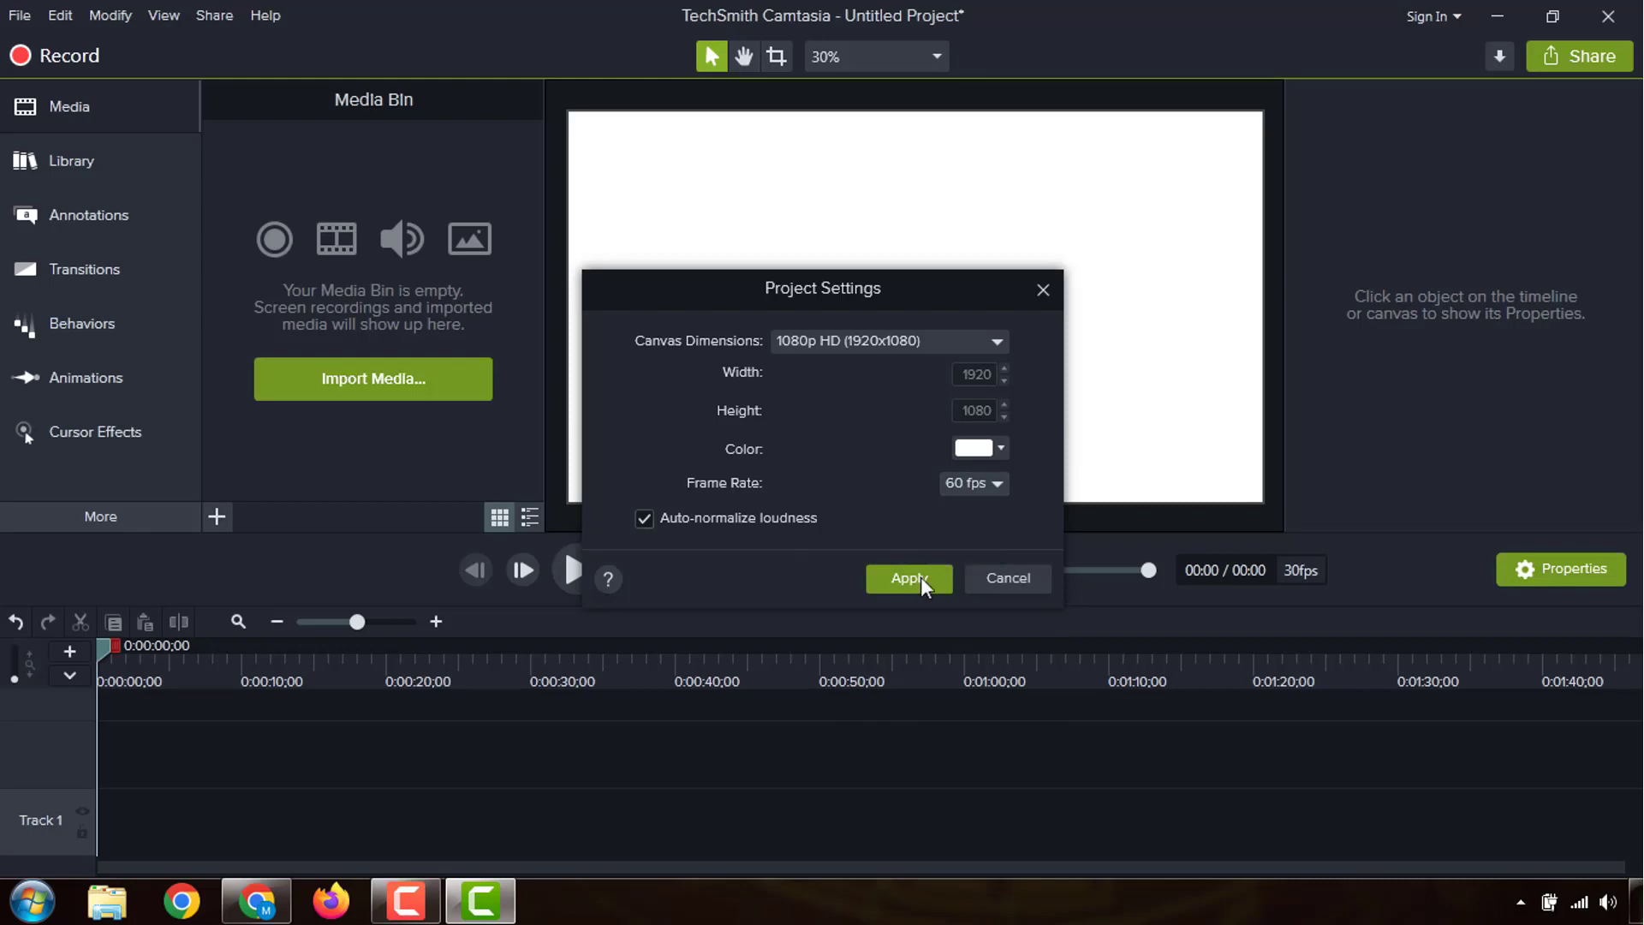
Step: Apply the project settings with 1080p HD (1920x1080) canvas dimensions and a 60 fps frame rate
click(921, 579)
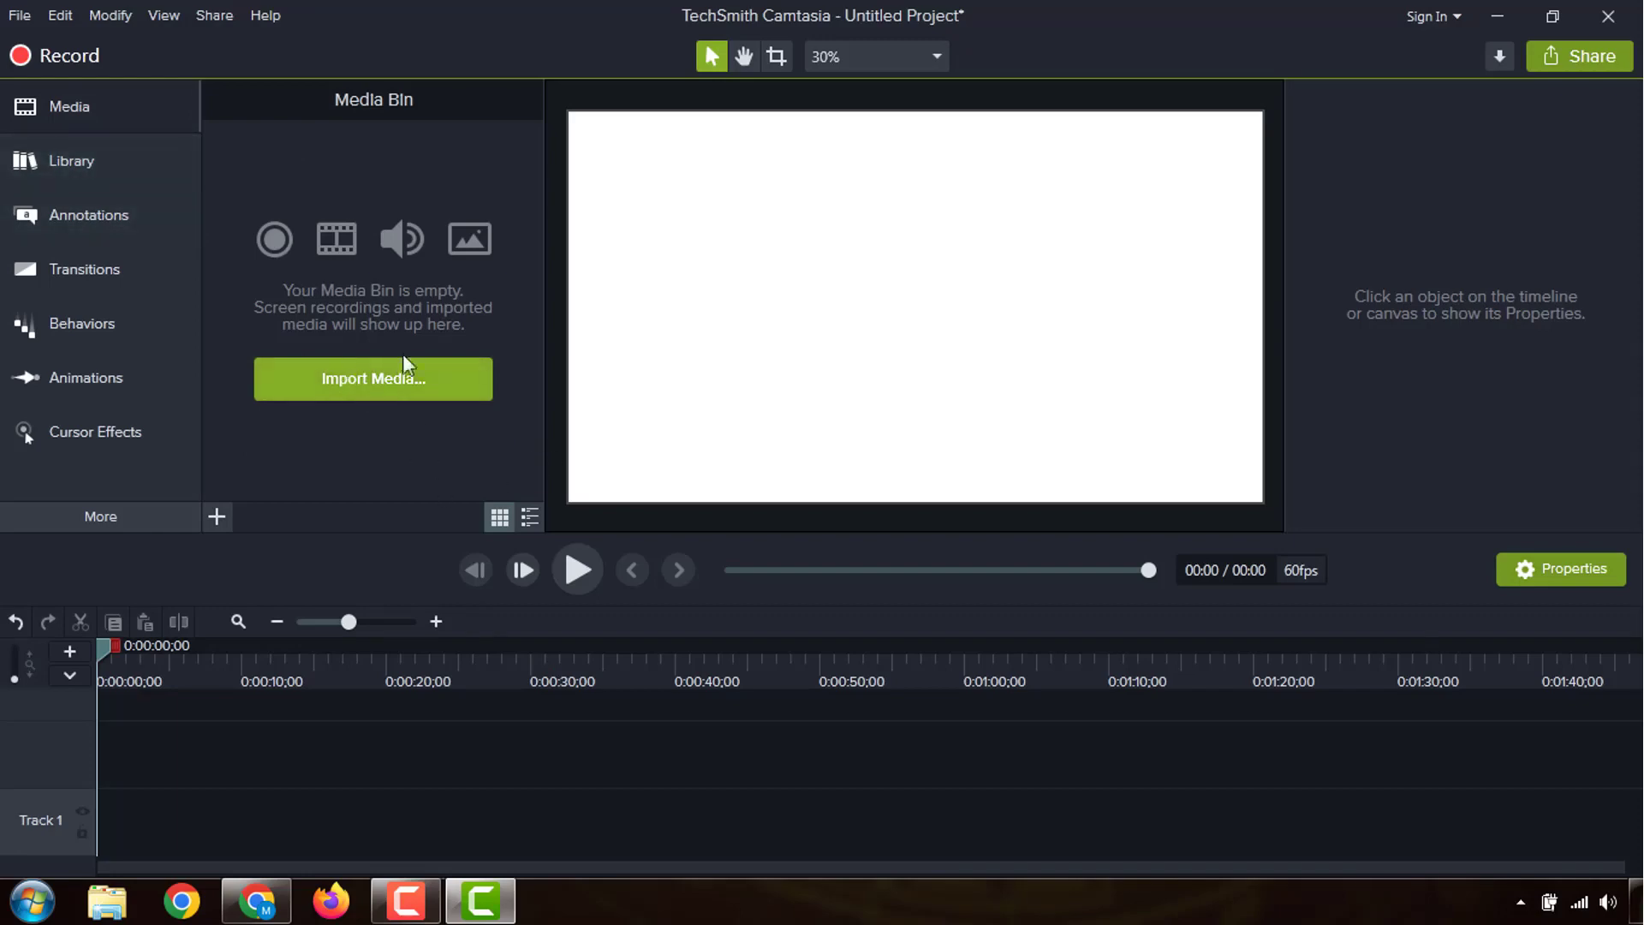
Step: Import the audio files a1, a2 and a3 from Downloads > MSB 2 > Best Convertible MTB Helmet into the media bin
click(388, 379)
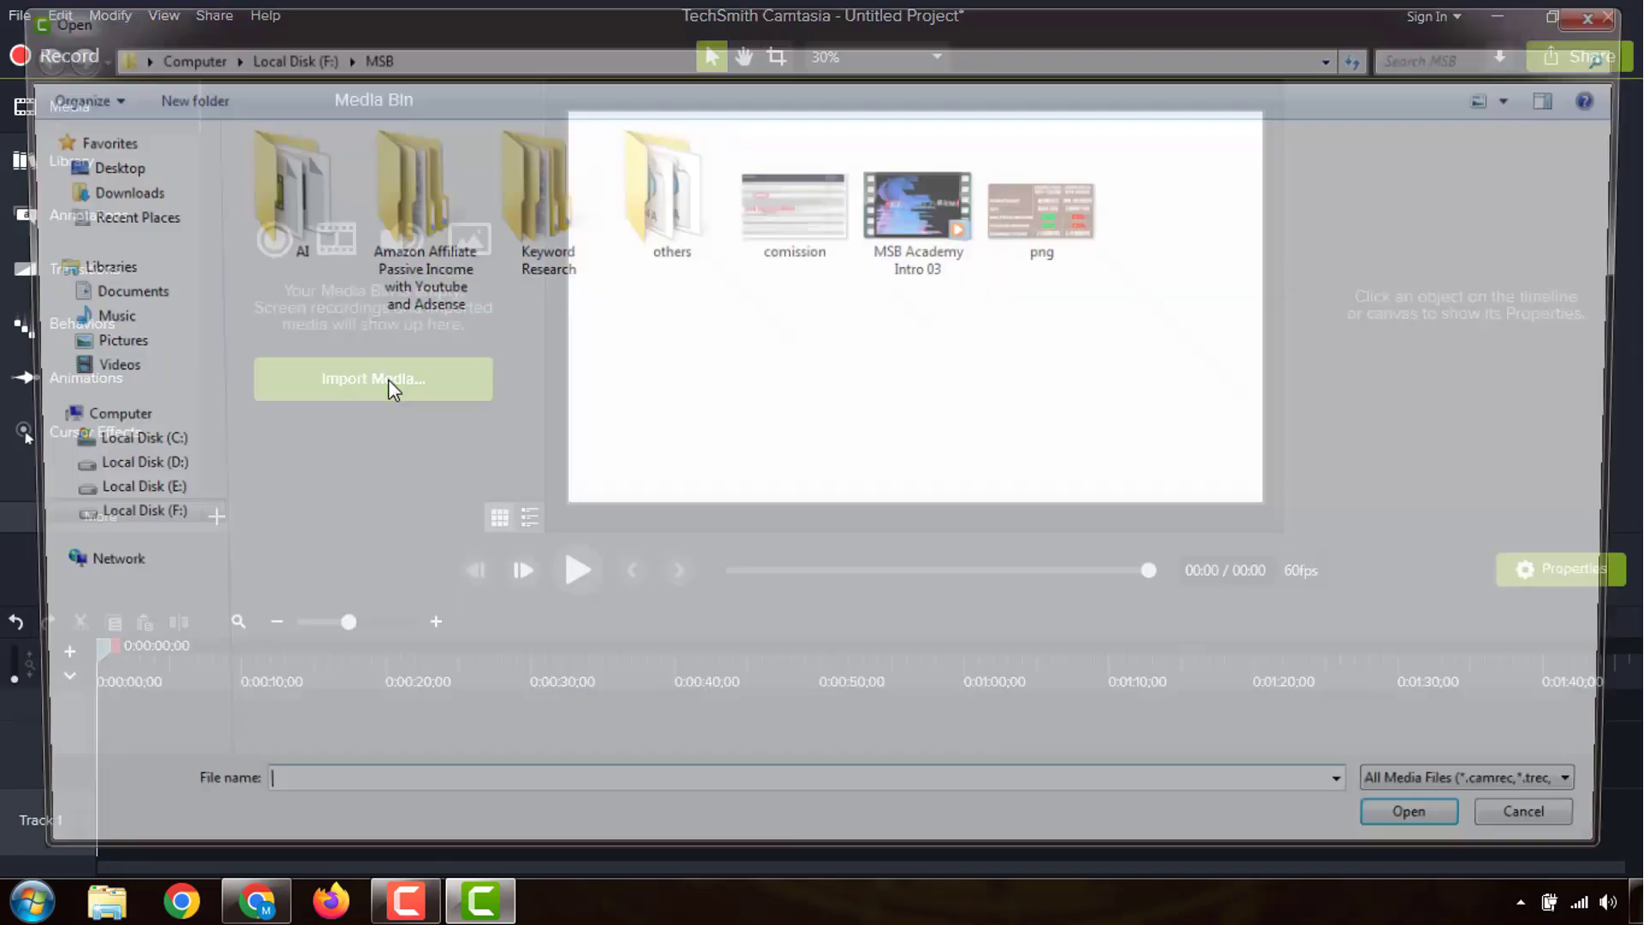
click(171, 193)
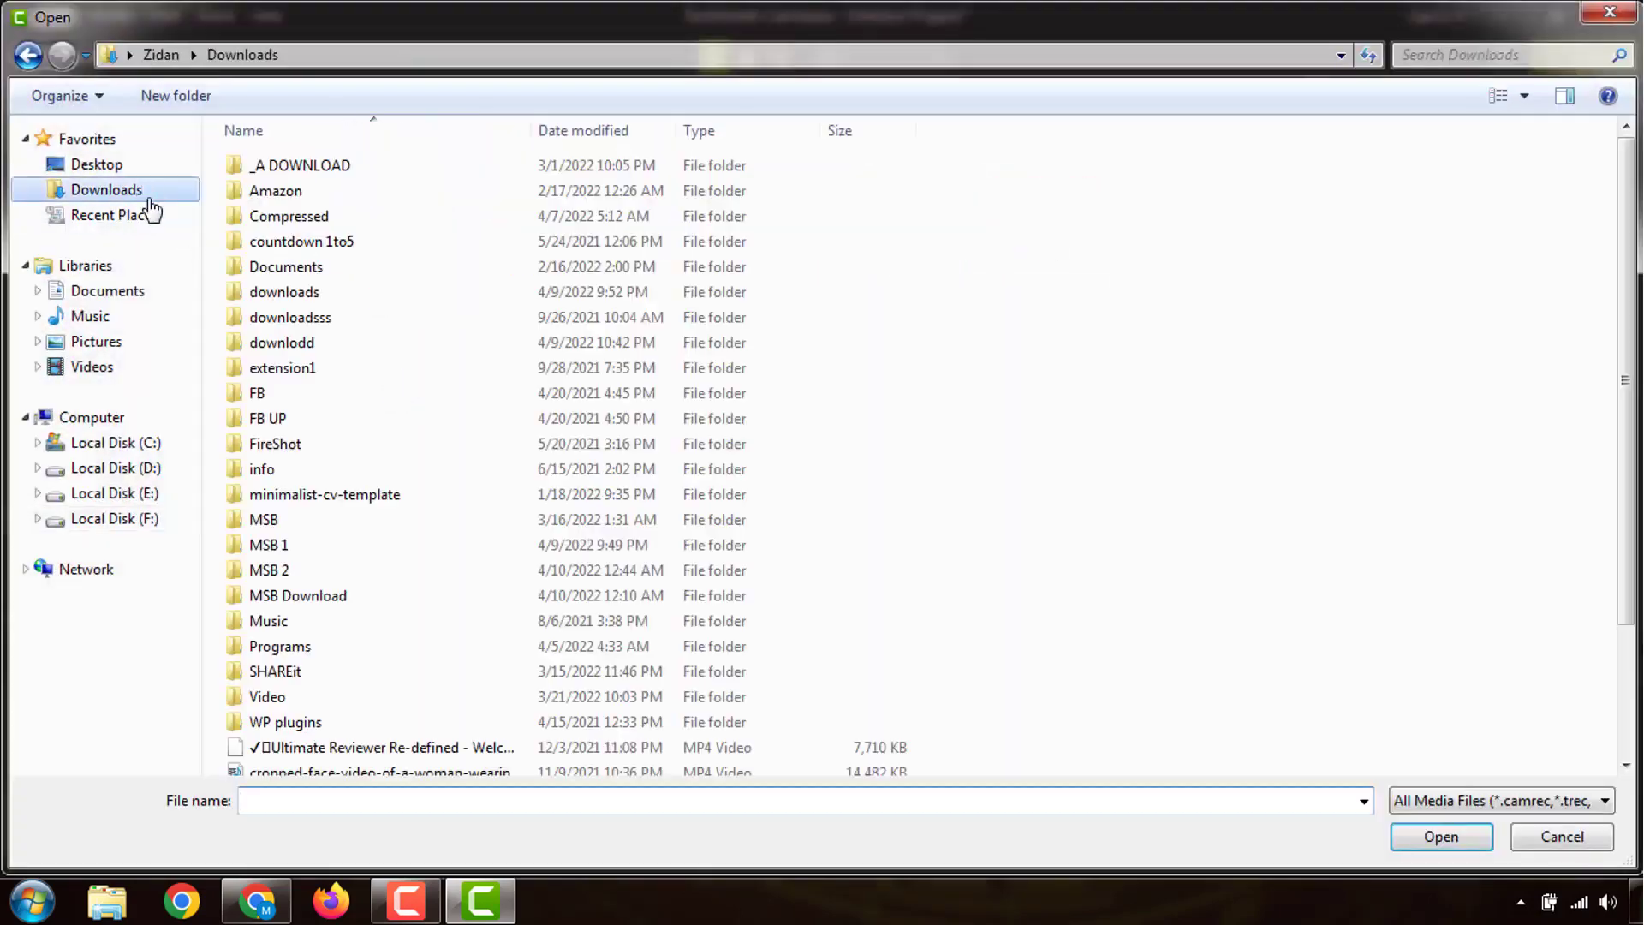
double_click(291, 570)
drag(301, 280, 233, 190)
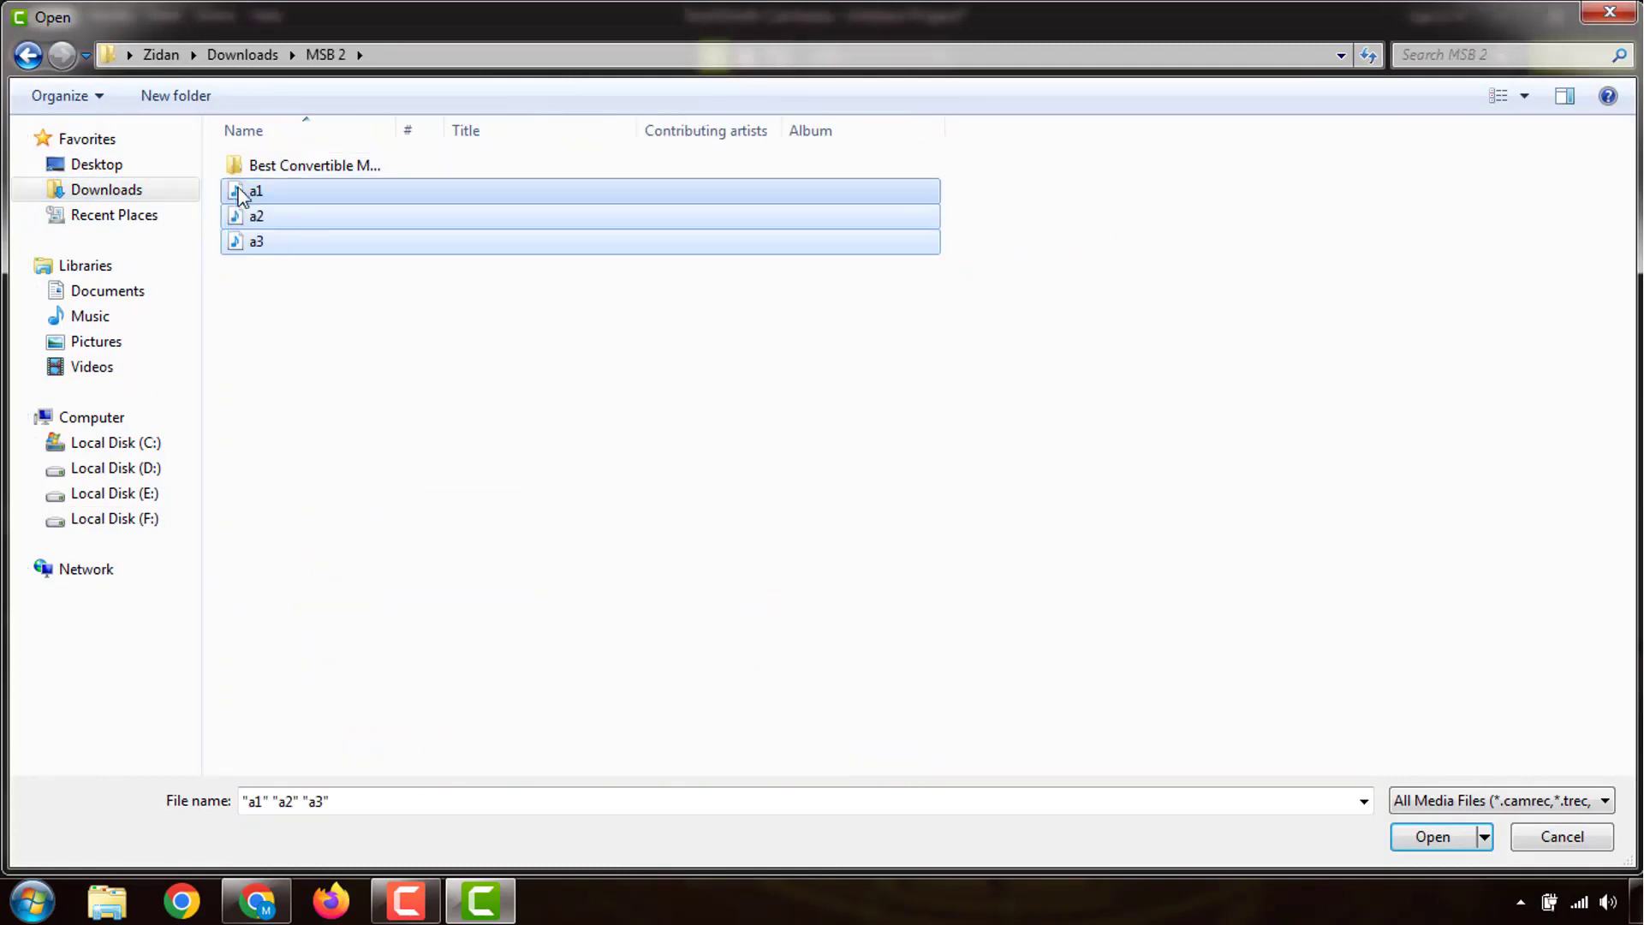
double_click(265, 167)
drag(294, 406, 232, 284)
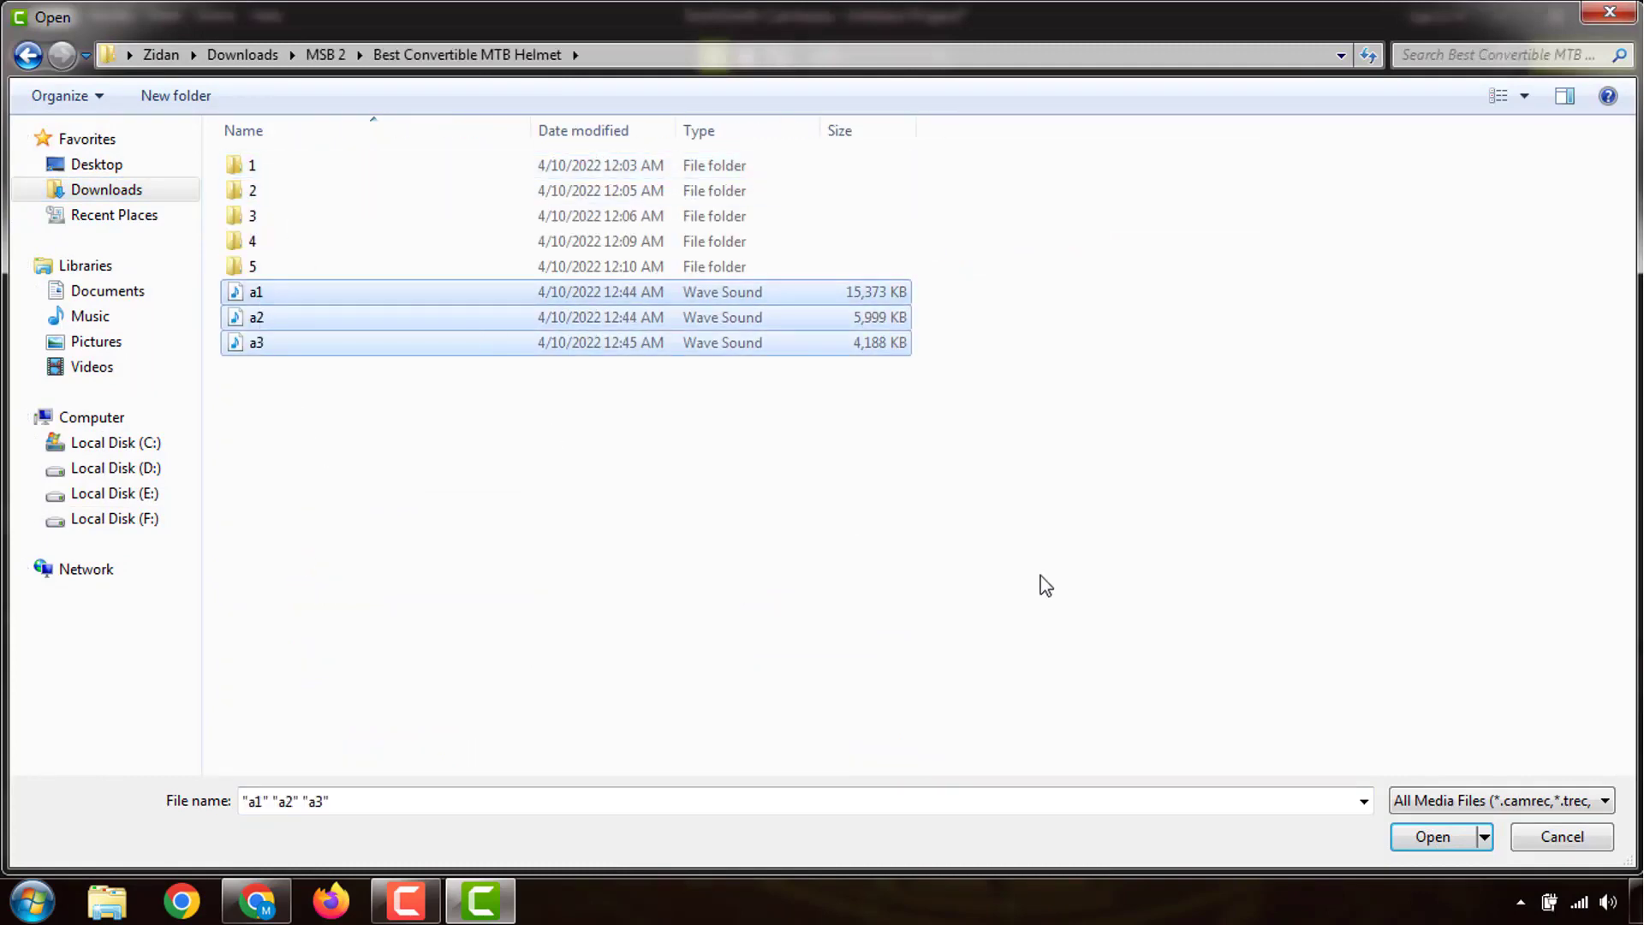
click(1455, 839)
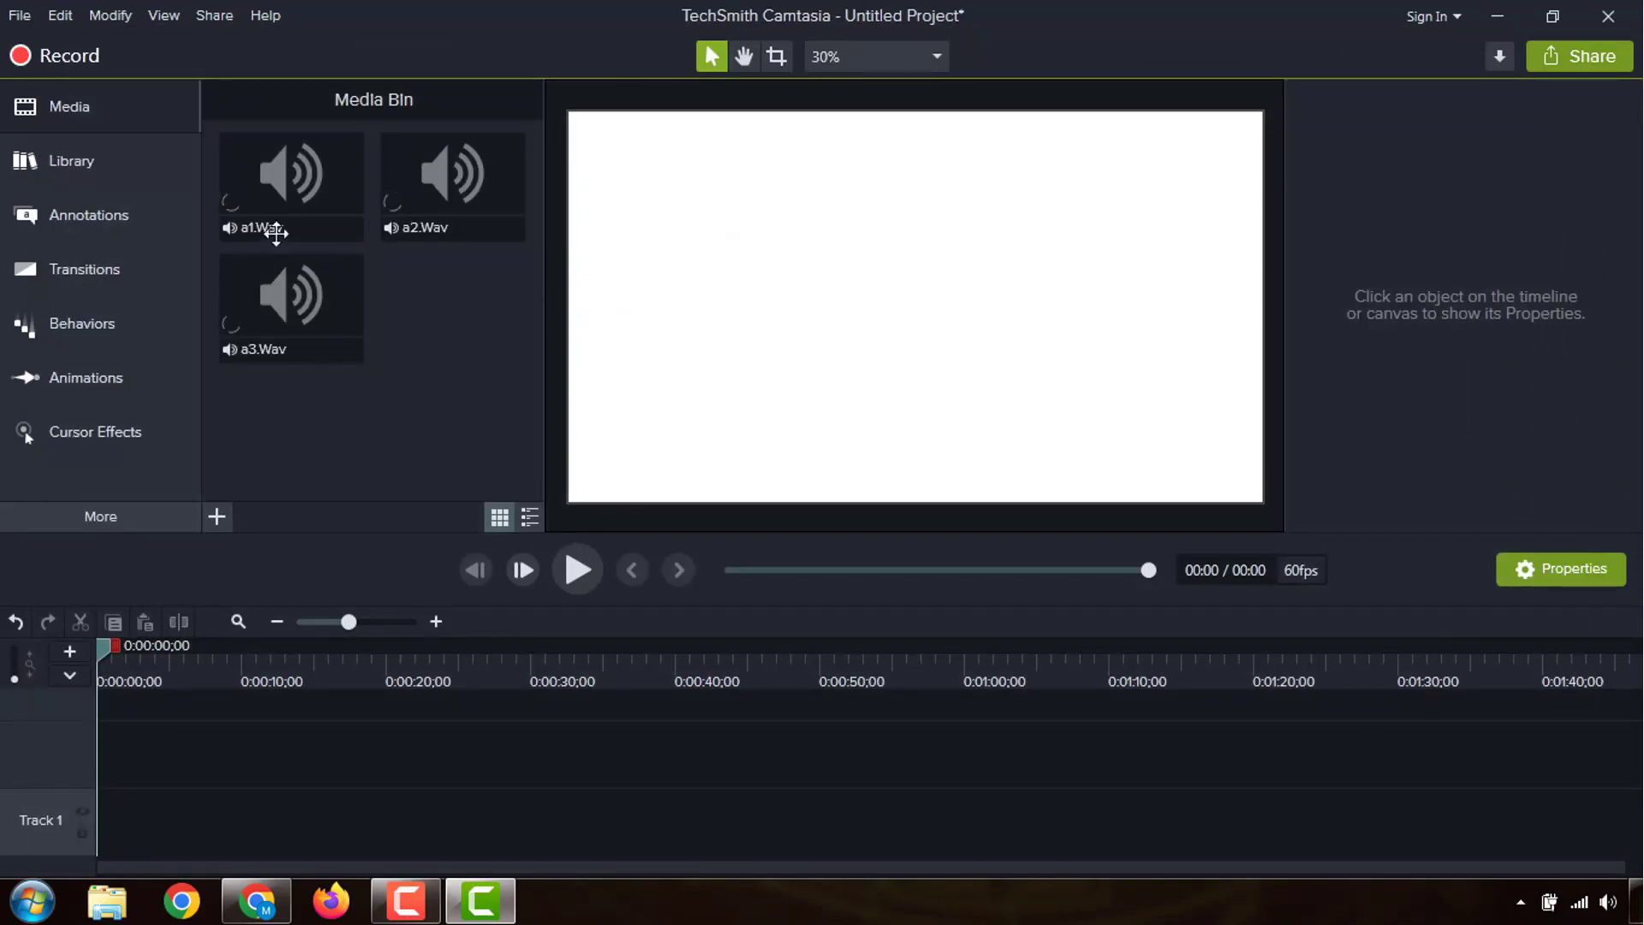
Step: Place a1, a2 and a3 end to end on Track 1, starting at the beginning of the timeline
drag(275, 231, 124, 833)
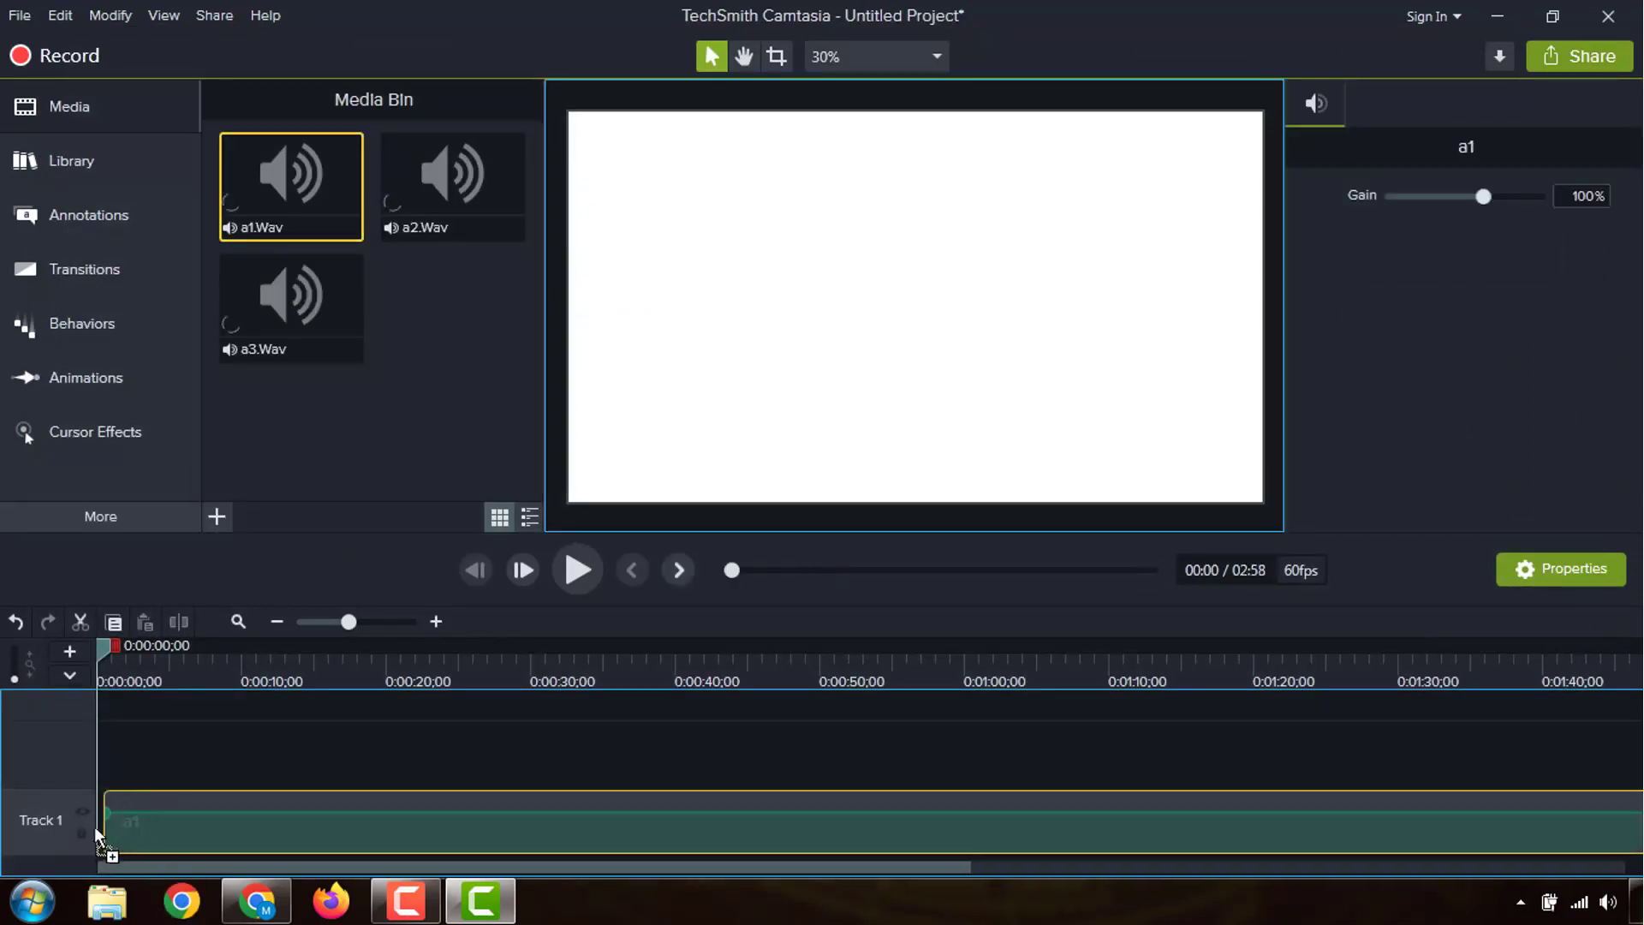
click(276, 622)
click(276, 621)
drag(381, 163, 752, 830)
drag(244, 295, 1005, 814)
click(802, 775)
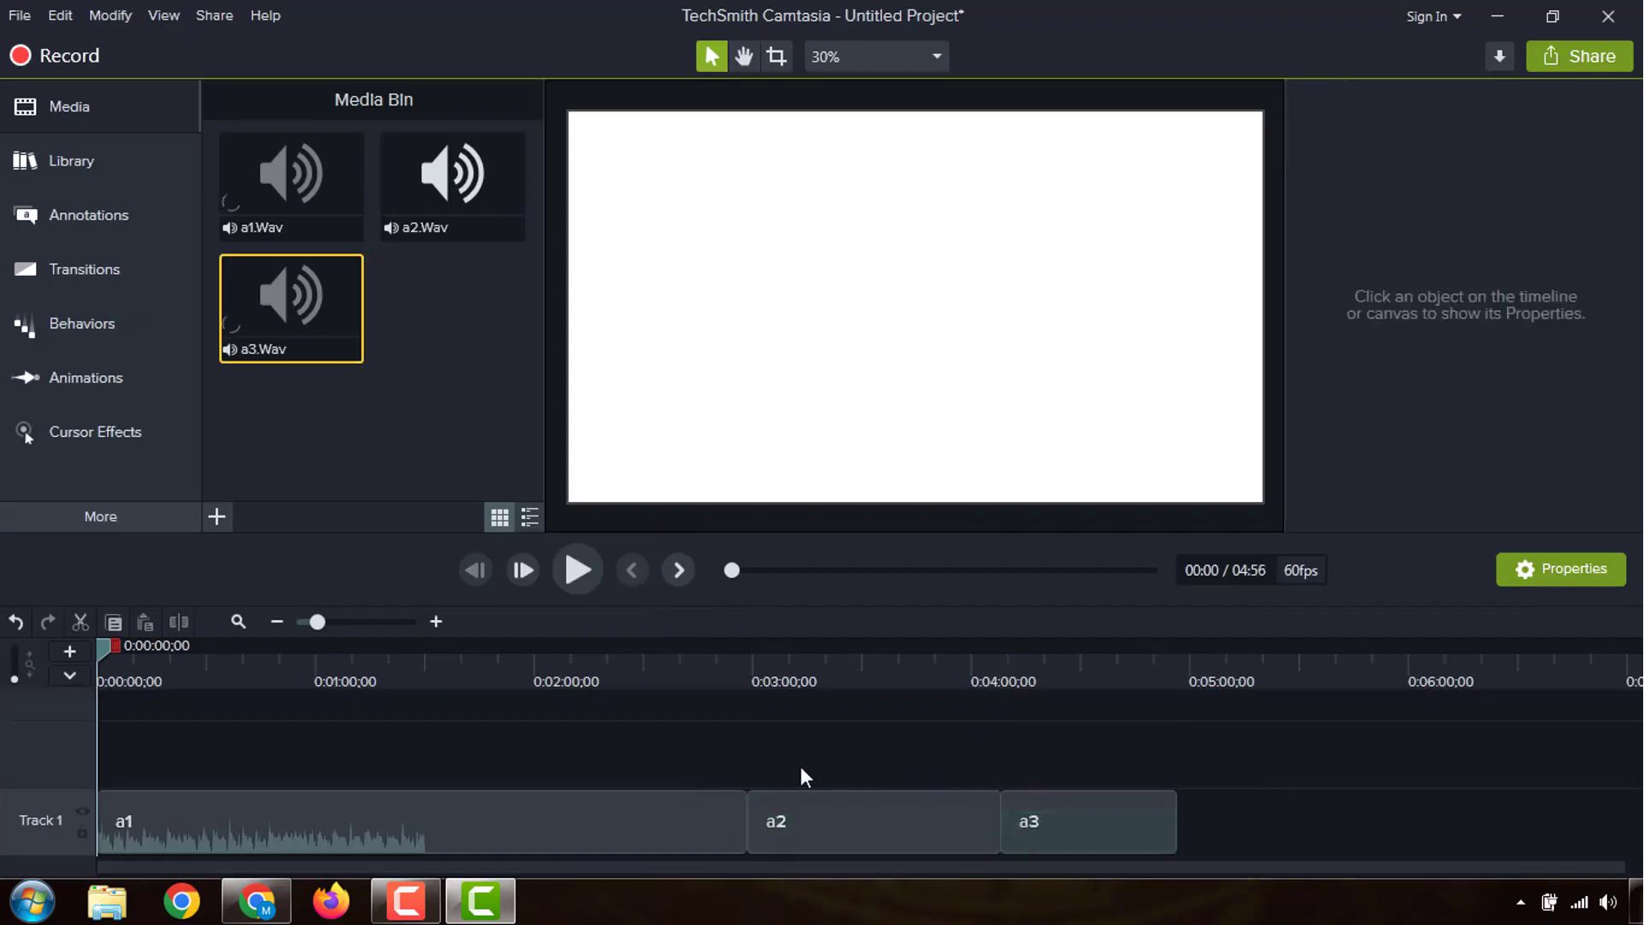
mouse_move(110, 656)
mouse_down()
mouse_move(141, 660)
mouse_move(81, 660)
mouse_up()
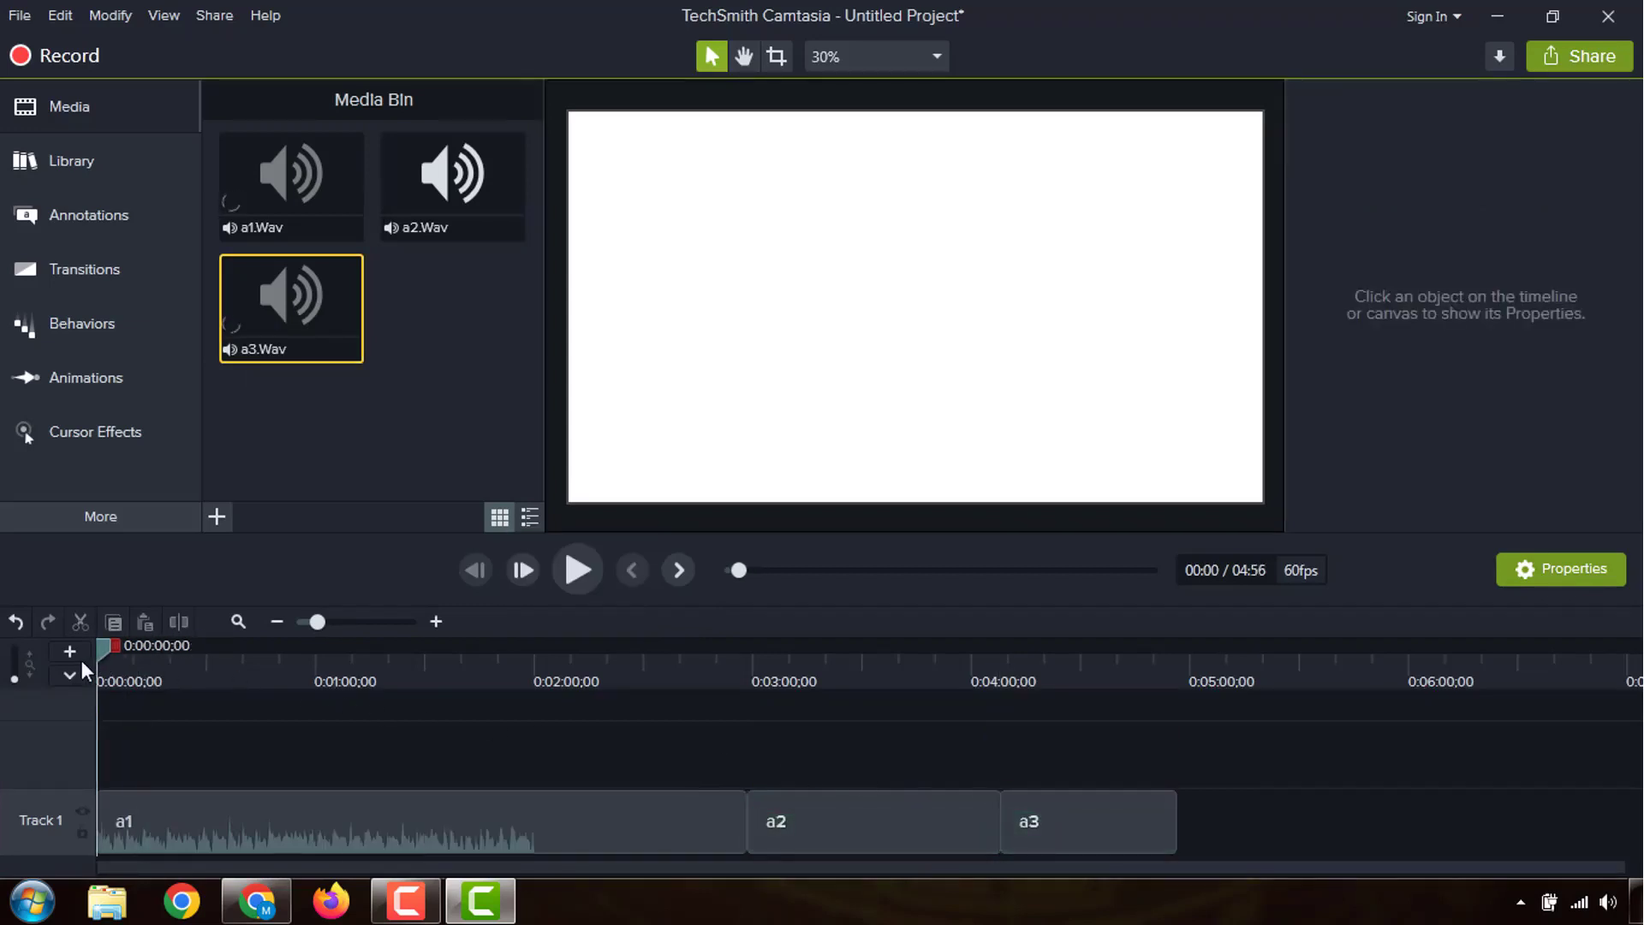
Step: Import the video v2 from folder 2 of the helmet project and place it on Track 2 above the a1 audio
click(217, 516)
click(263, 445)
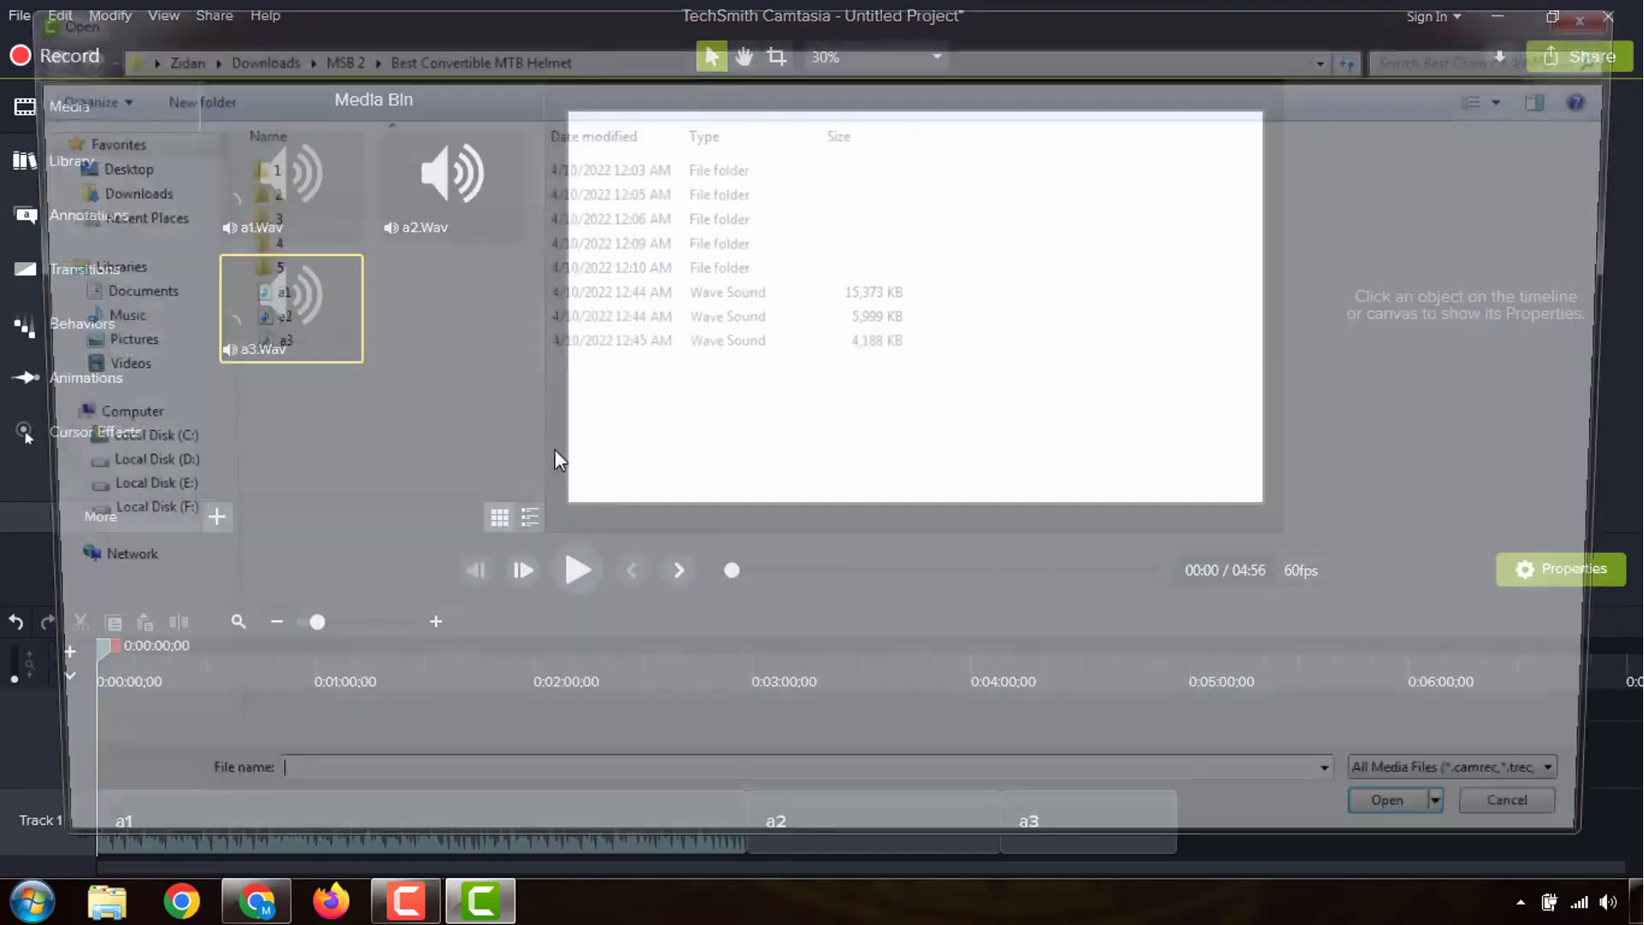
double_click(343, 195)
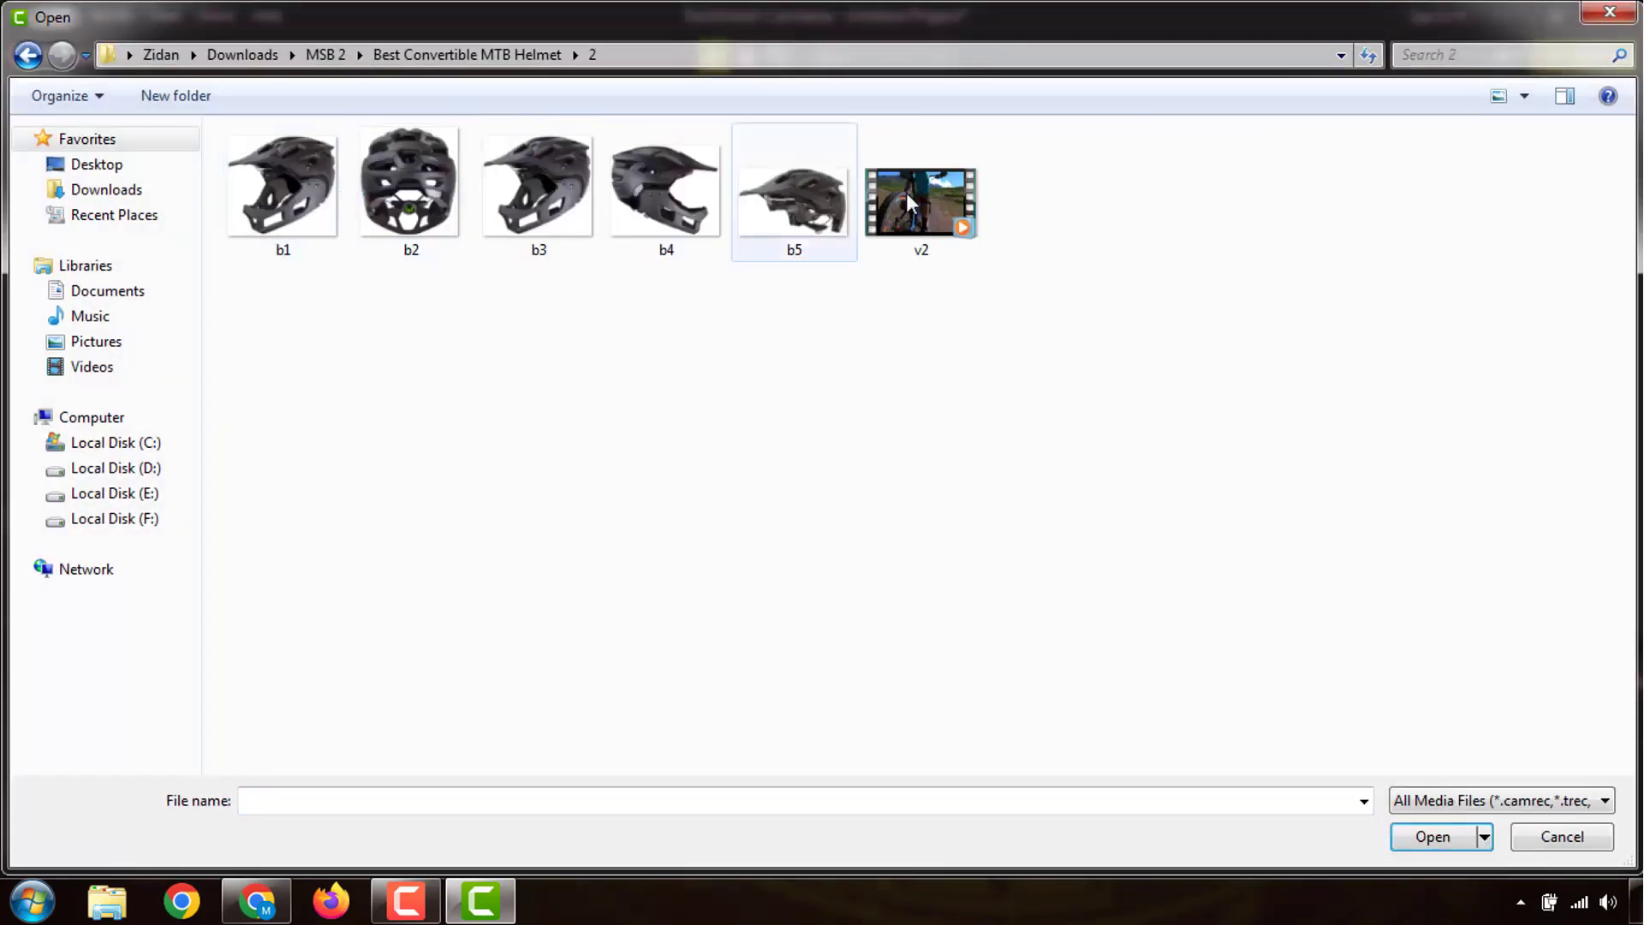
double_click(919, 204)
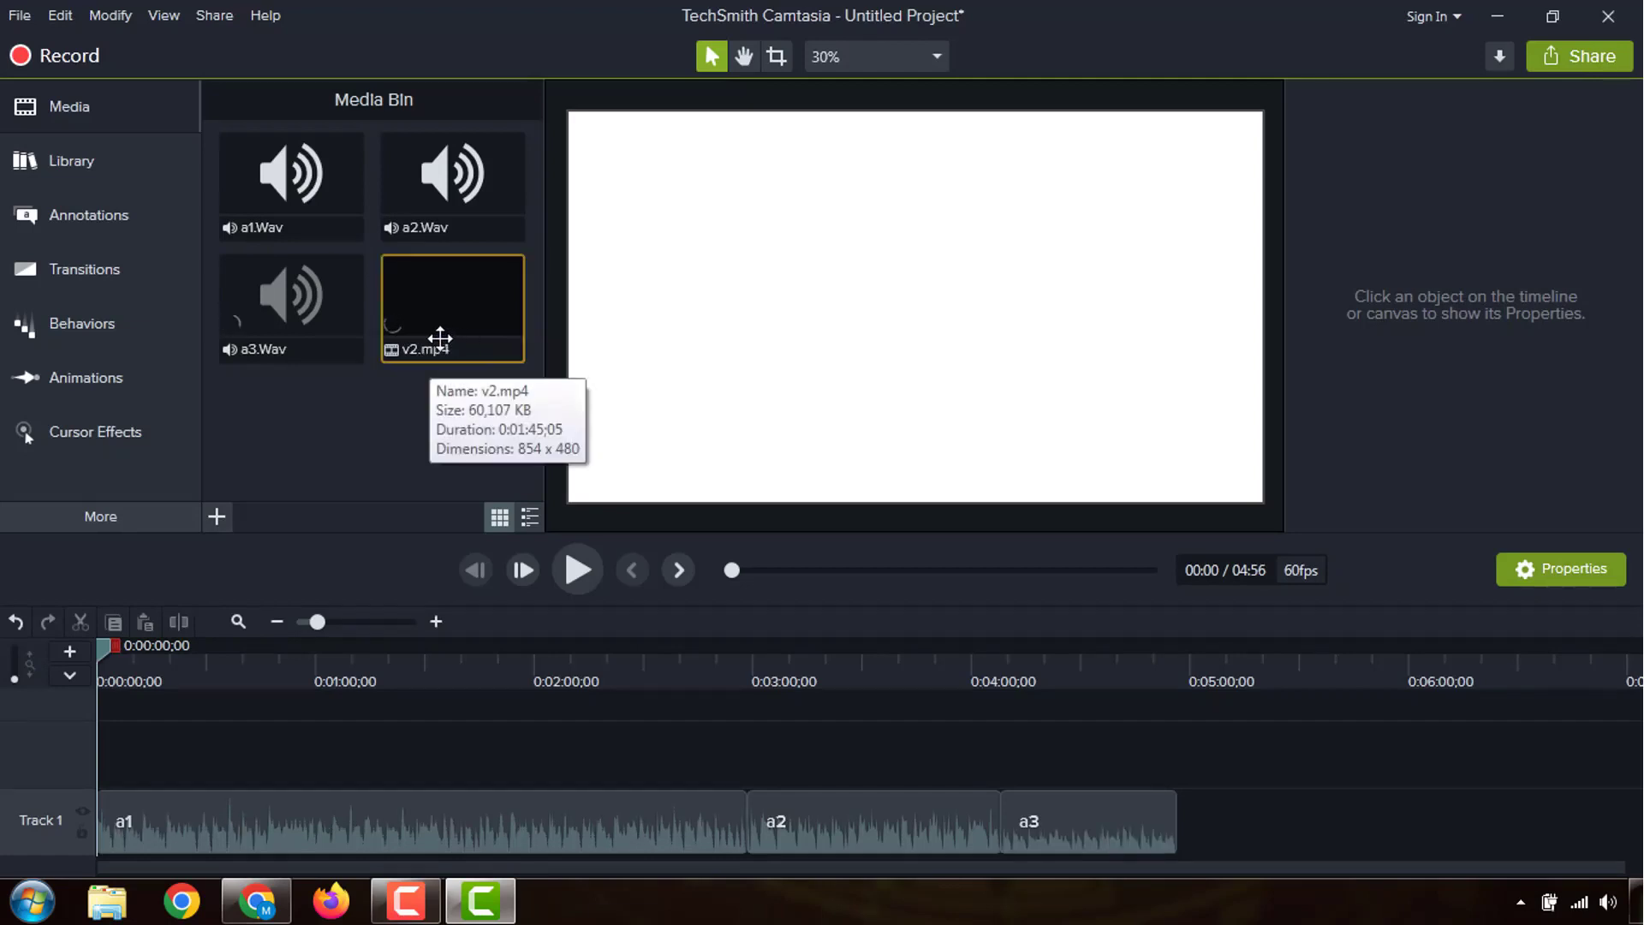
drag(450, 331, 151, 753)
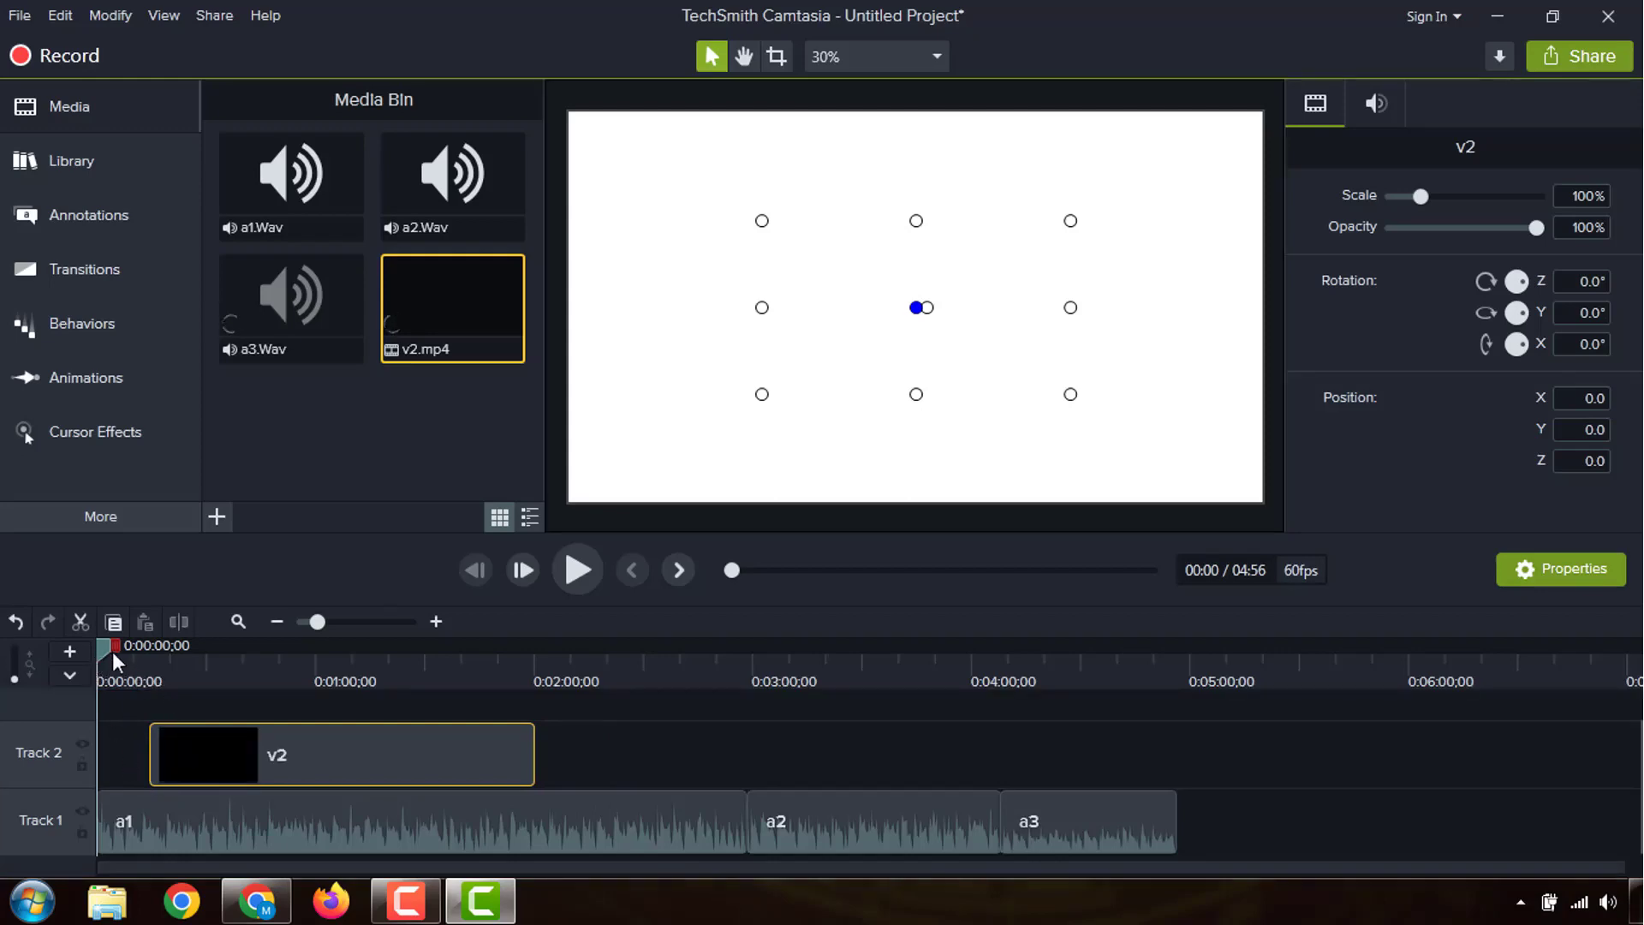
Step: Scale the v2 video to fit the canvas
drag(111, 651, 202, 684)
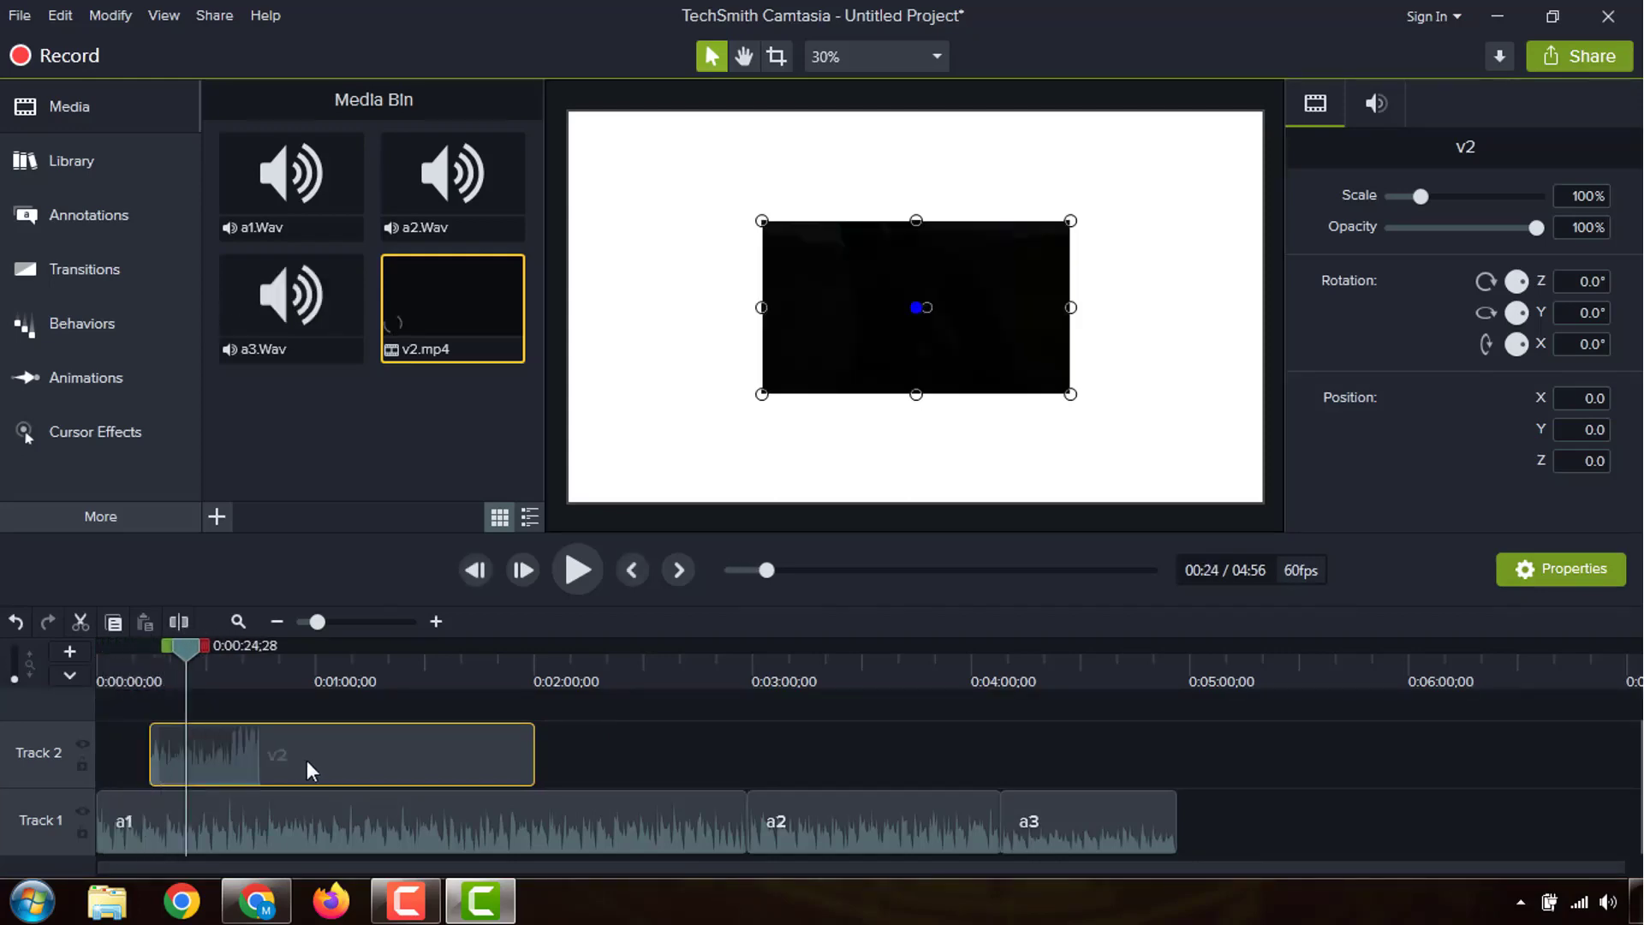
right_click(817, 316)
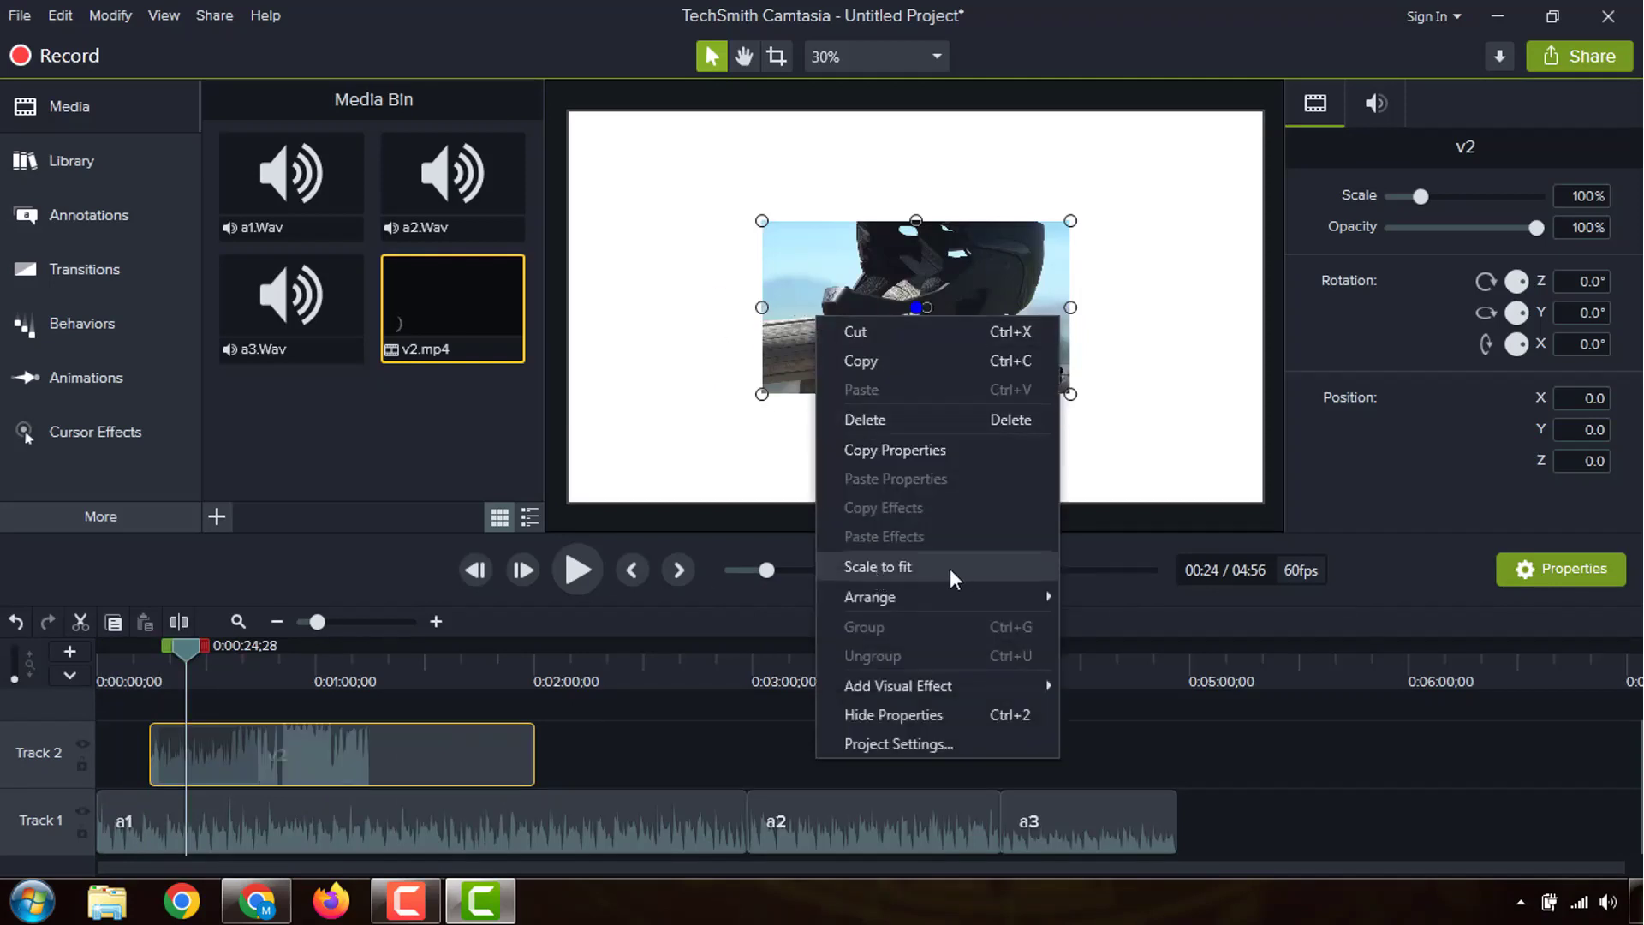
click(911, 566)
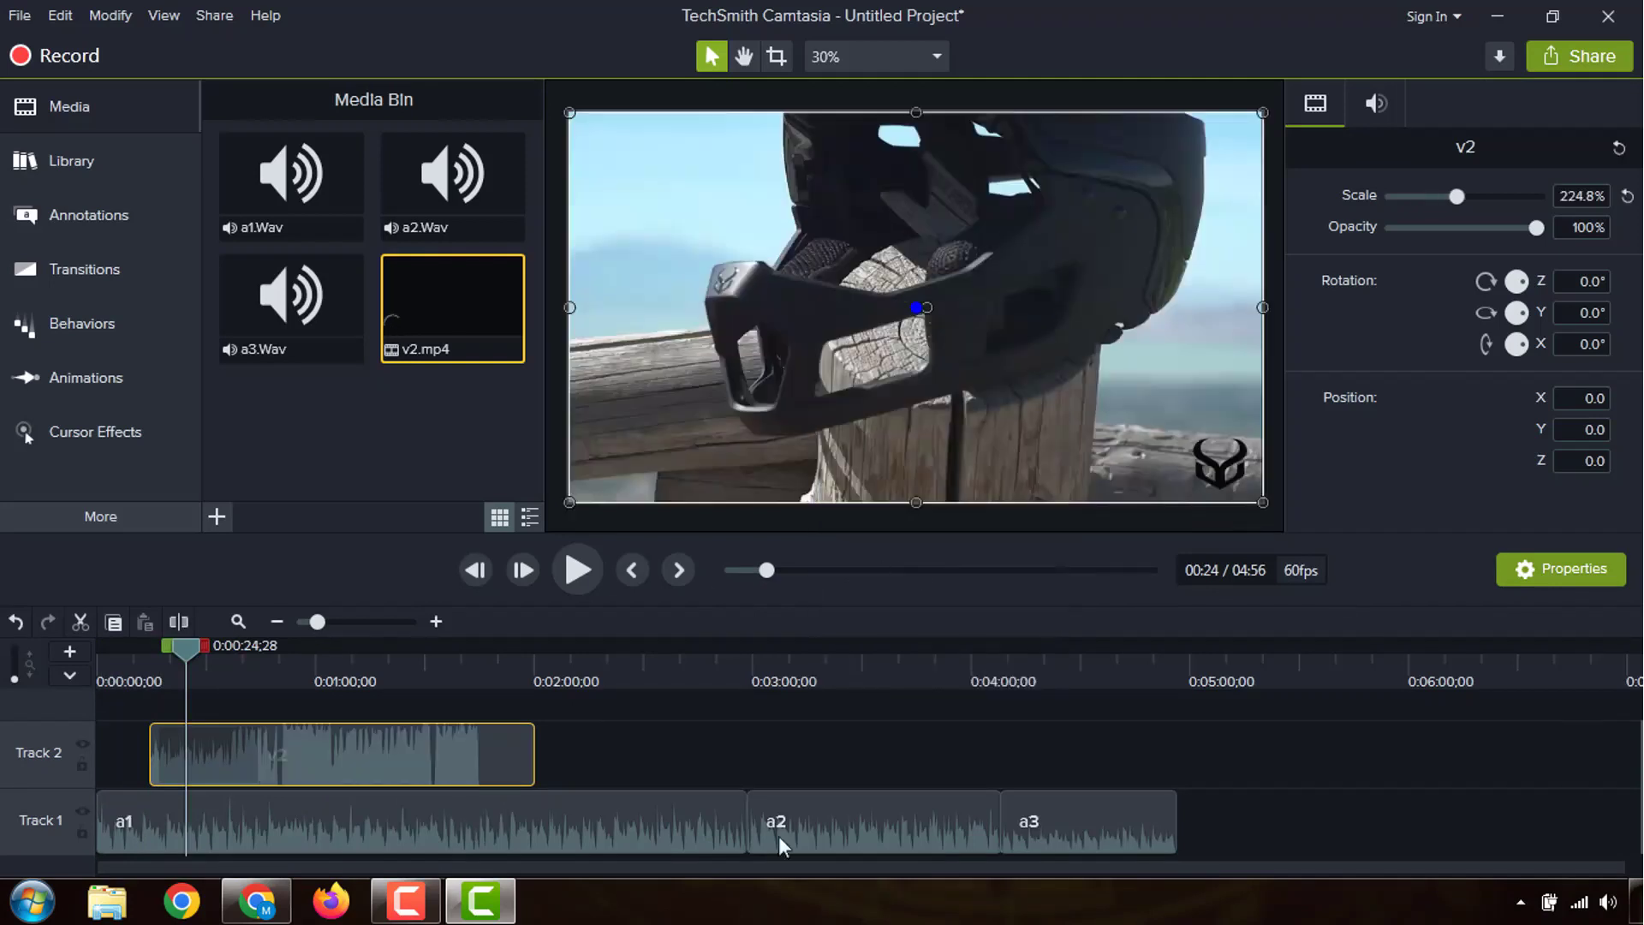
Step: Silence the audio of the v2 clip on Track 2
right_click(291, 746)
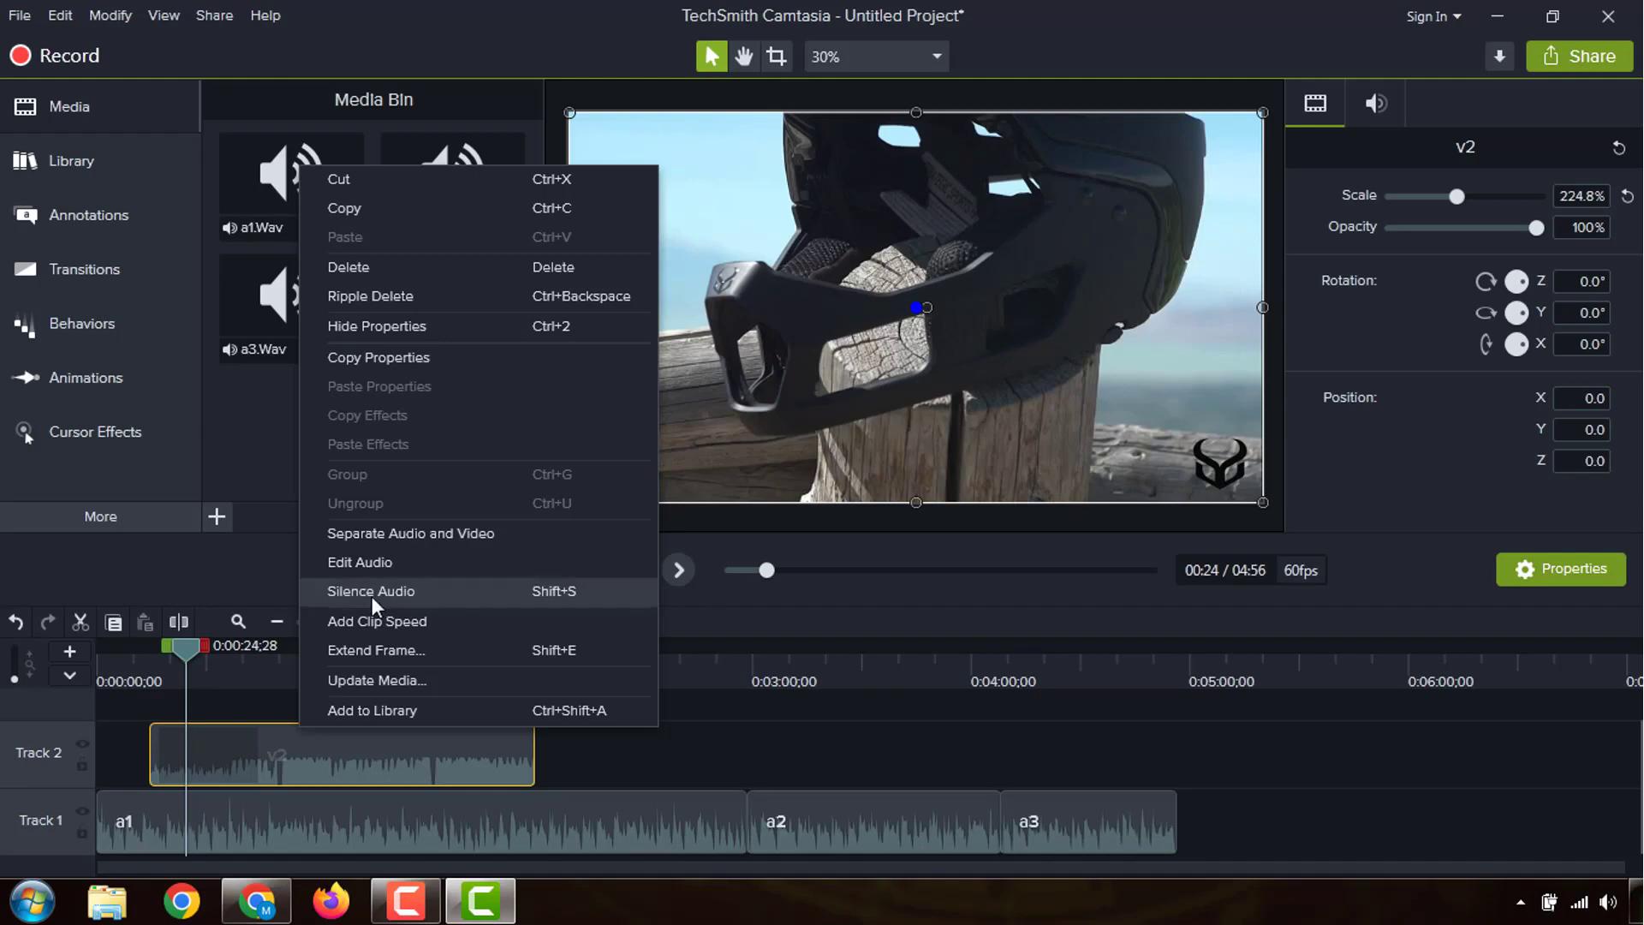
click(346, 591)
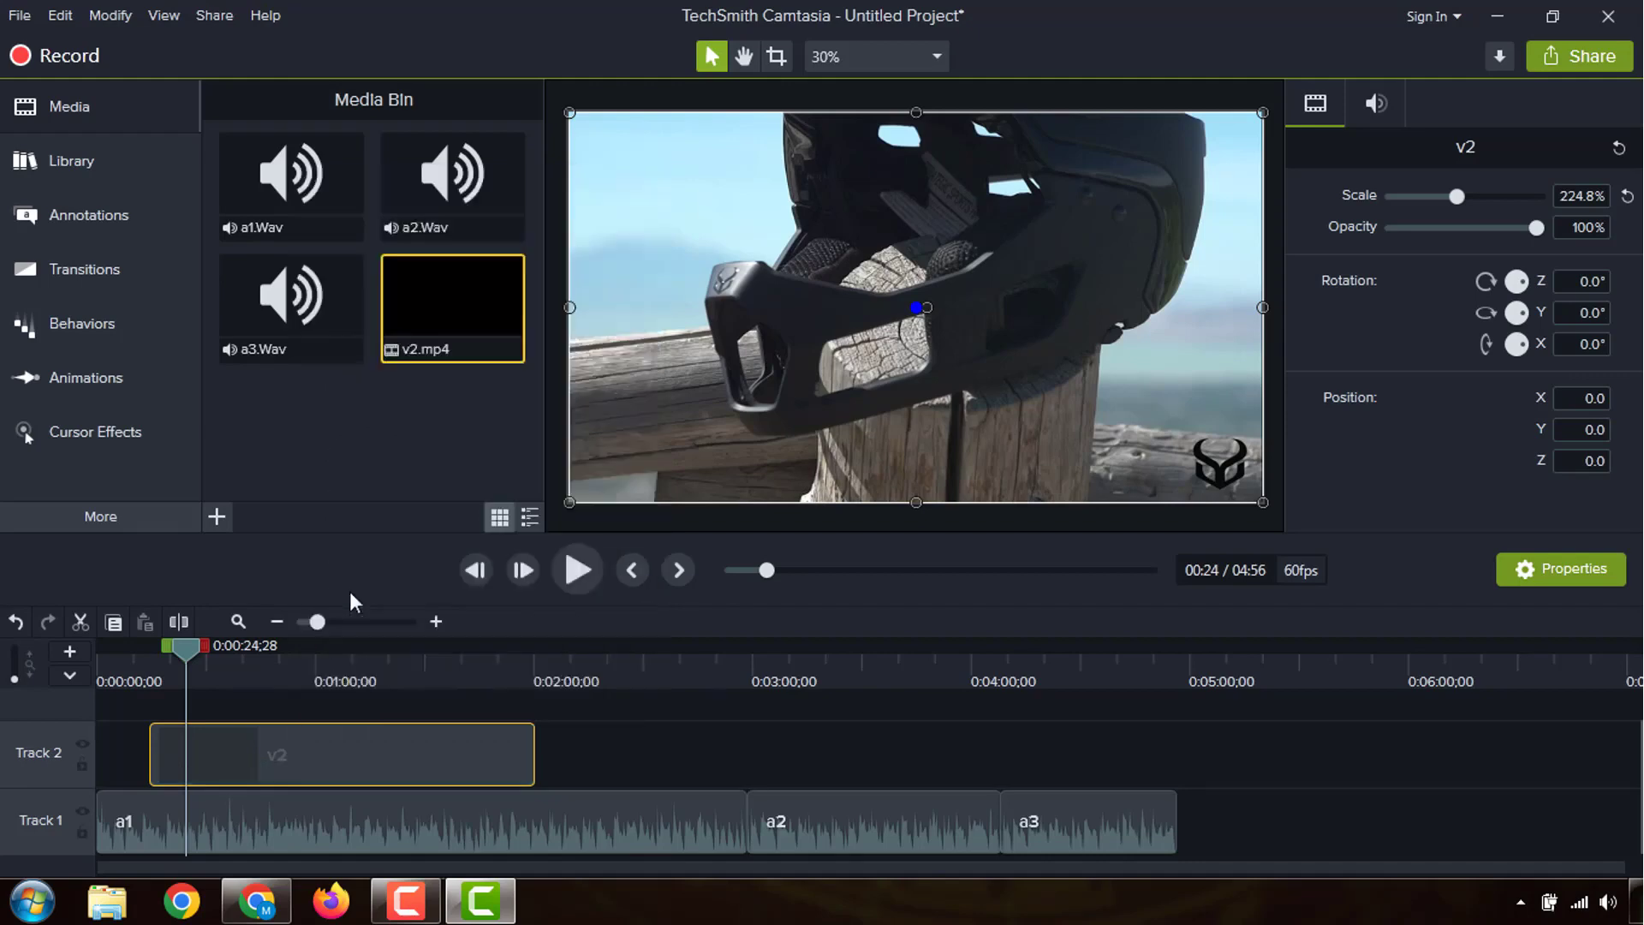
click(639, 736)
Step: Trim the beginning of v2 and its end to about 0:00:52, and move the clip to the start of Track 2
drag(191, 654, 291, 721)
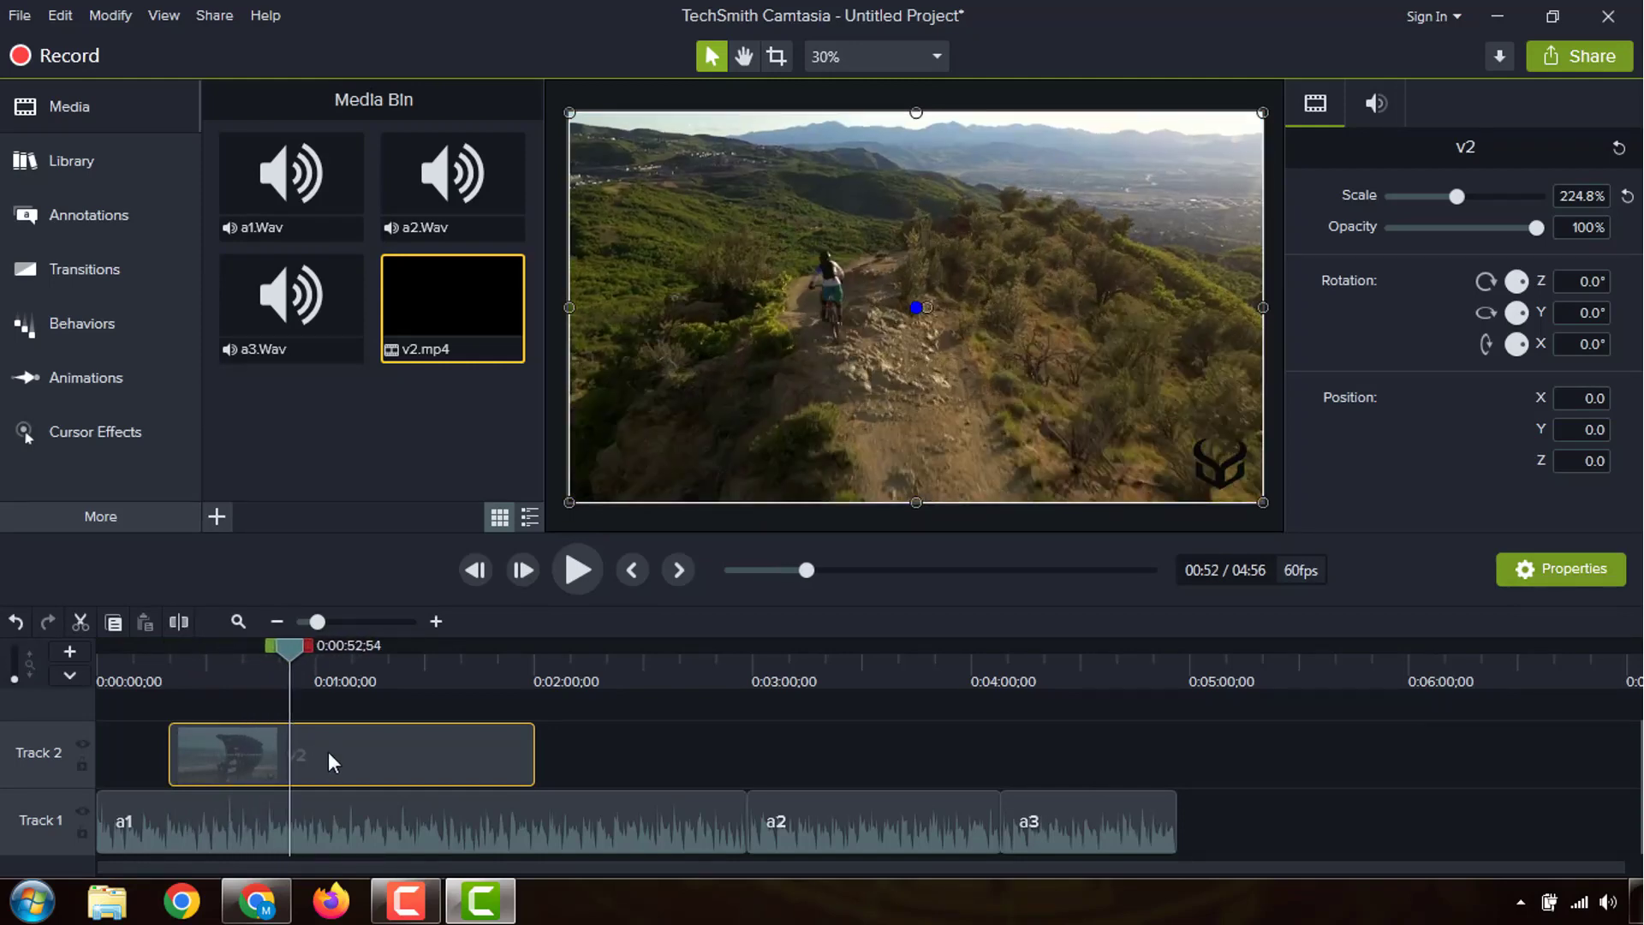
drag(534, 747, 289, 747)
drag(297, 648, 305, 648)
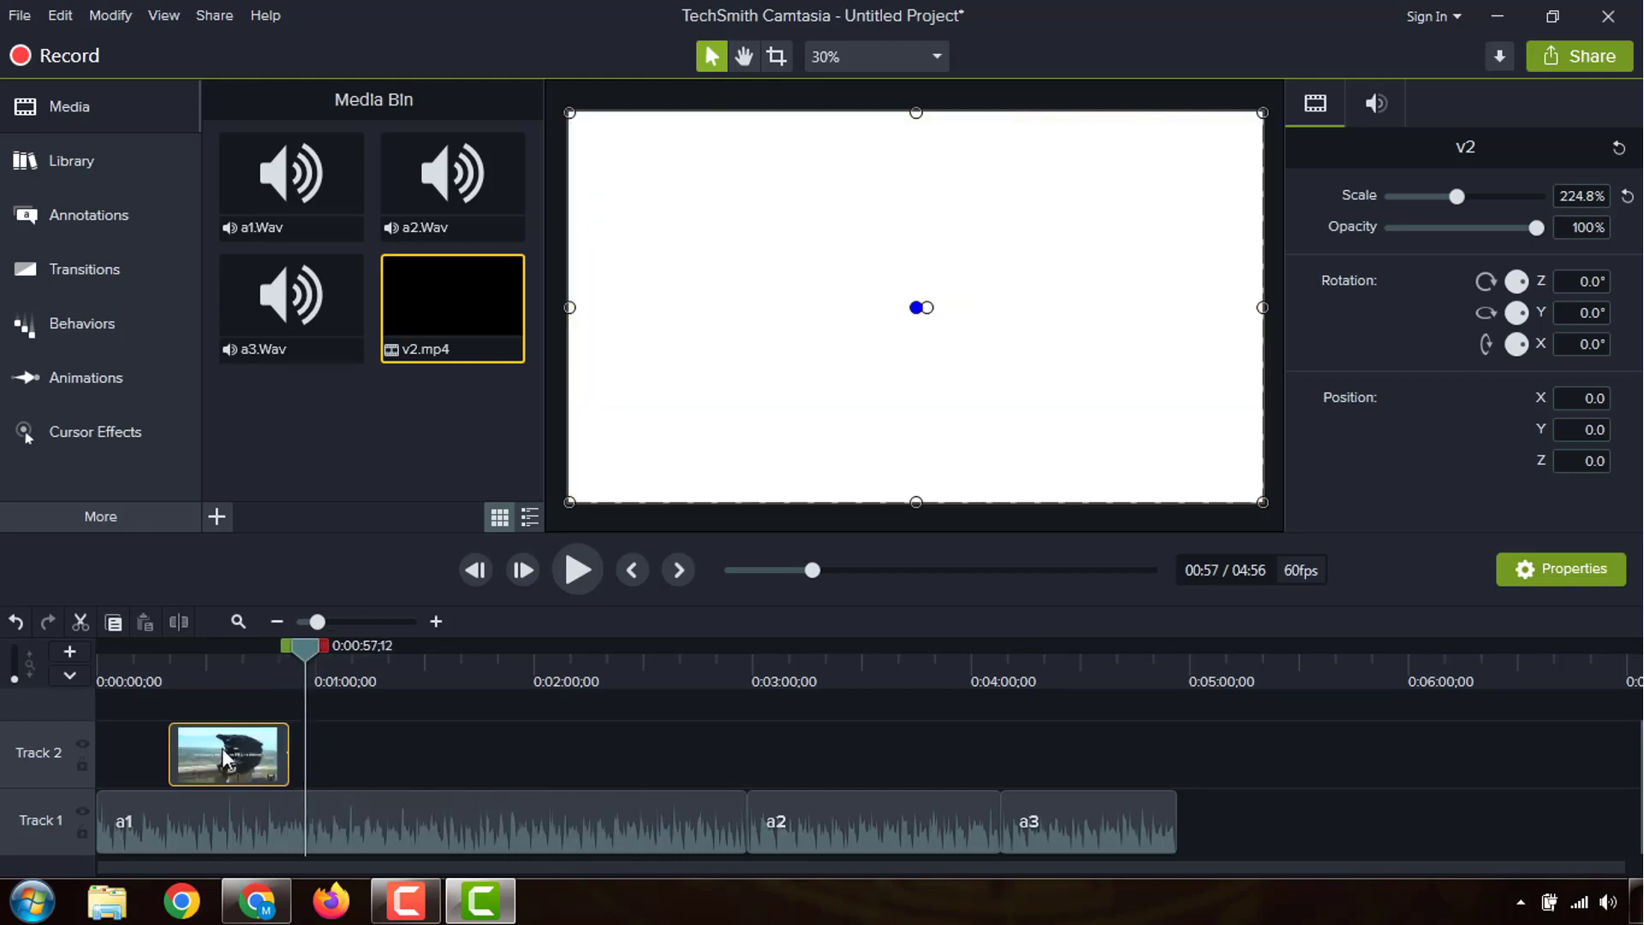
drag(186, 759, 106, 752)
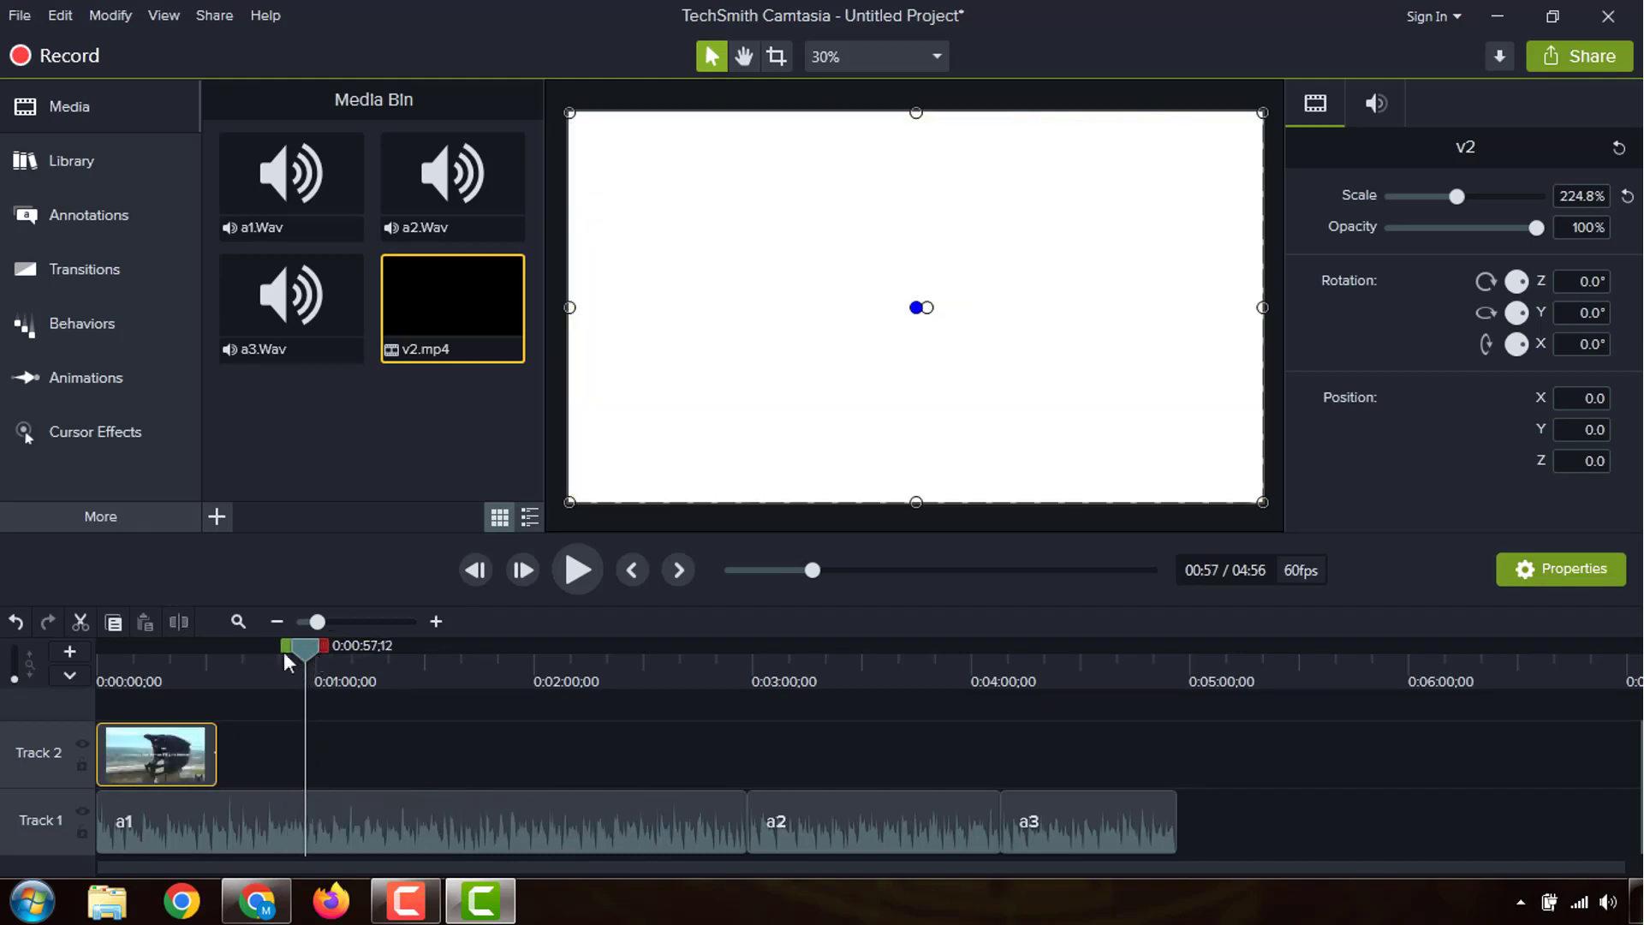
Step: Preview v2 from the start of the timeline and trim its end to about 0:00:31
drag(286, 655, 95, 731)
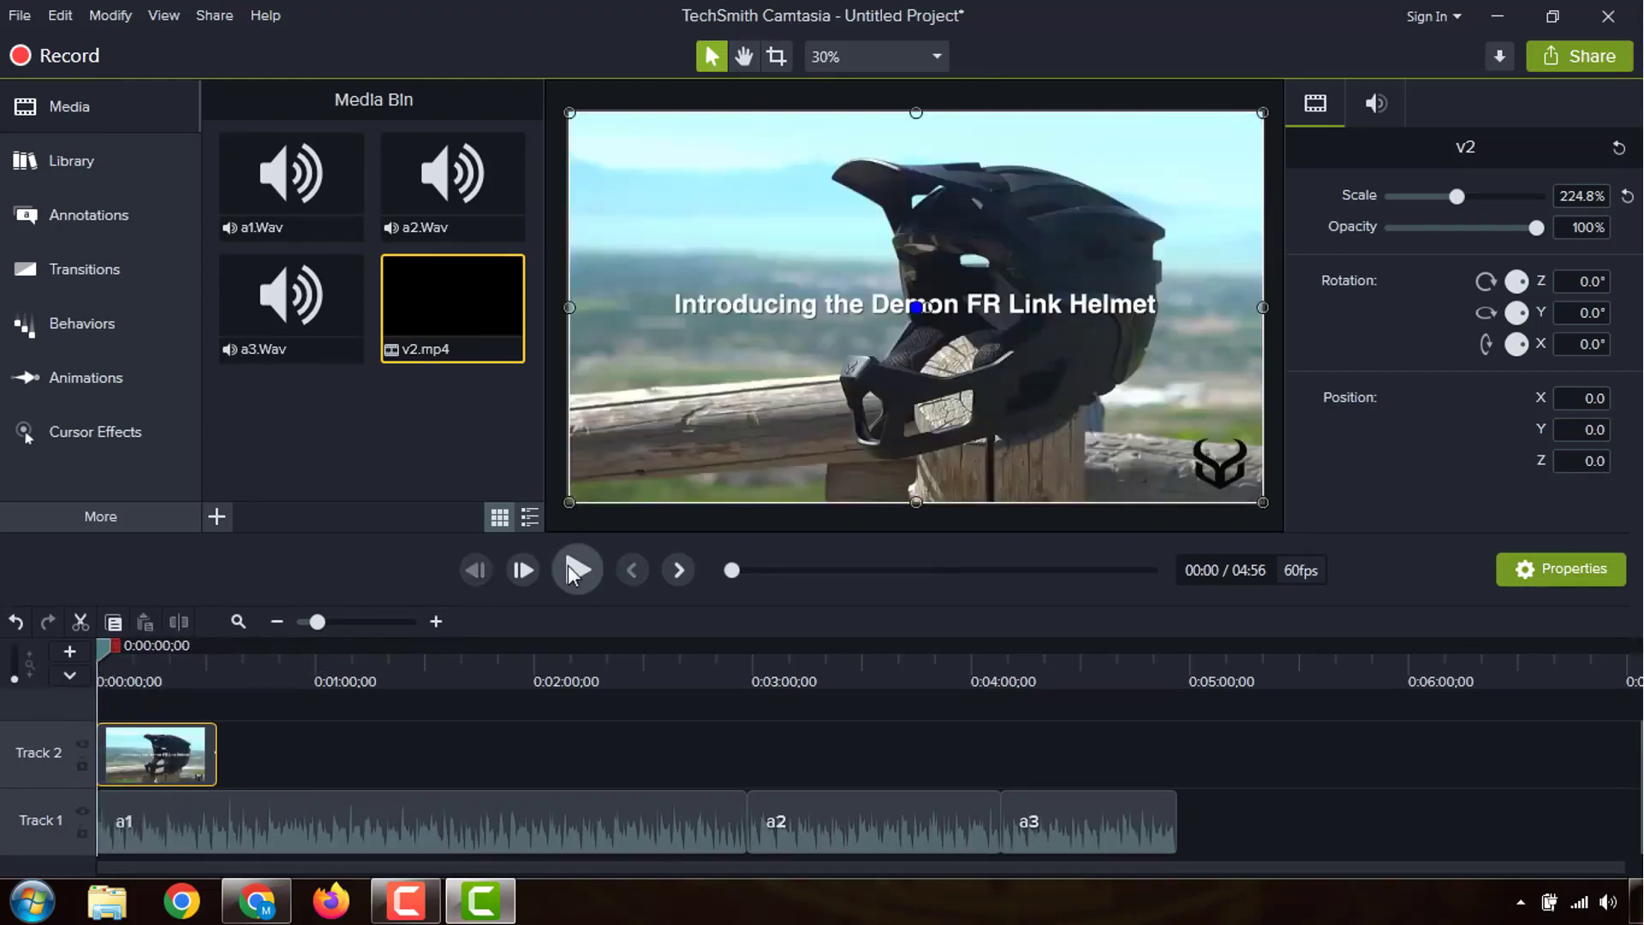
click(570, 567)
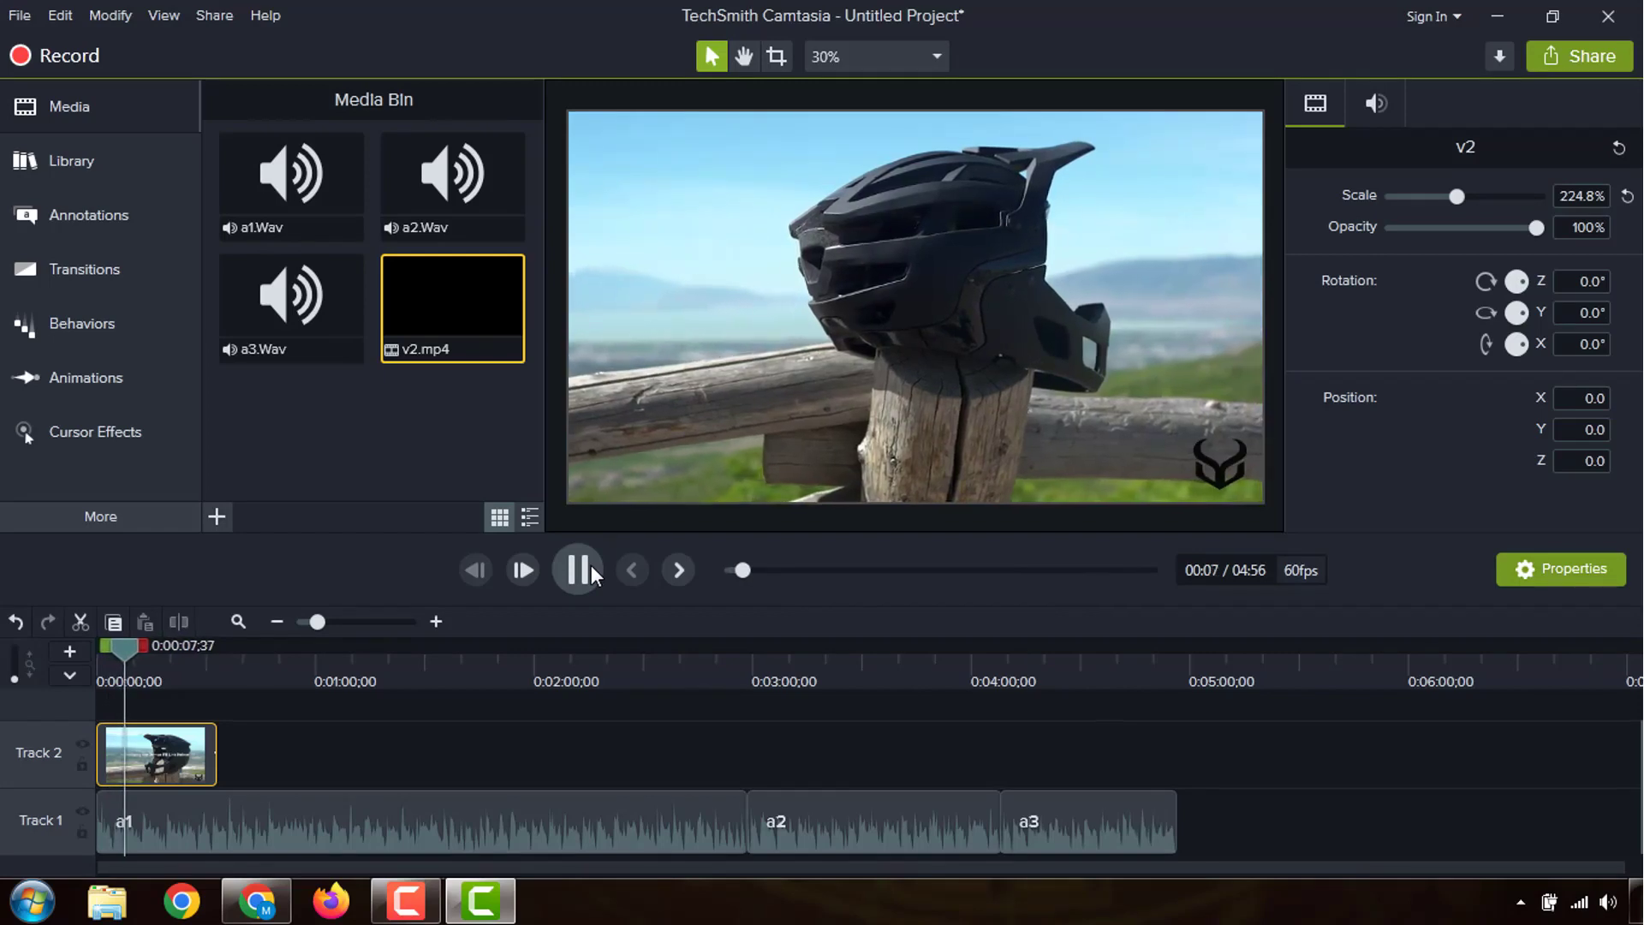
click(591, 569)
click(144, 652)
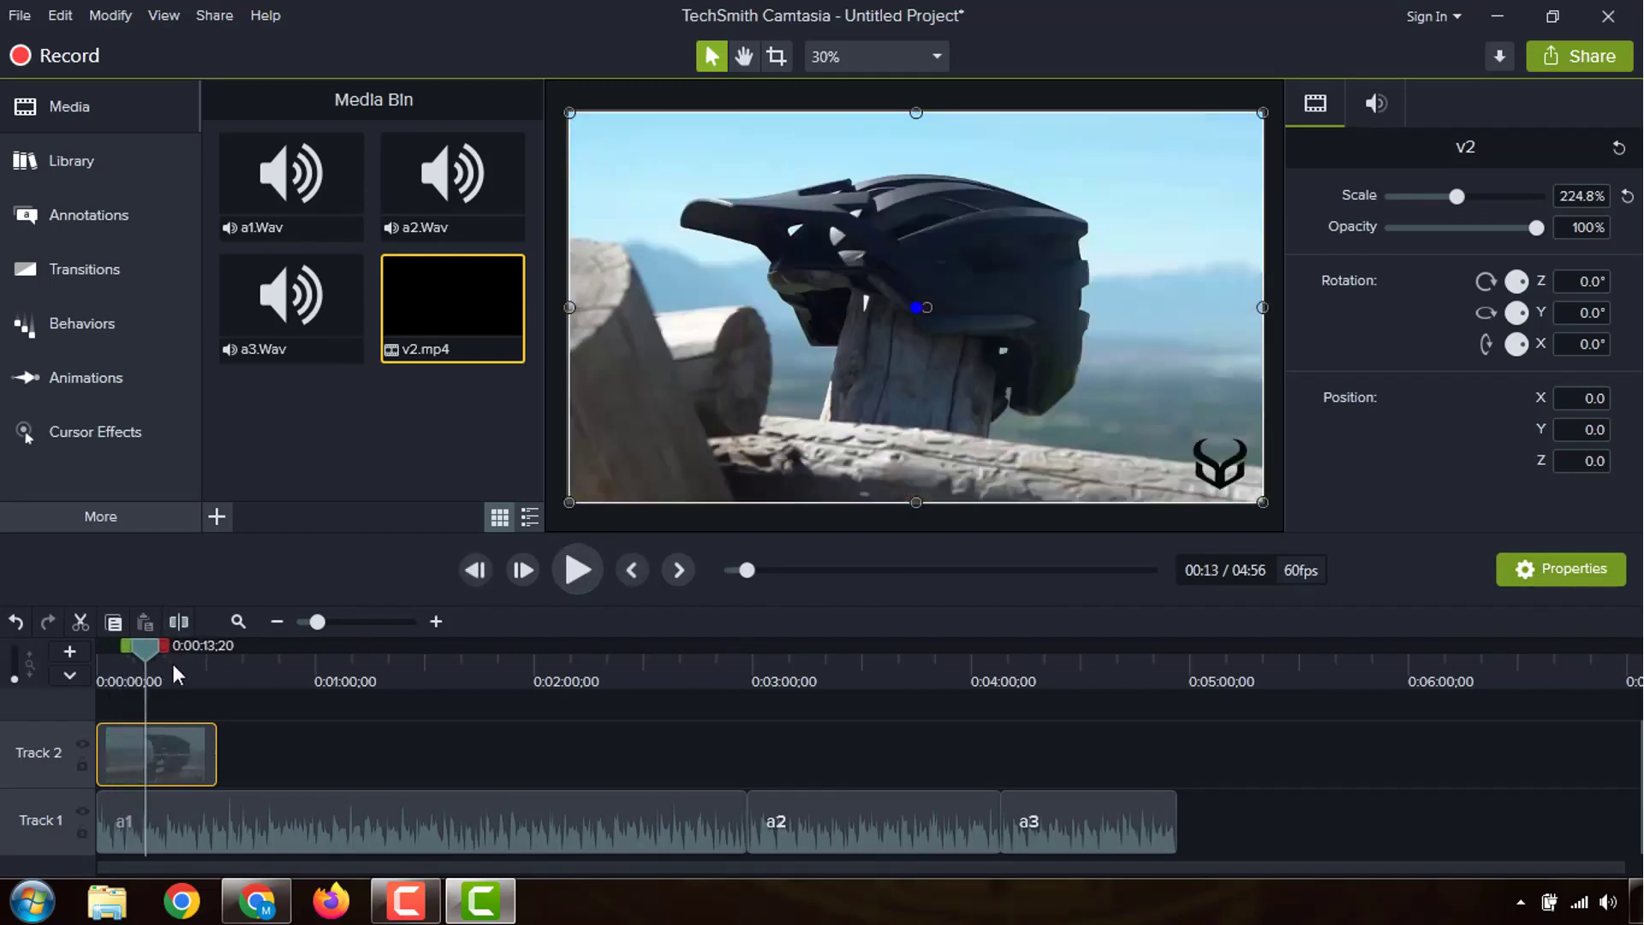
click(171, 660)
click(568, 577)
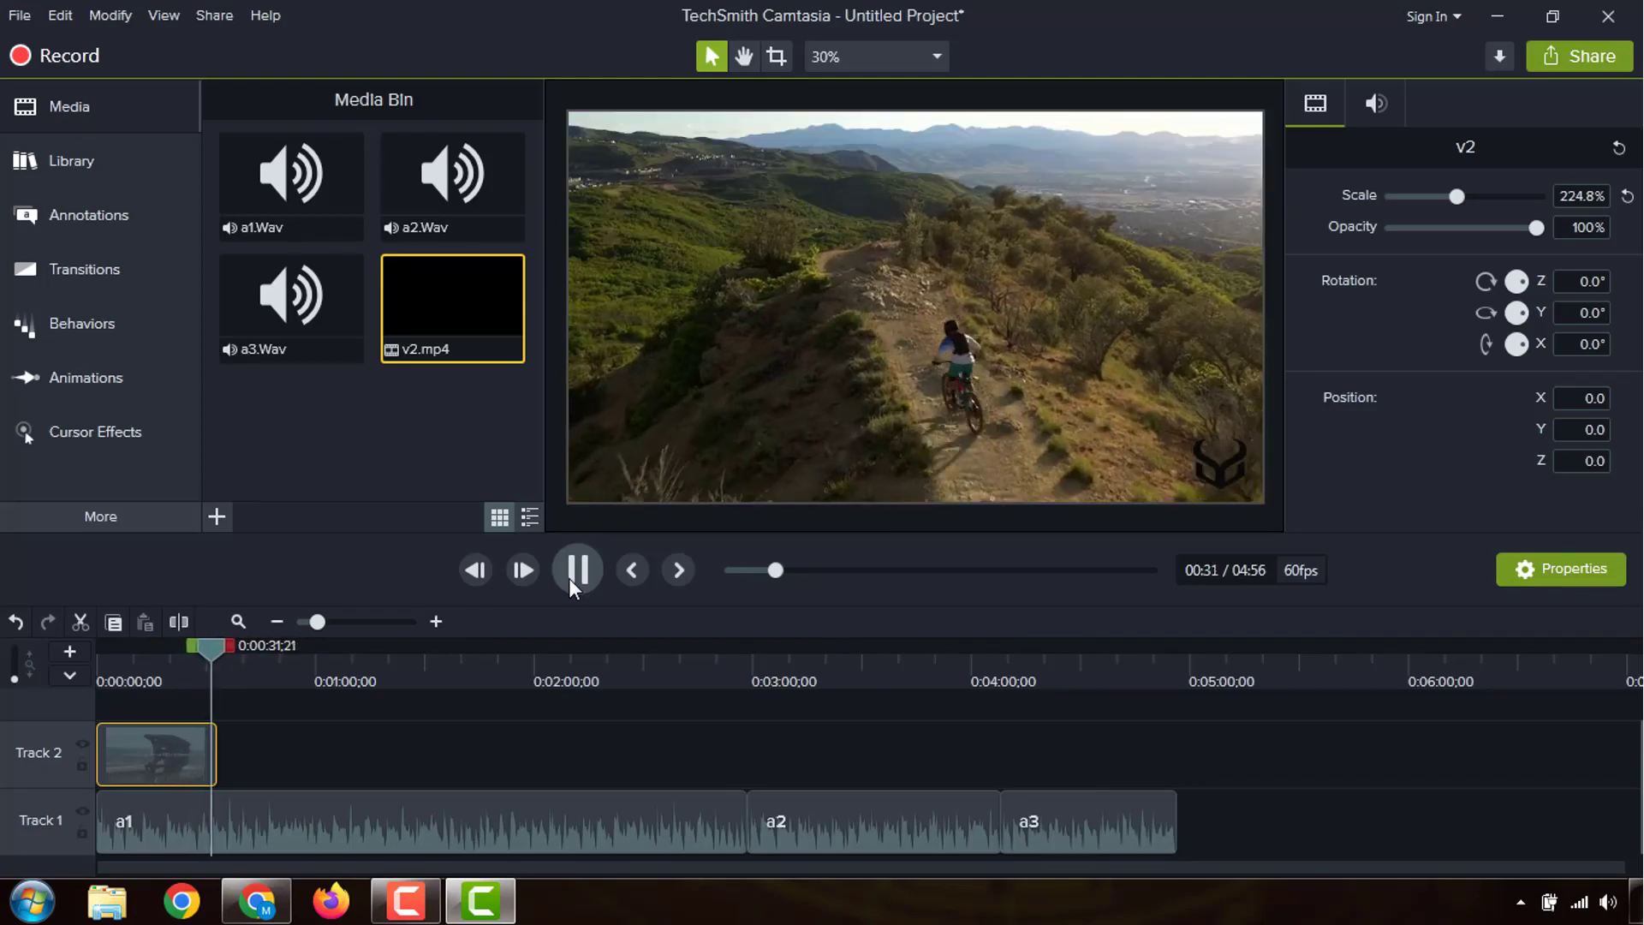
click(568, 578)
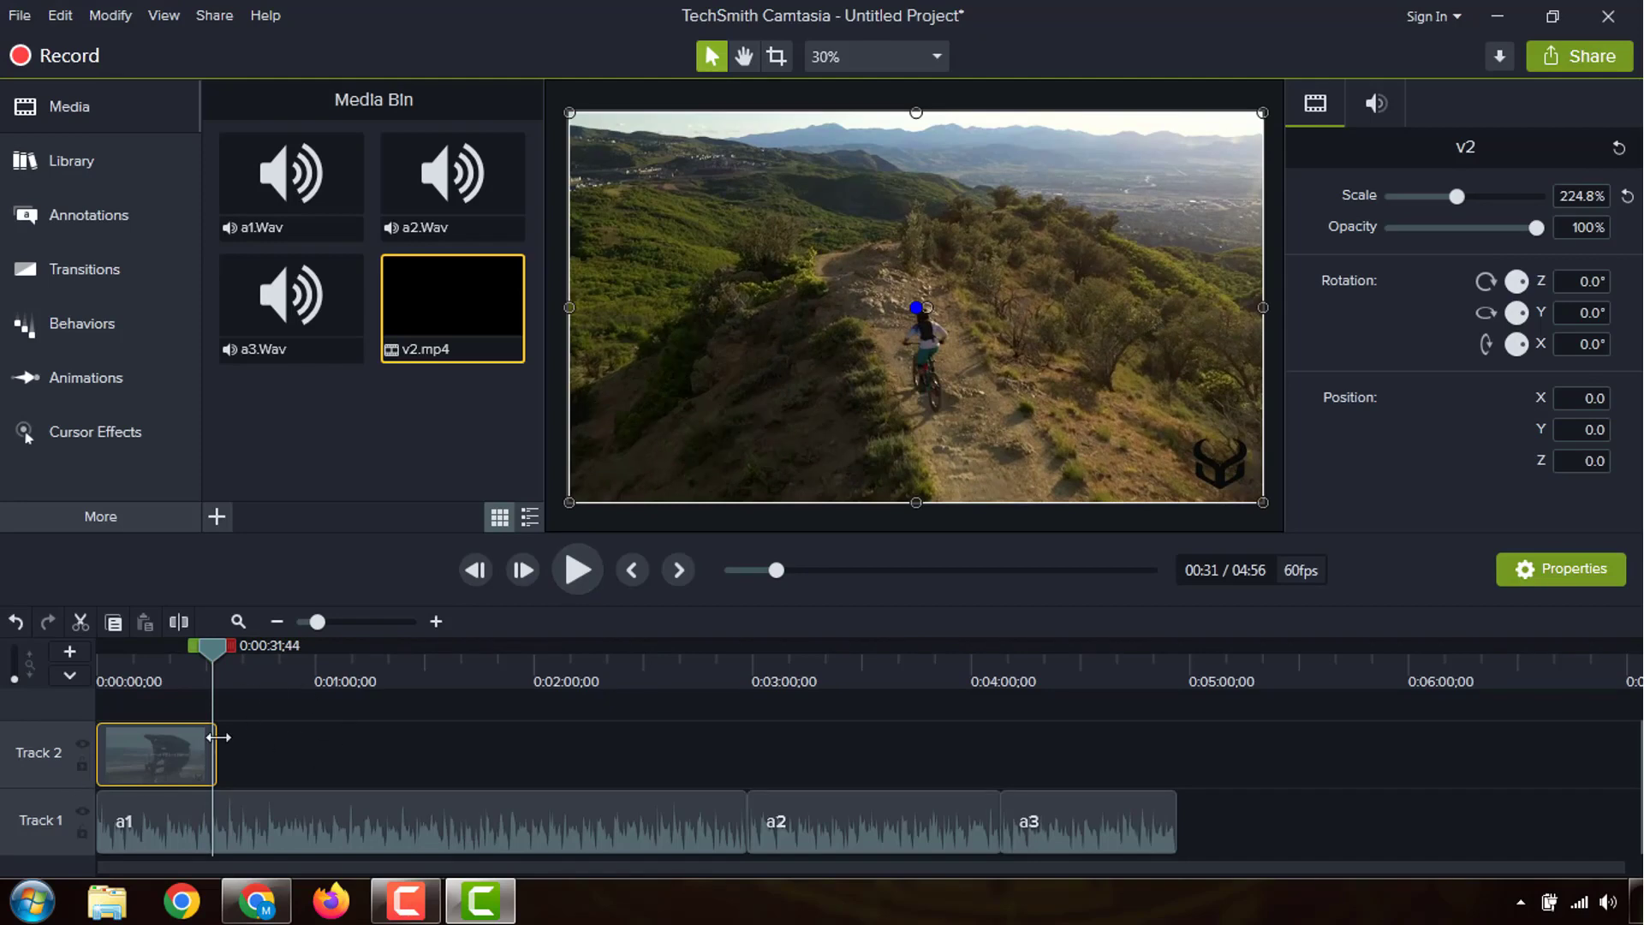
drag(217, 747, 211, 746)
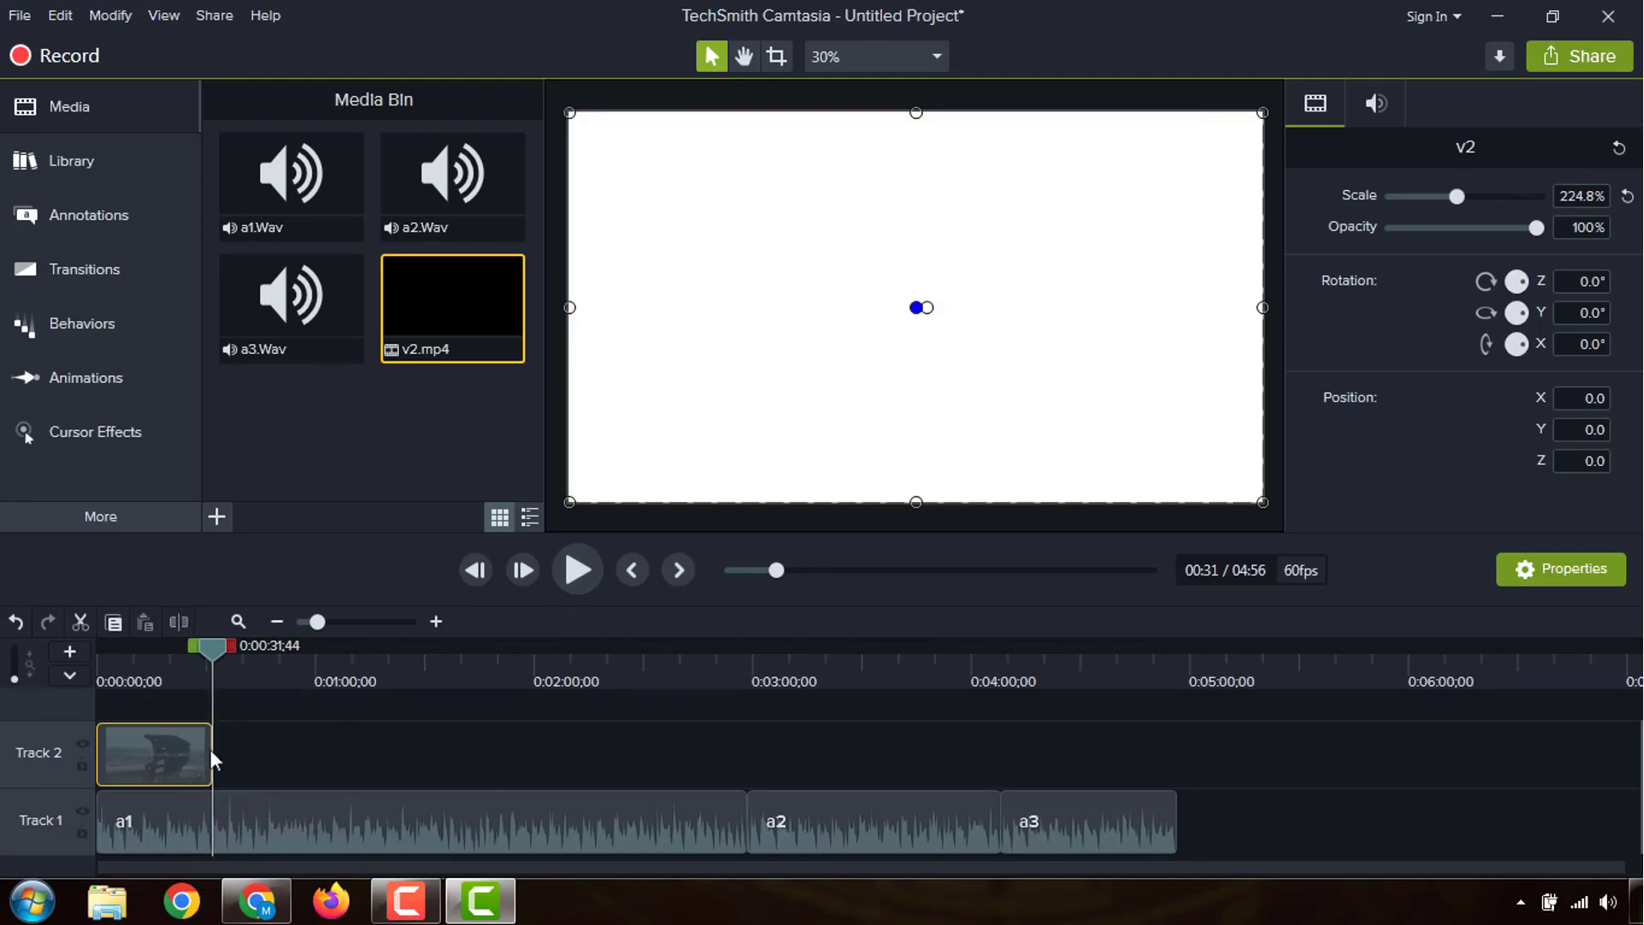
Step: Switch to the browser and review the introduction paragraph of the Best Convertible MTB Helmet script in Google Docs
click(257, 900)
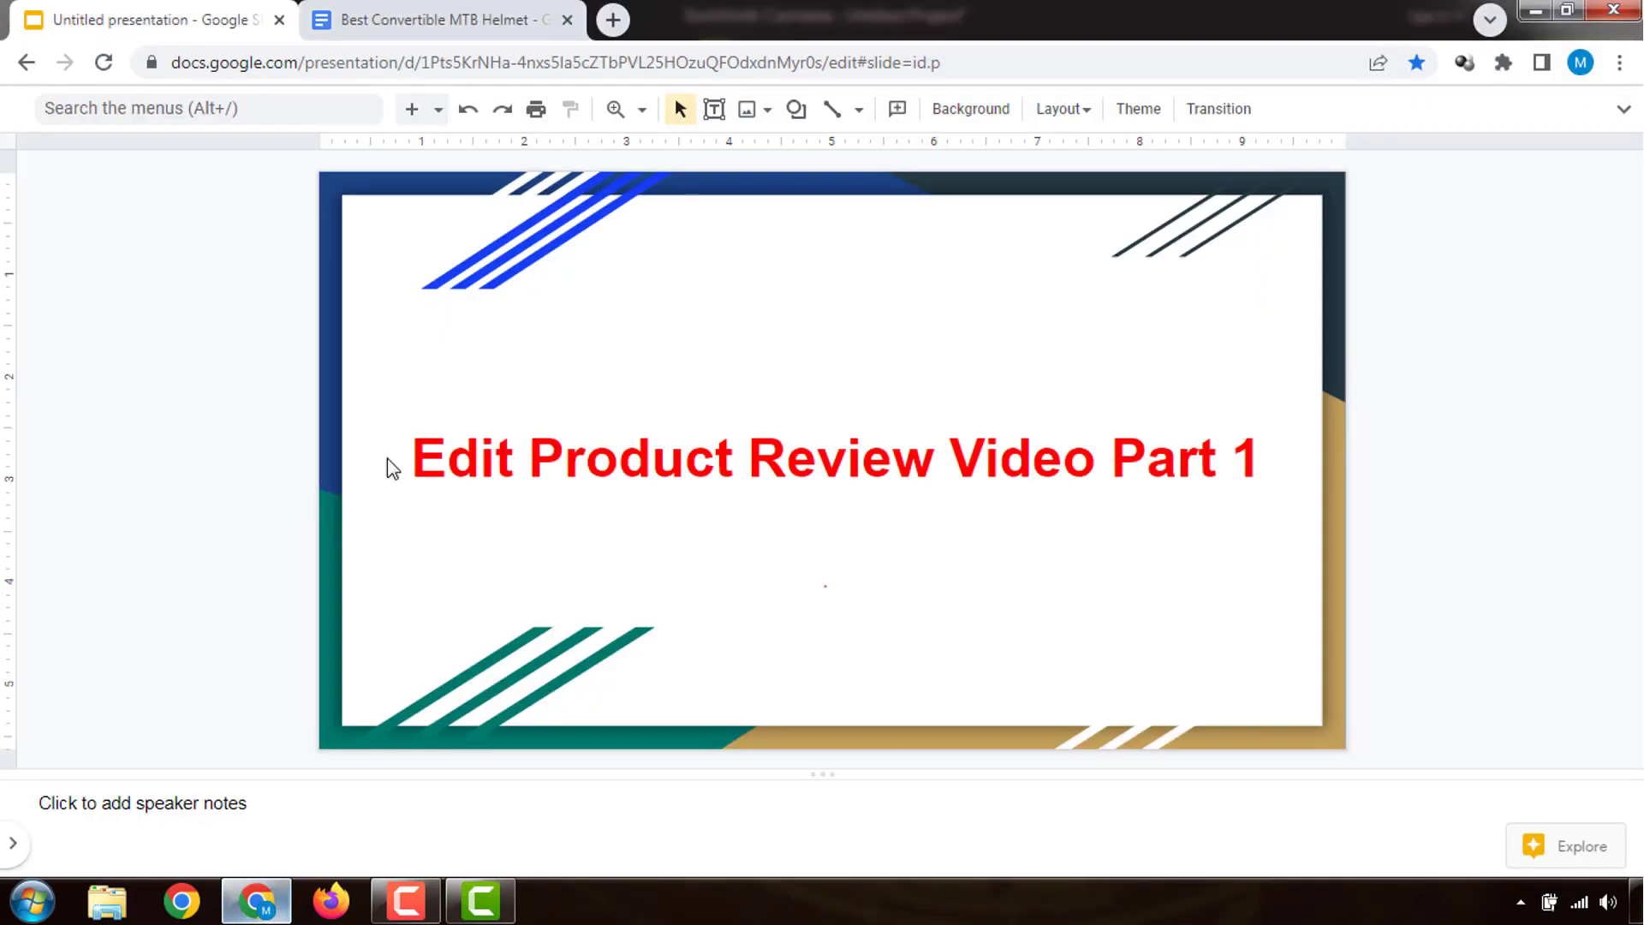
click(403, 18)
scroll(553, 388, up, 8)
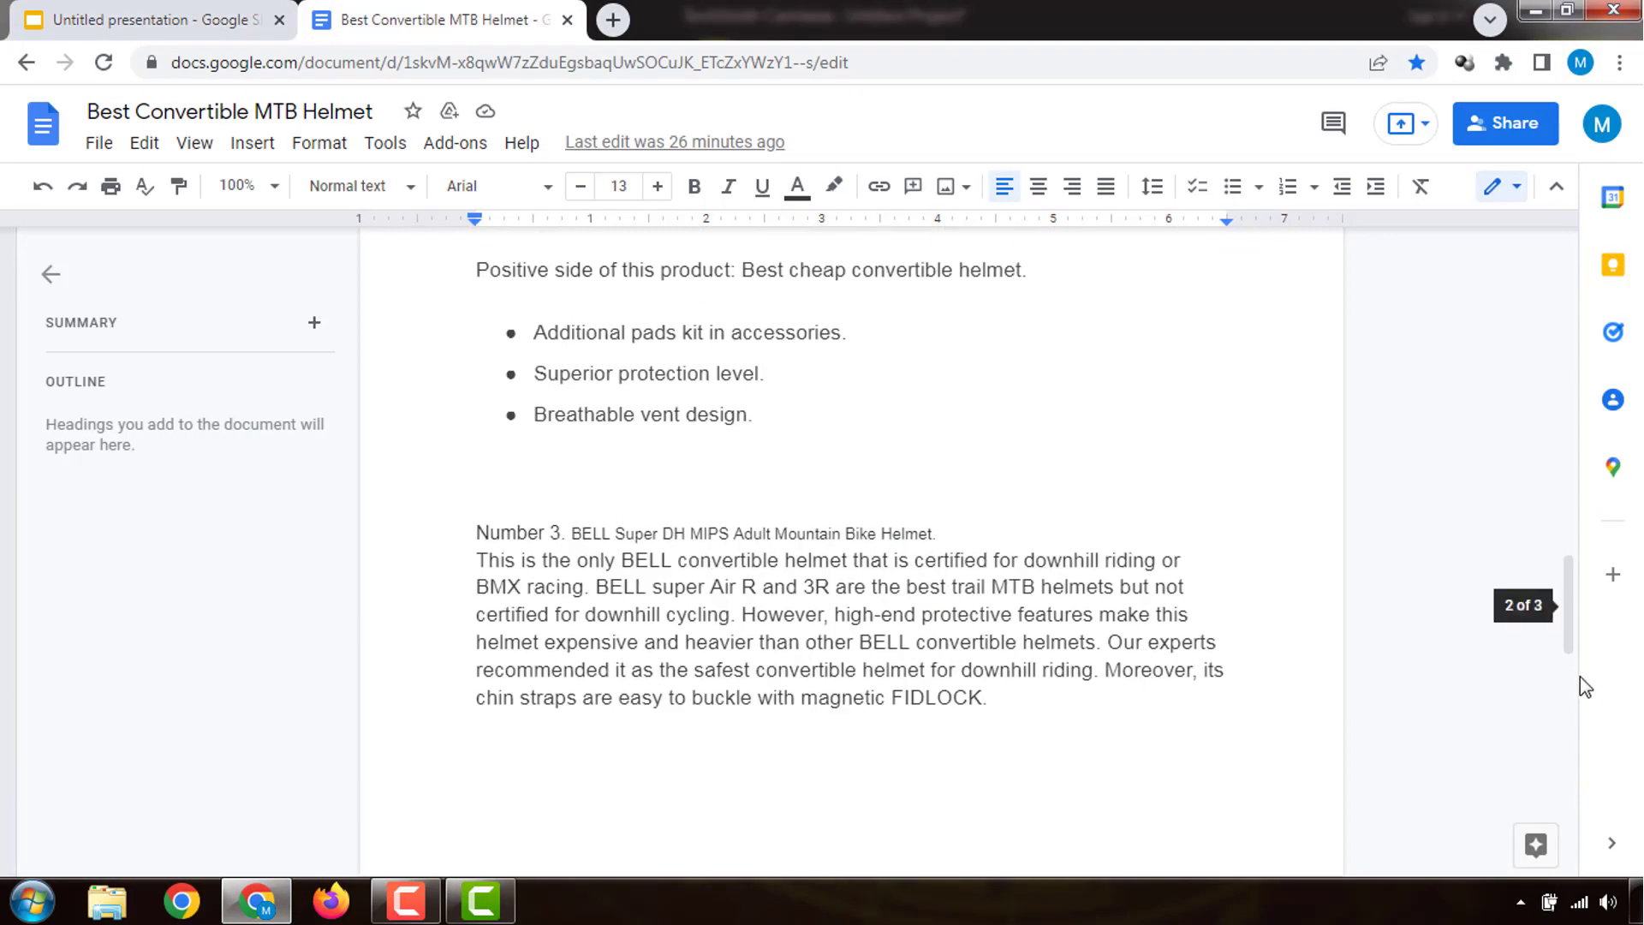
drag(1571, 639, 1574, 303)
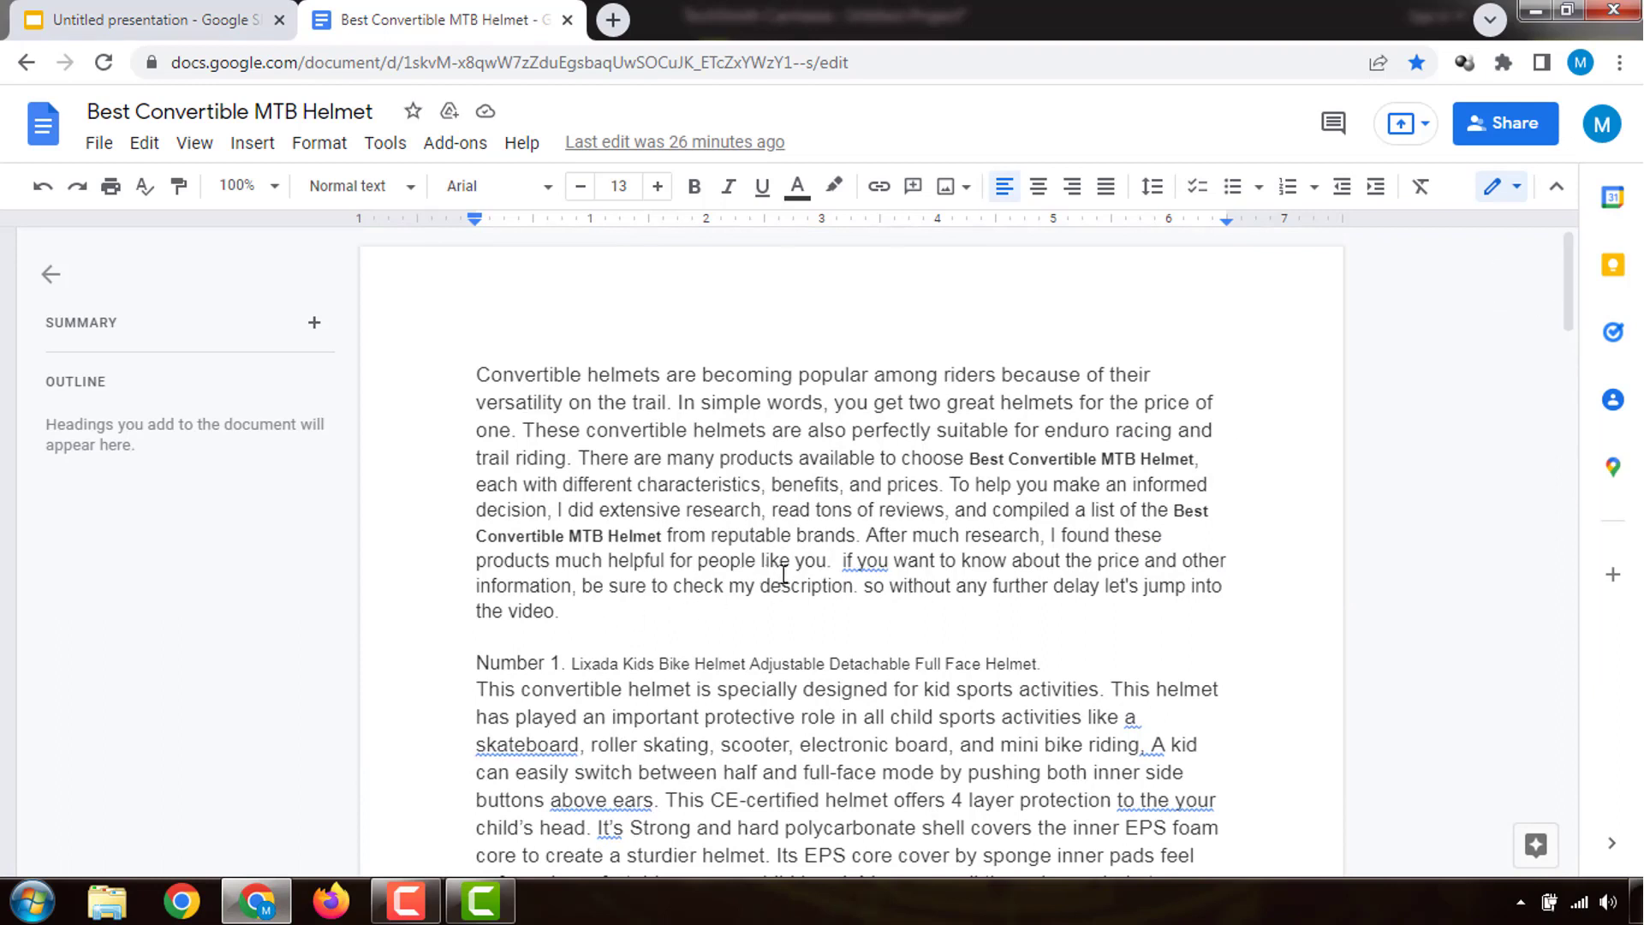
click(835, 565)
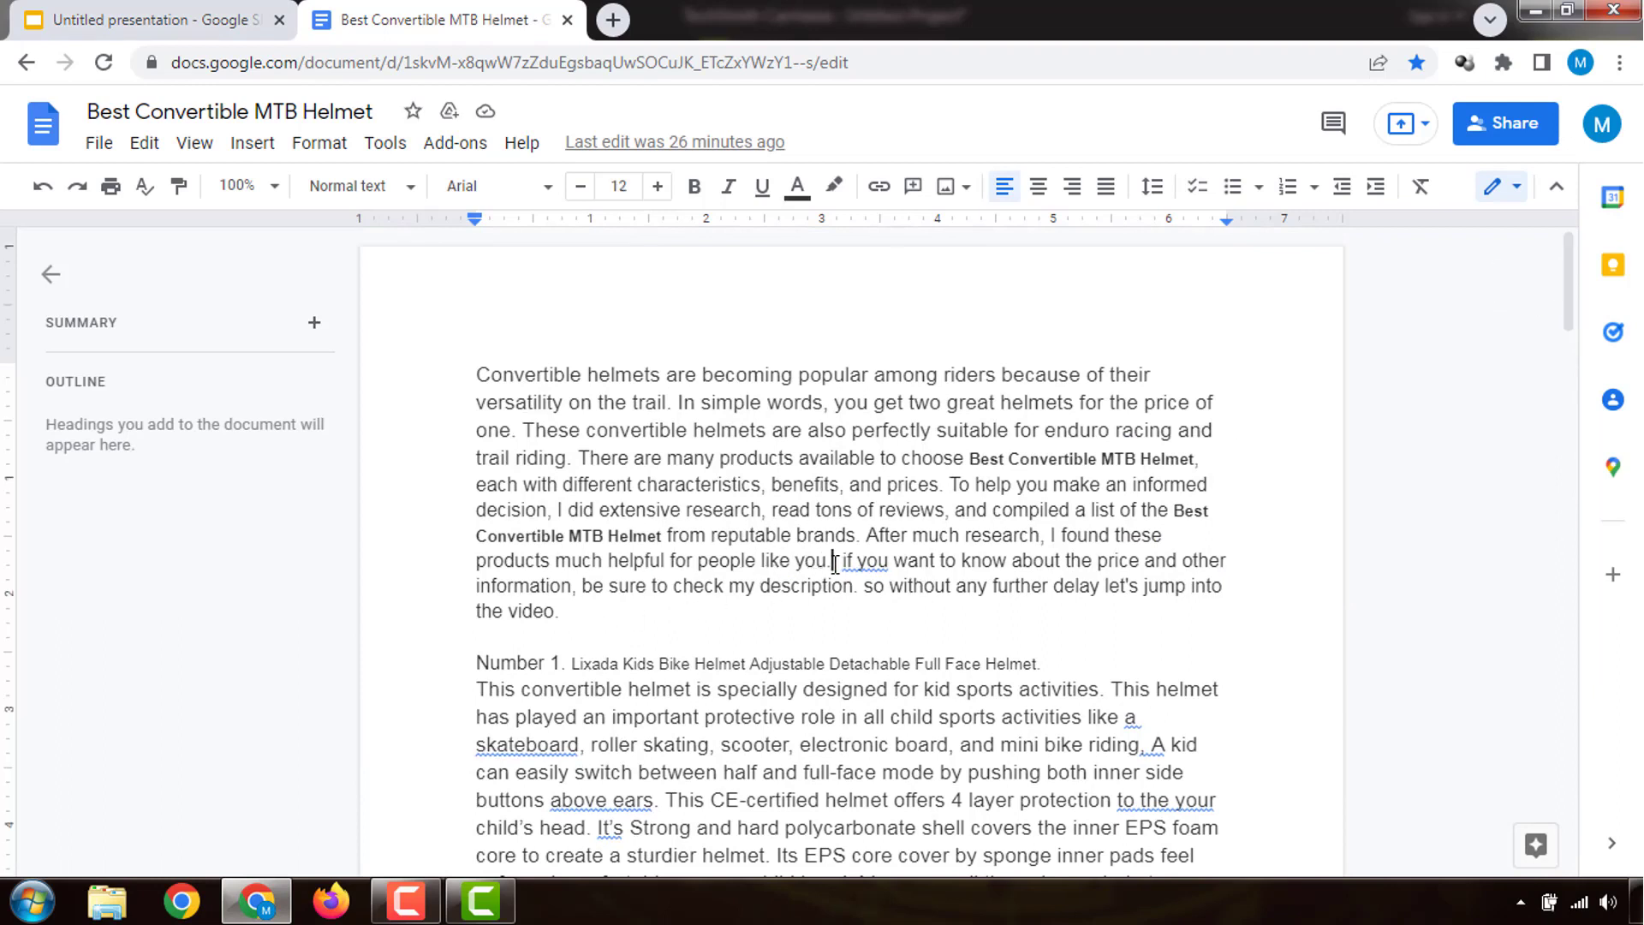
Step: Switch back to the Camtasia editor and minimize the recorder controls covering the timeline
click(406, 899)
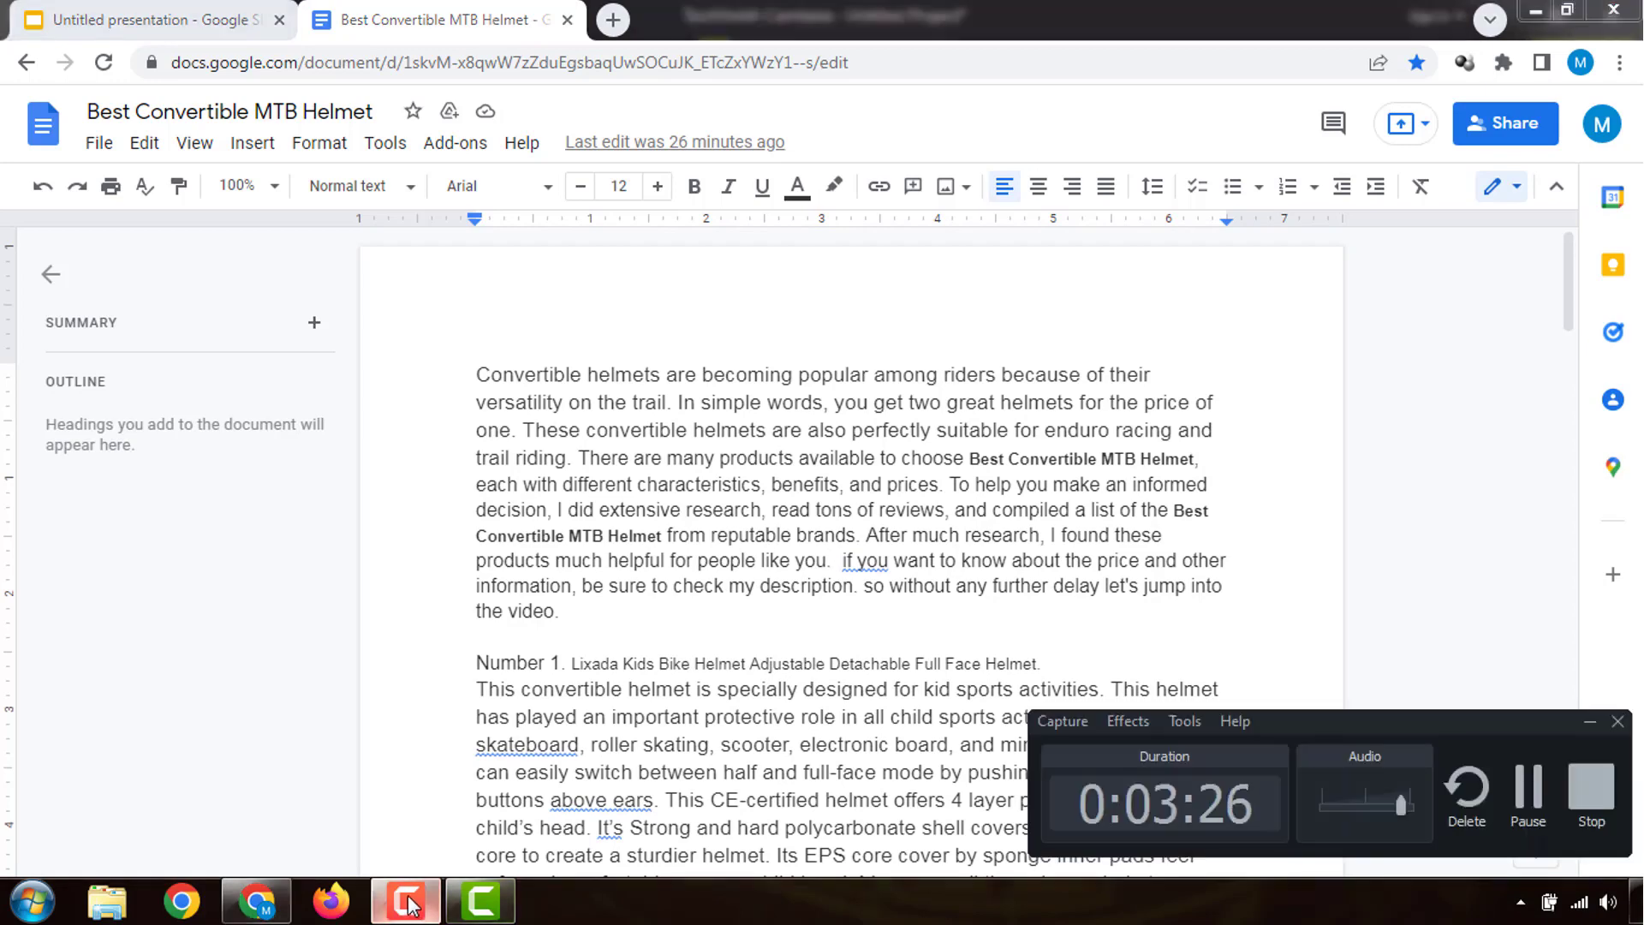
click(479, 899)
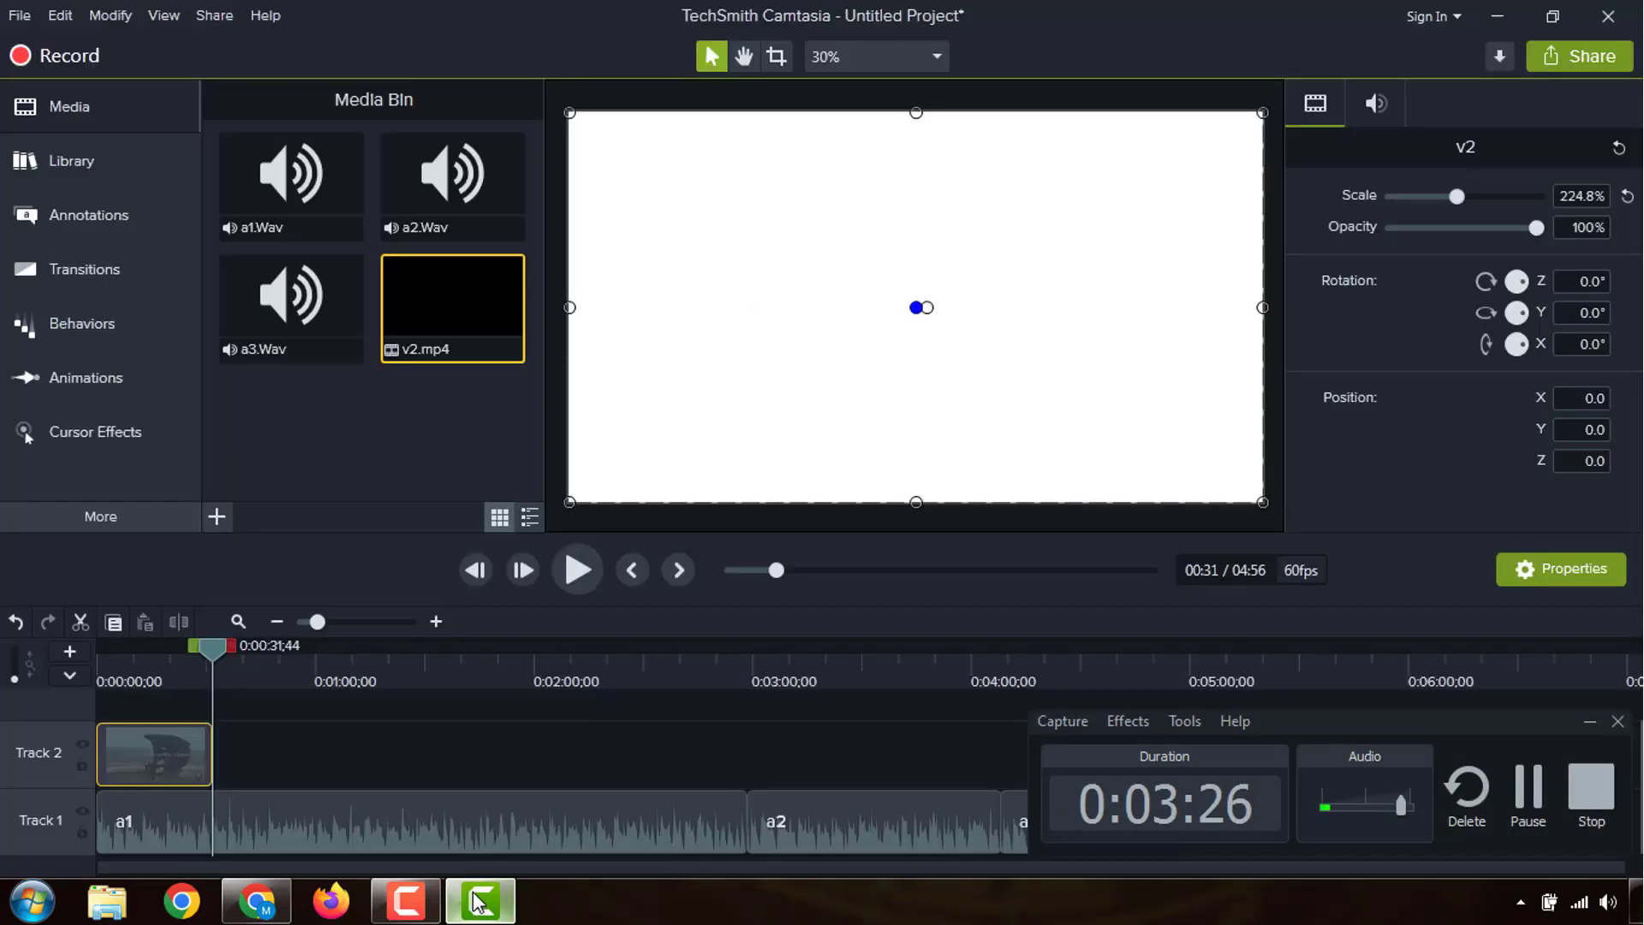
click(1589, 721)
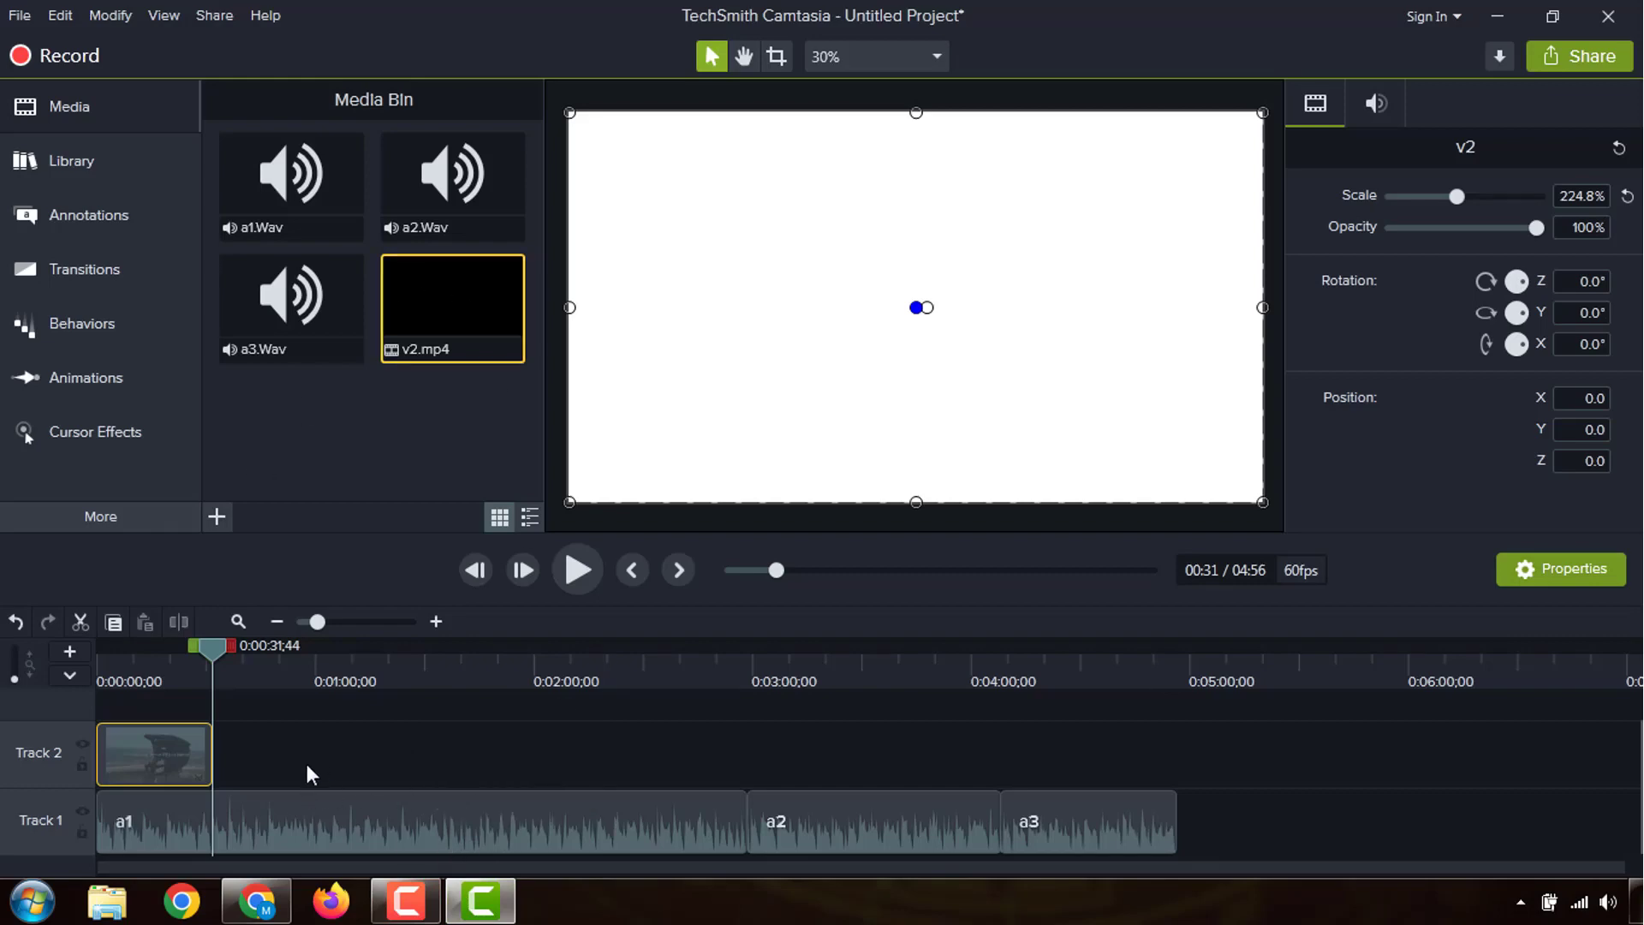
Step: Check the script's introduction in Google Docs, and in Camtasia place the Script 1 library's Welcome Intro Link directly after v2 on Track 2
click(257, 899)
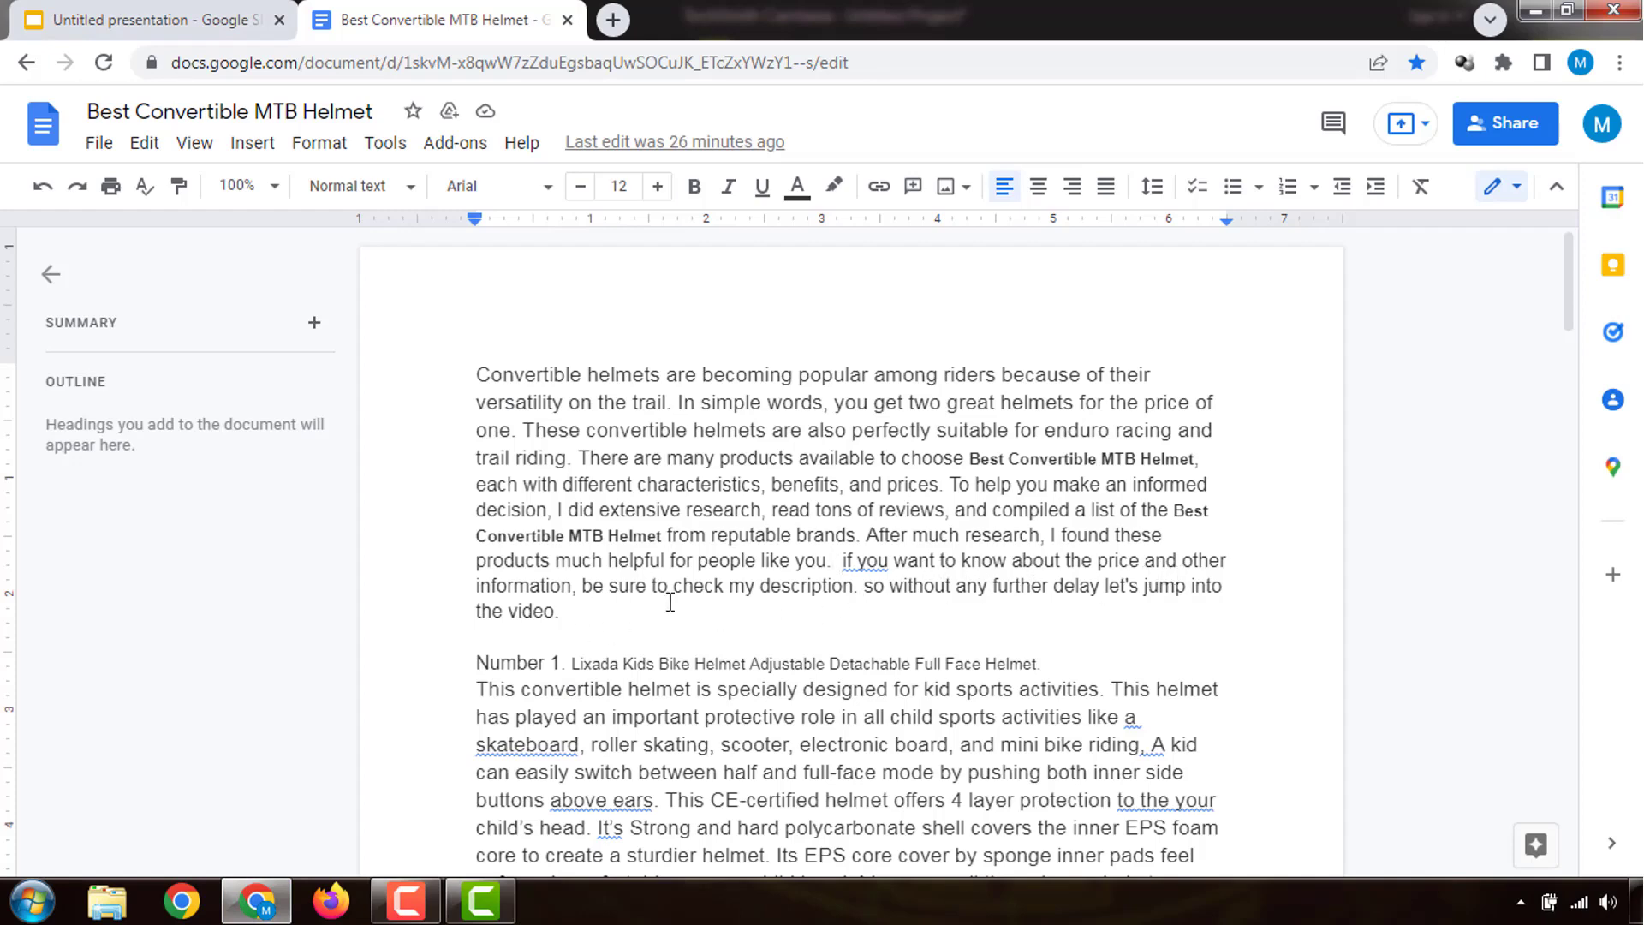
click(481, 899)
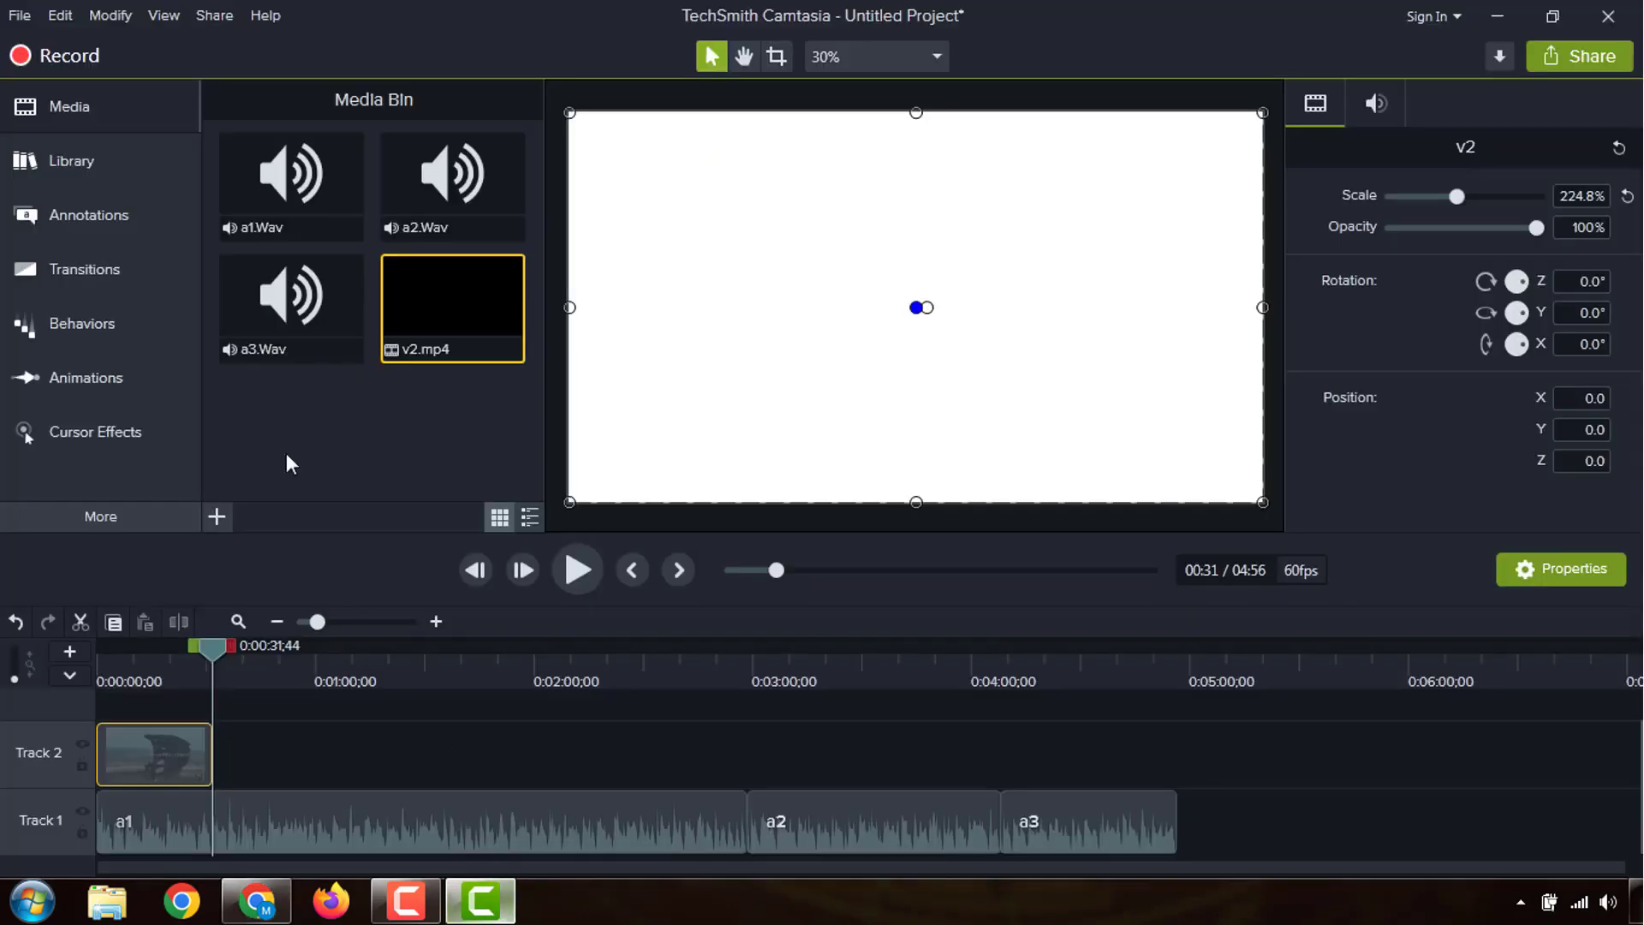
click(132, 169)
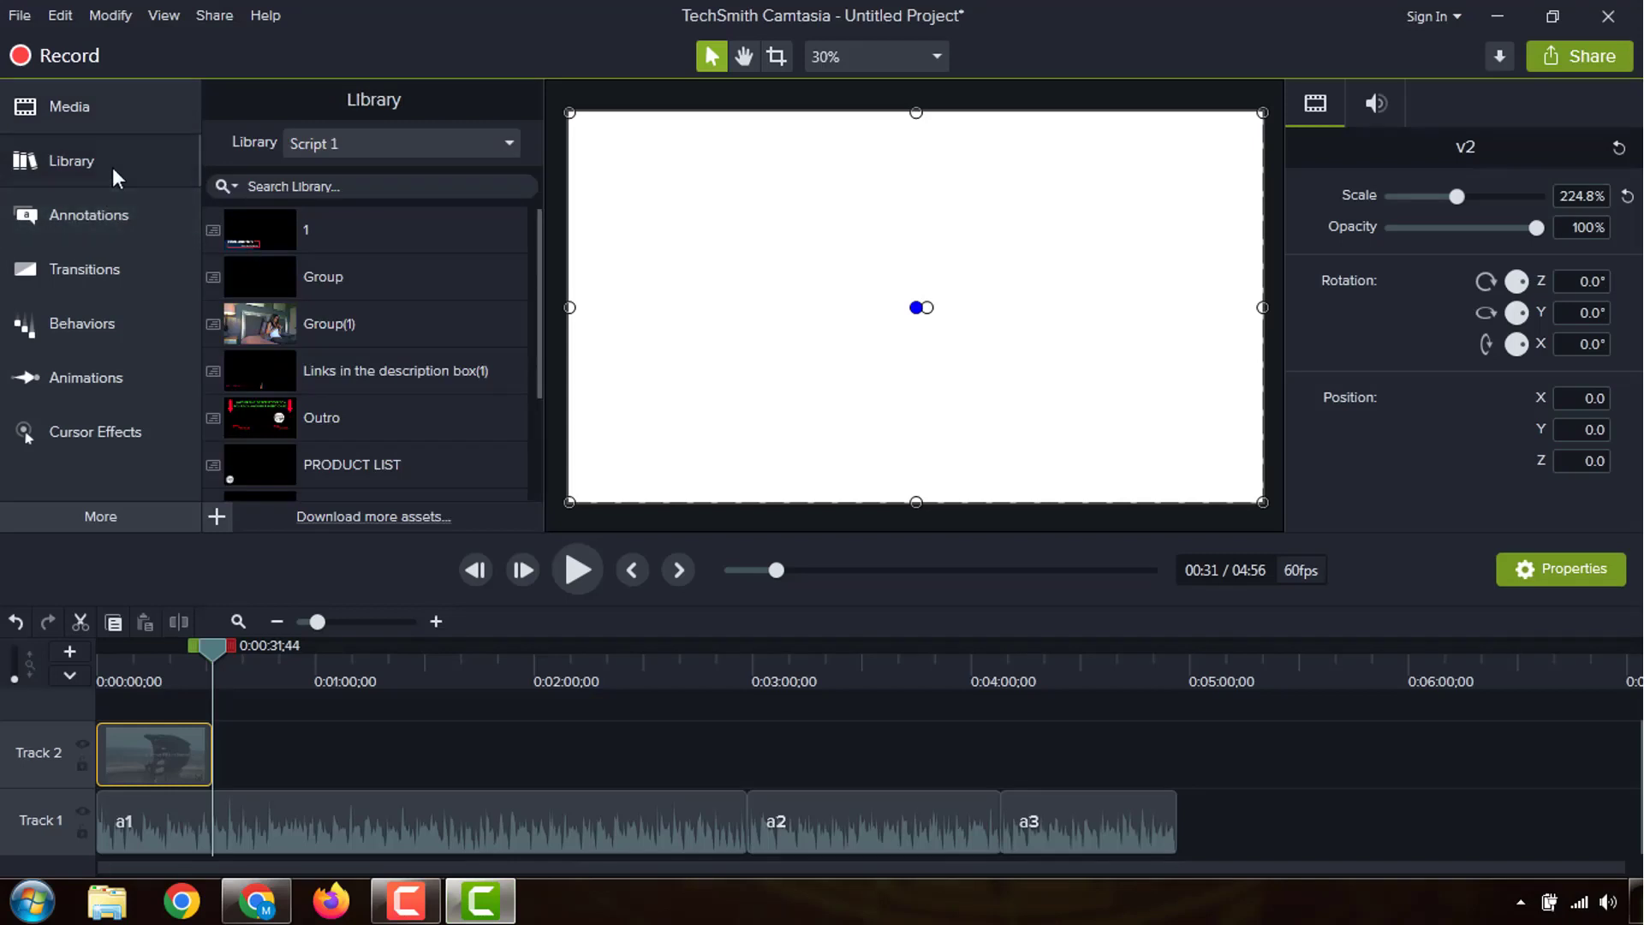
click(371, 137)
click(373, 144)
scroll(341, 368, down, 2)
scroll(406, 300, up, 2)
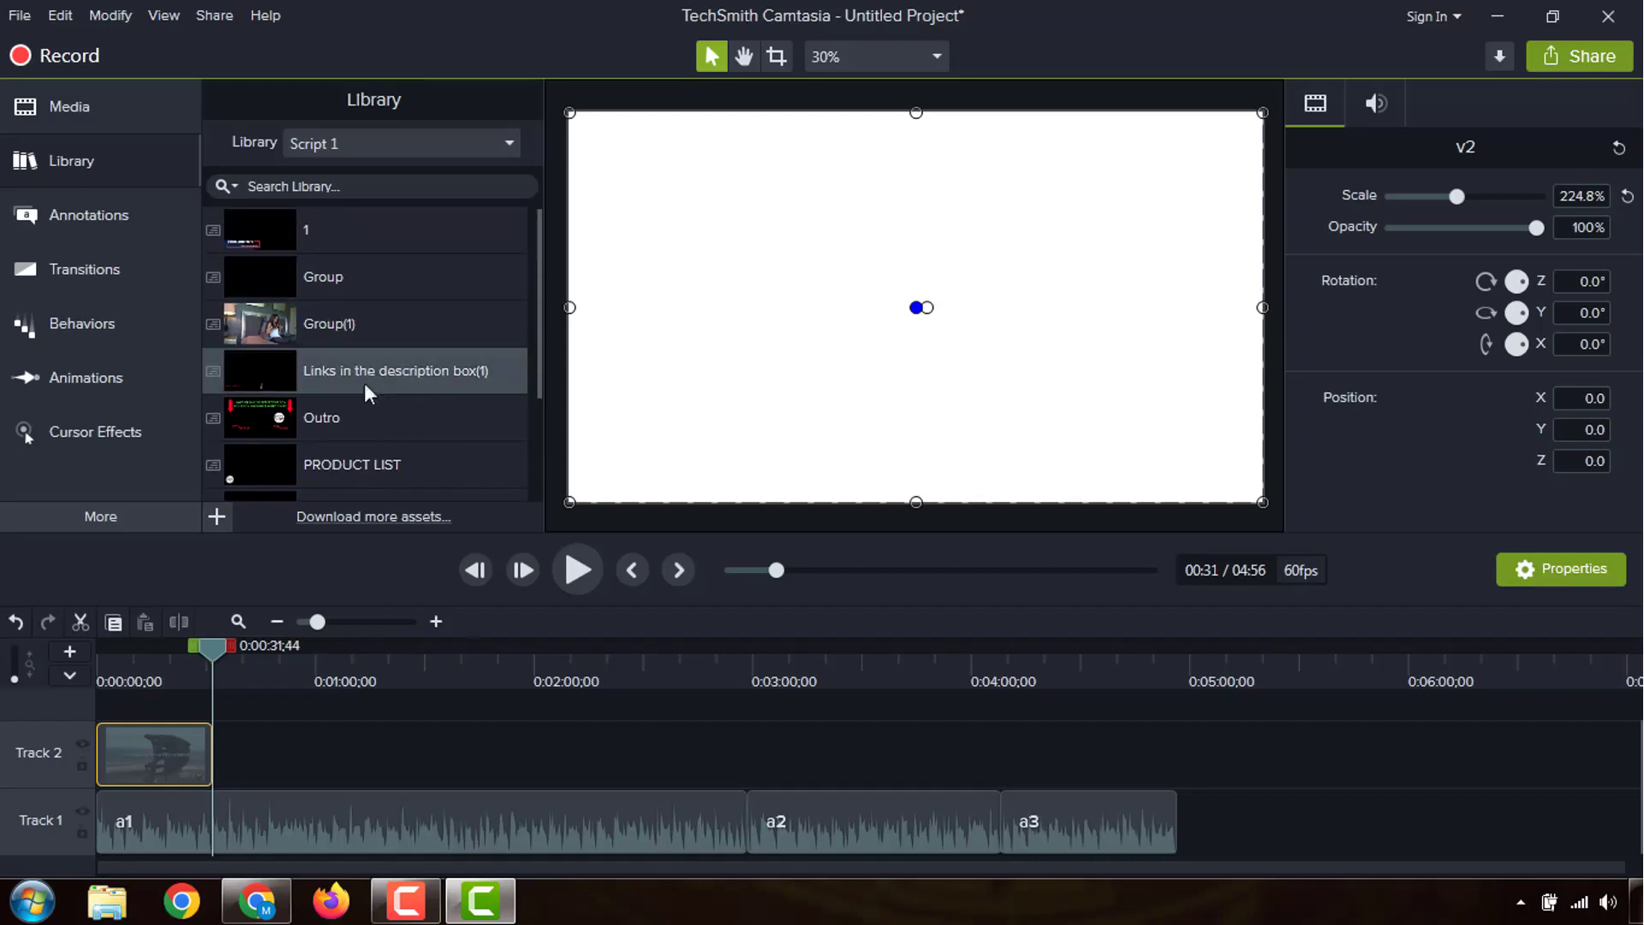
scroll(332, 409, down, 2)
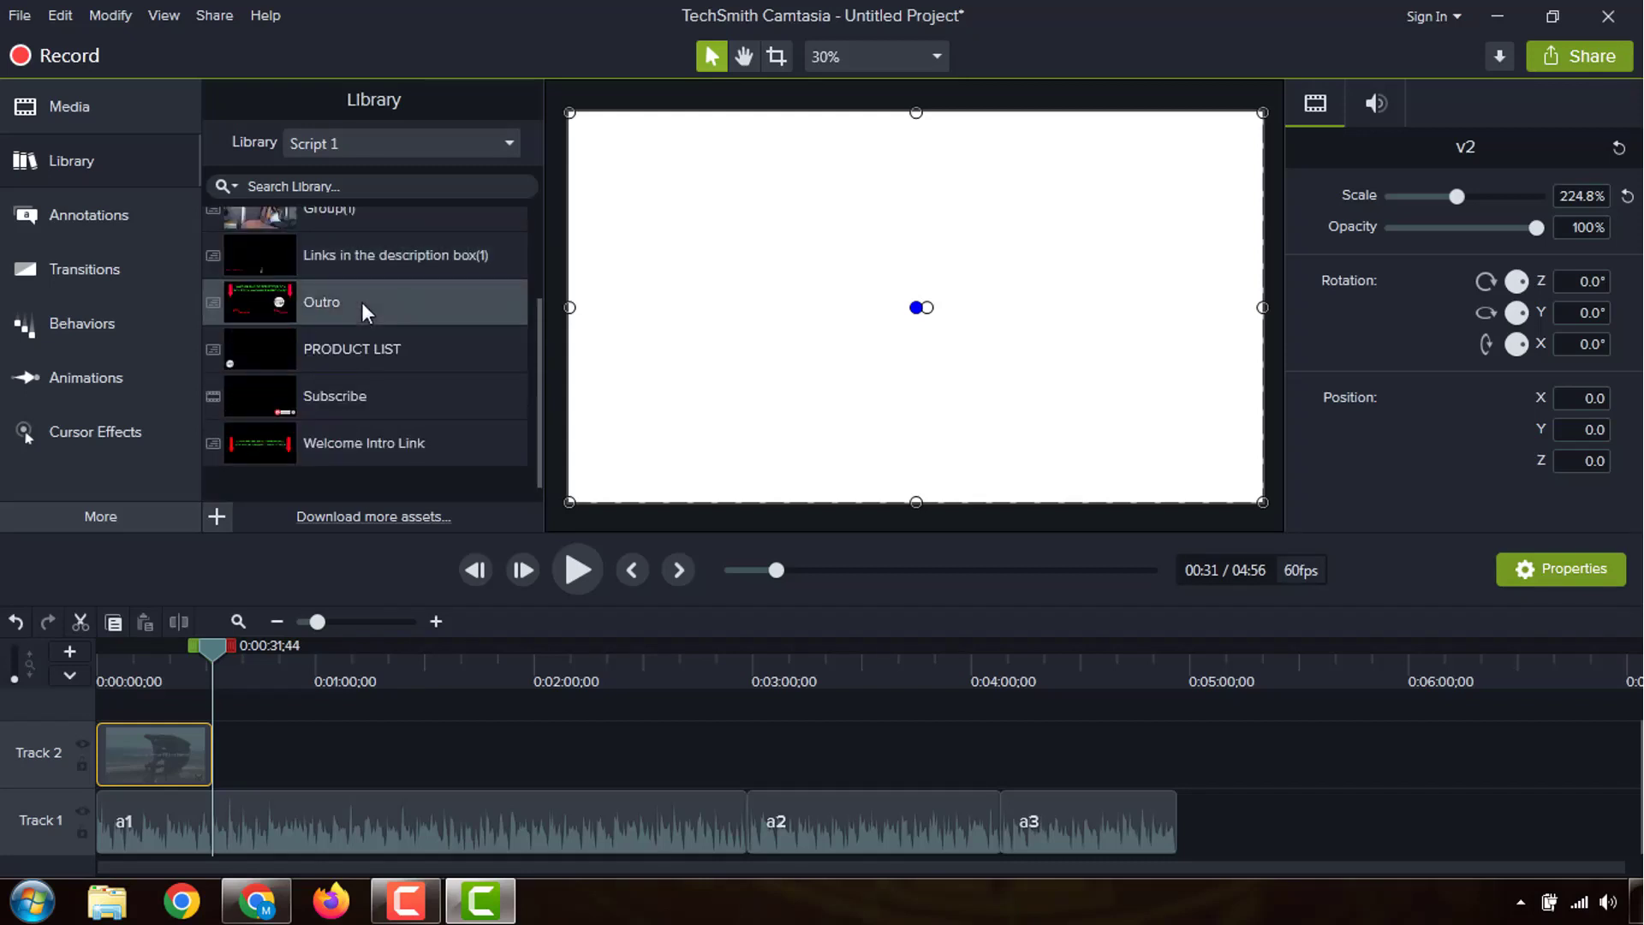
drag(351, 442, 228, 767)
click(281, 768)
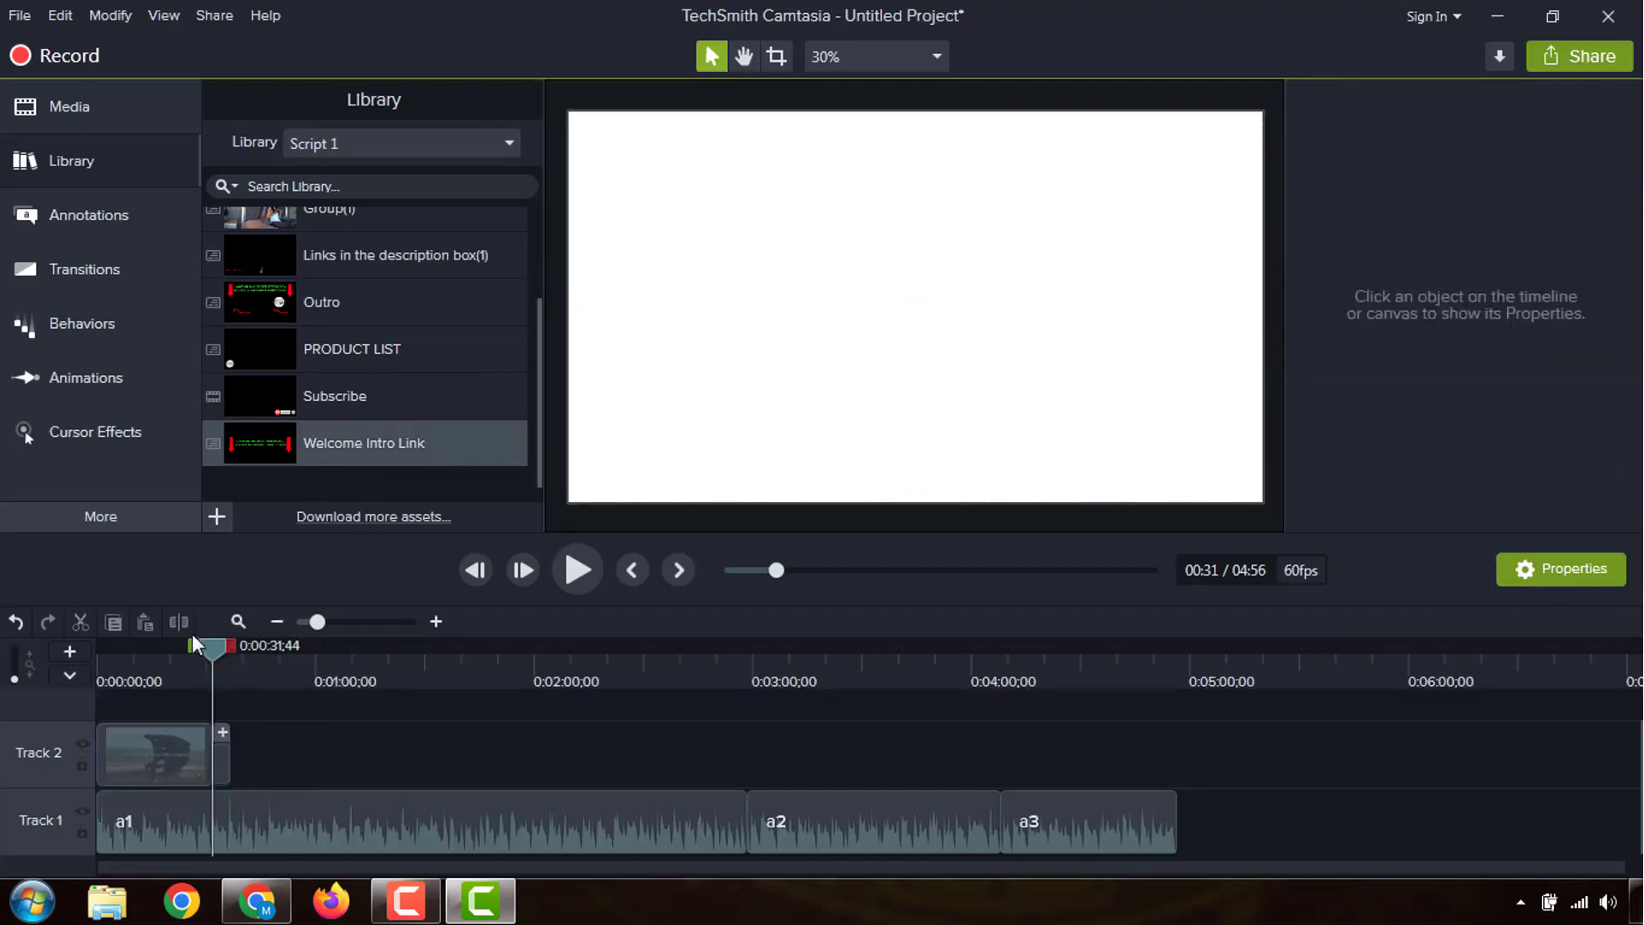
Step: Preview the timeline from about 0:00:24 and extend the end of the Welcome Intro Link clip to about 0:00:38
drag(212, 662, 189, 666)
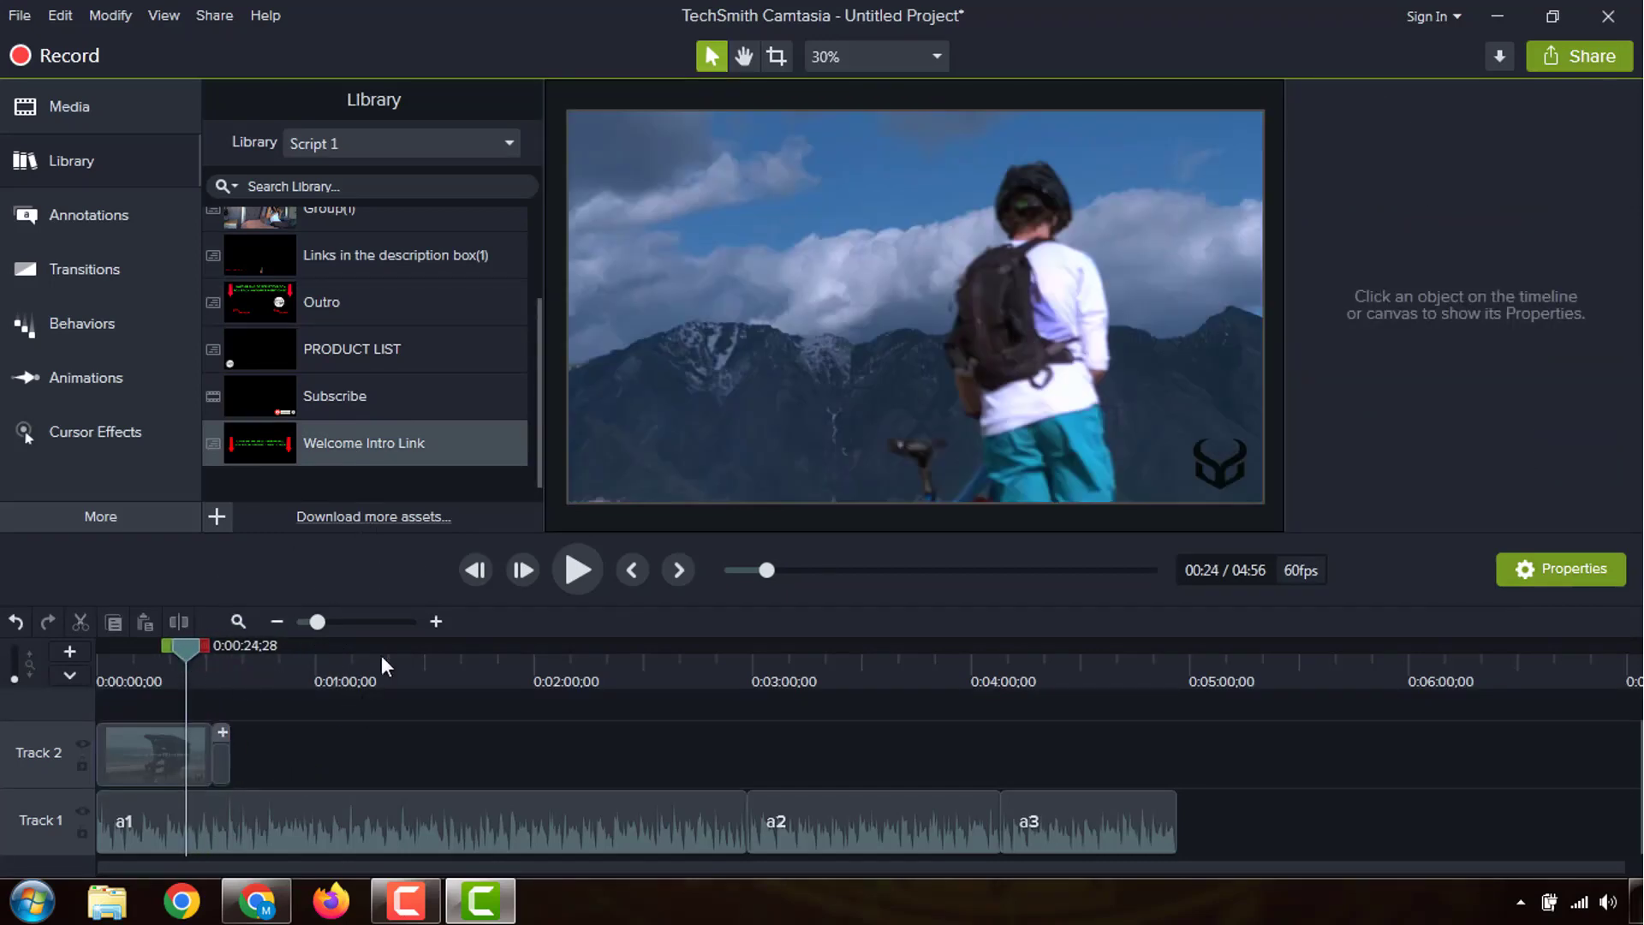
click(563, 577)
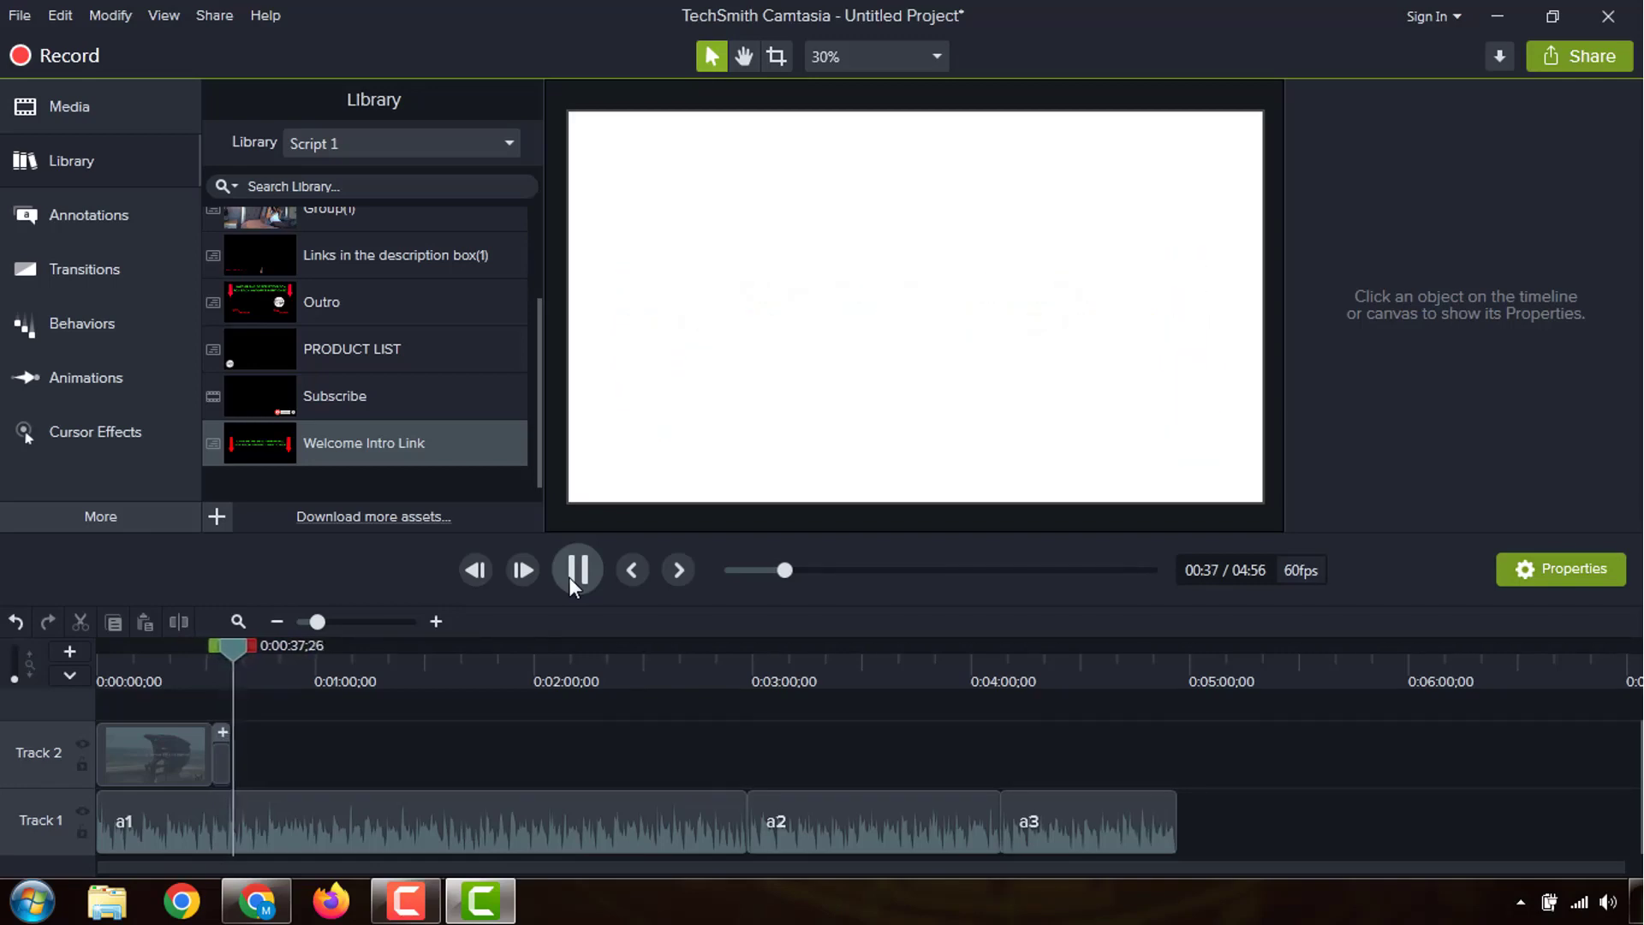
click(569, 577)
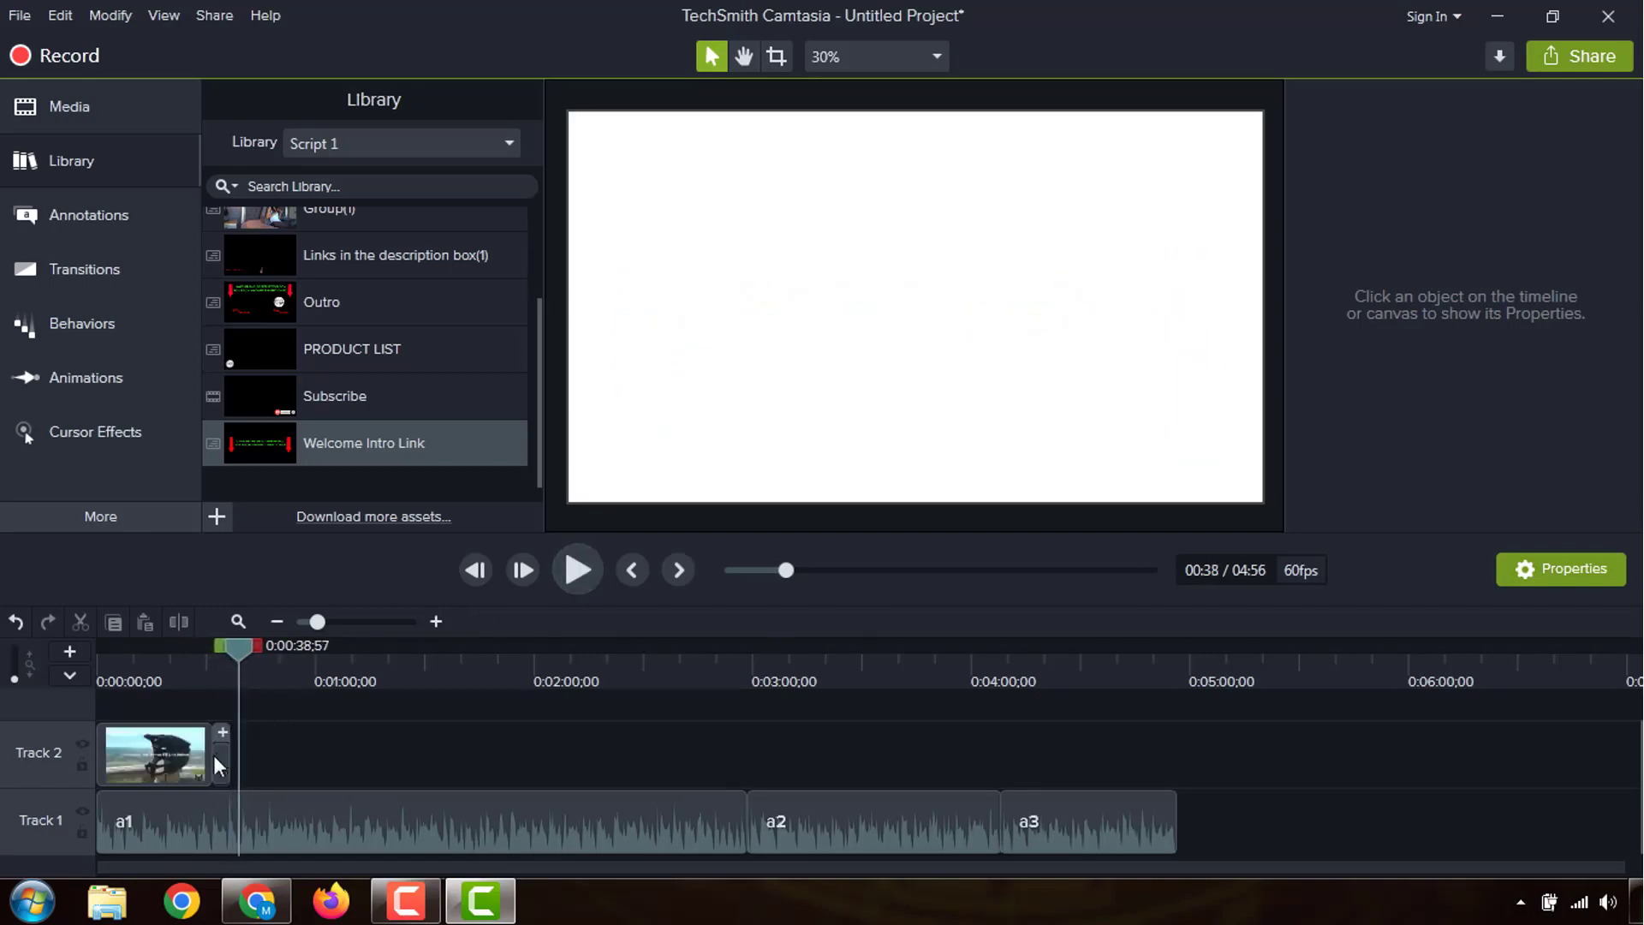
drag(230, 752, 237, 752)
drag(248, 649, 229, 701)
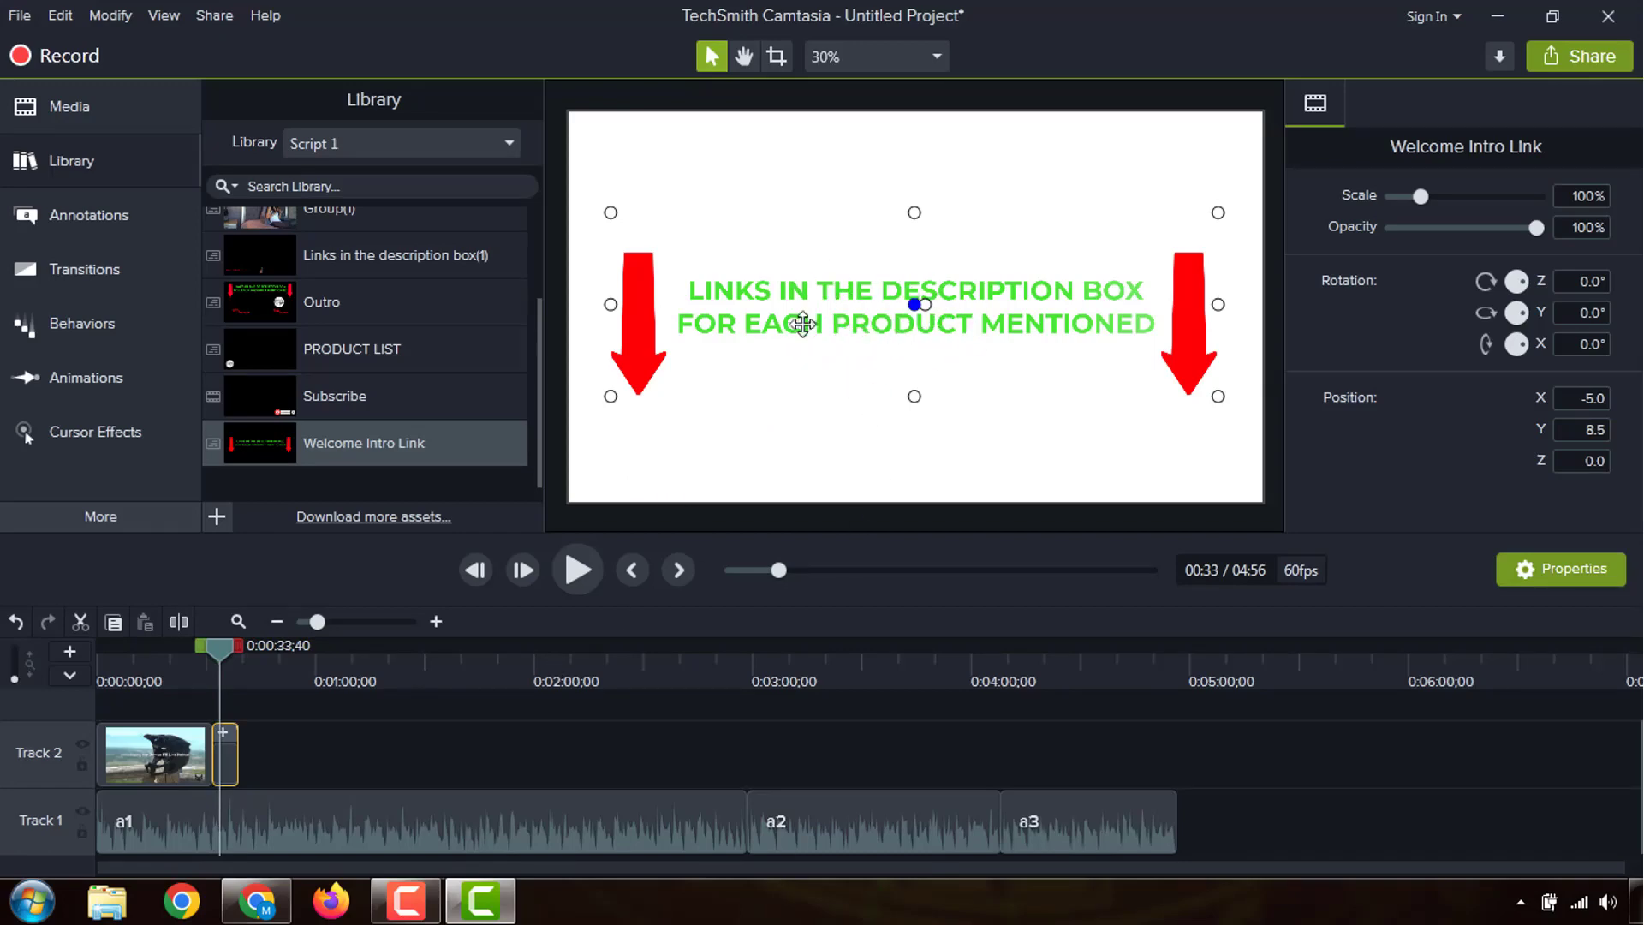
drag(207, 650, 269, 649)
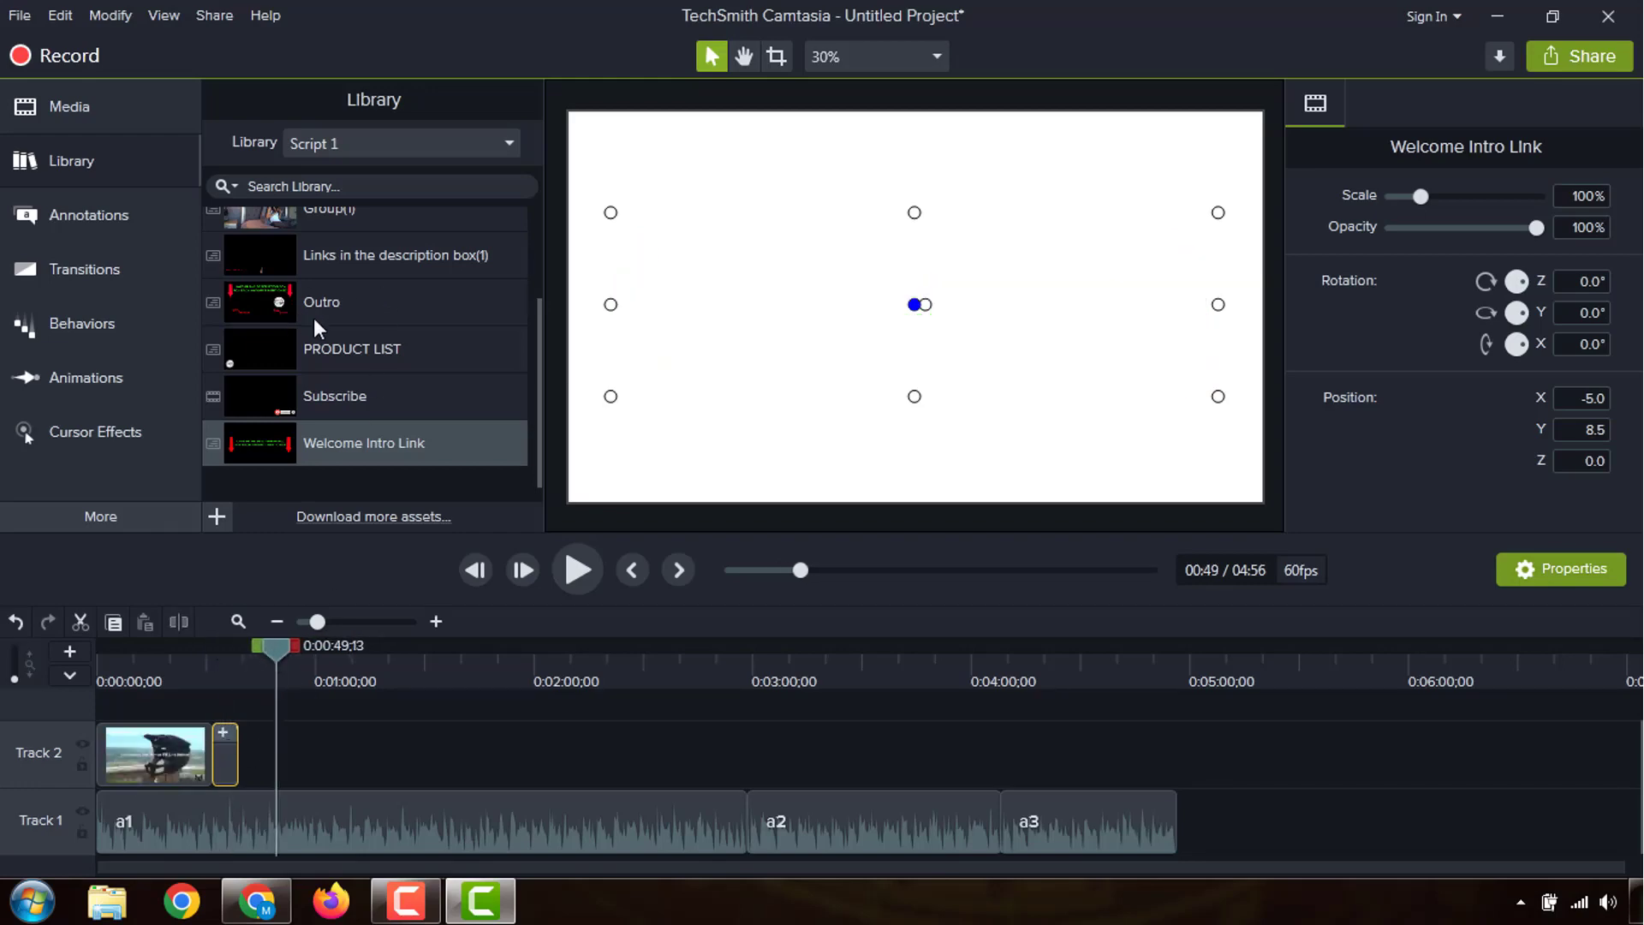
Step: Add the Outro asset from the library to Track 1 directly after a3
drag(313, 317, 1178, 738)
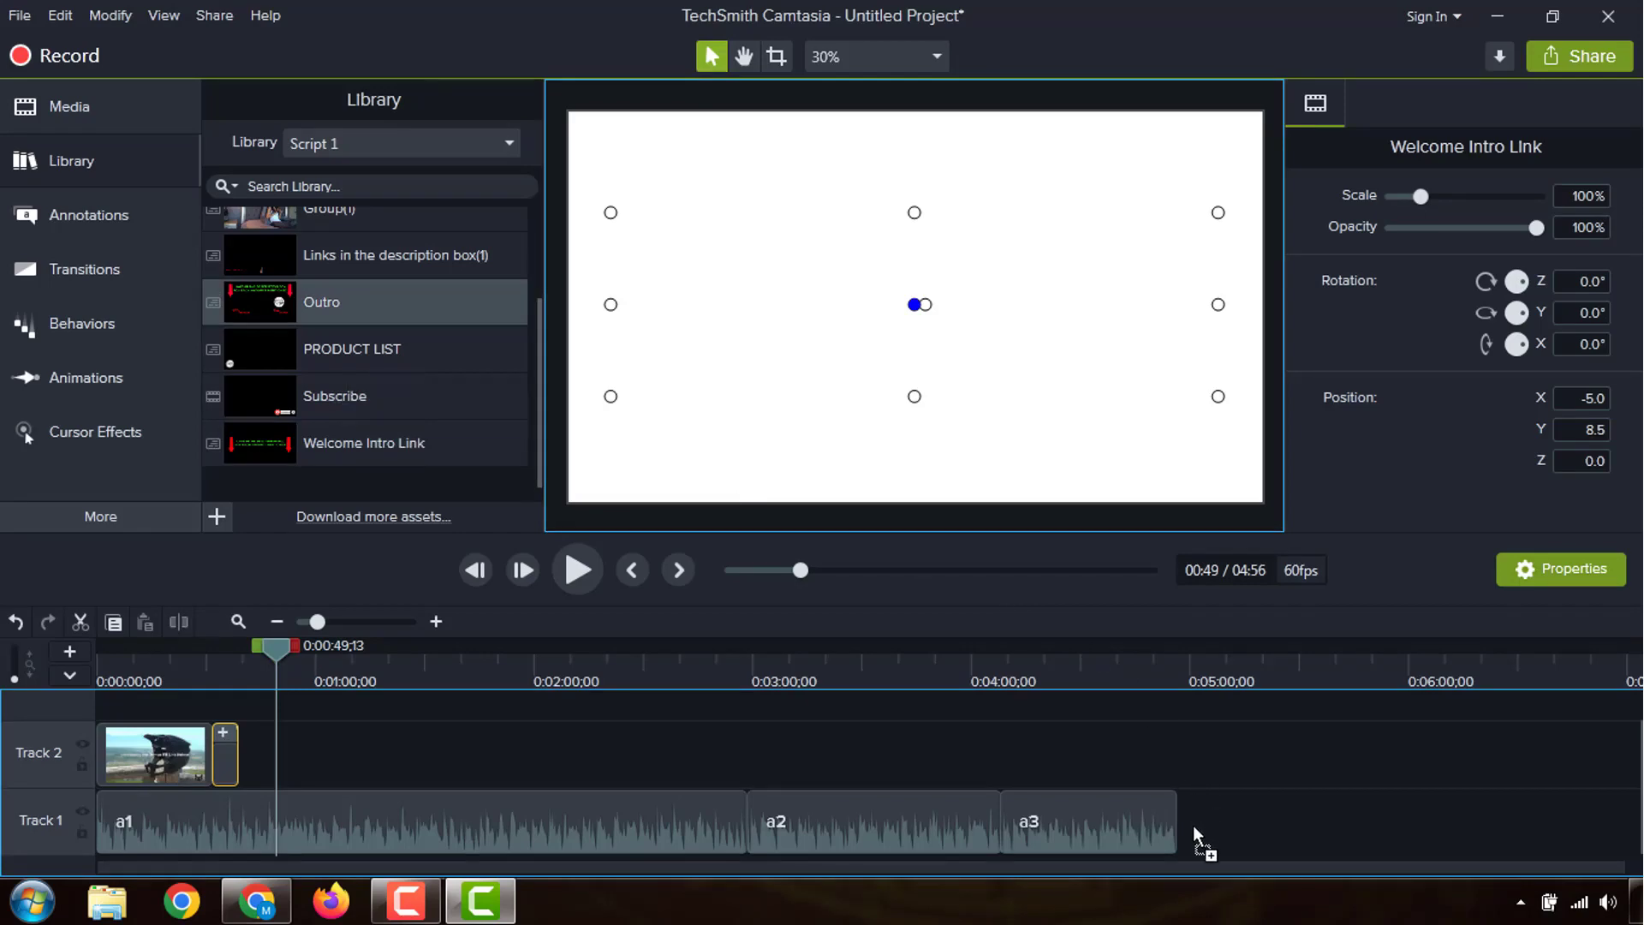
drag(1193, 824, 1192, 825)
drag(1163, 825, 1161, 826)
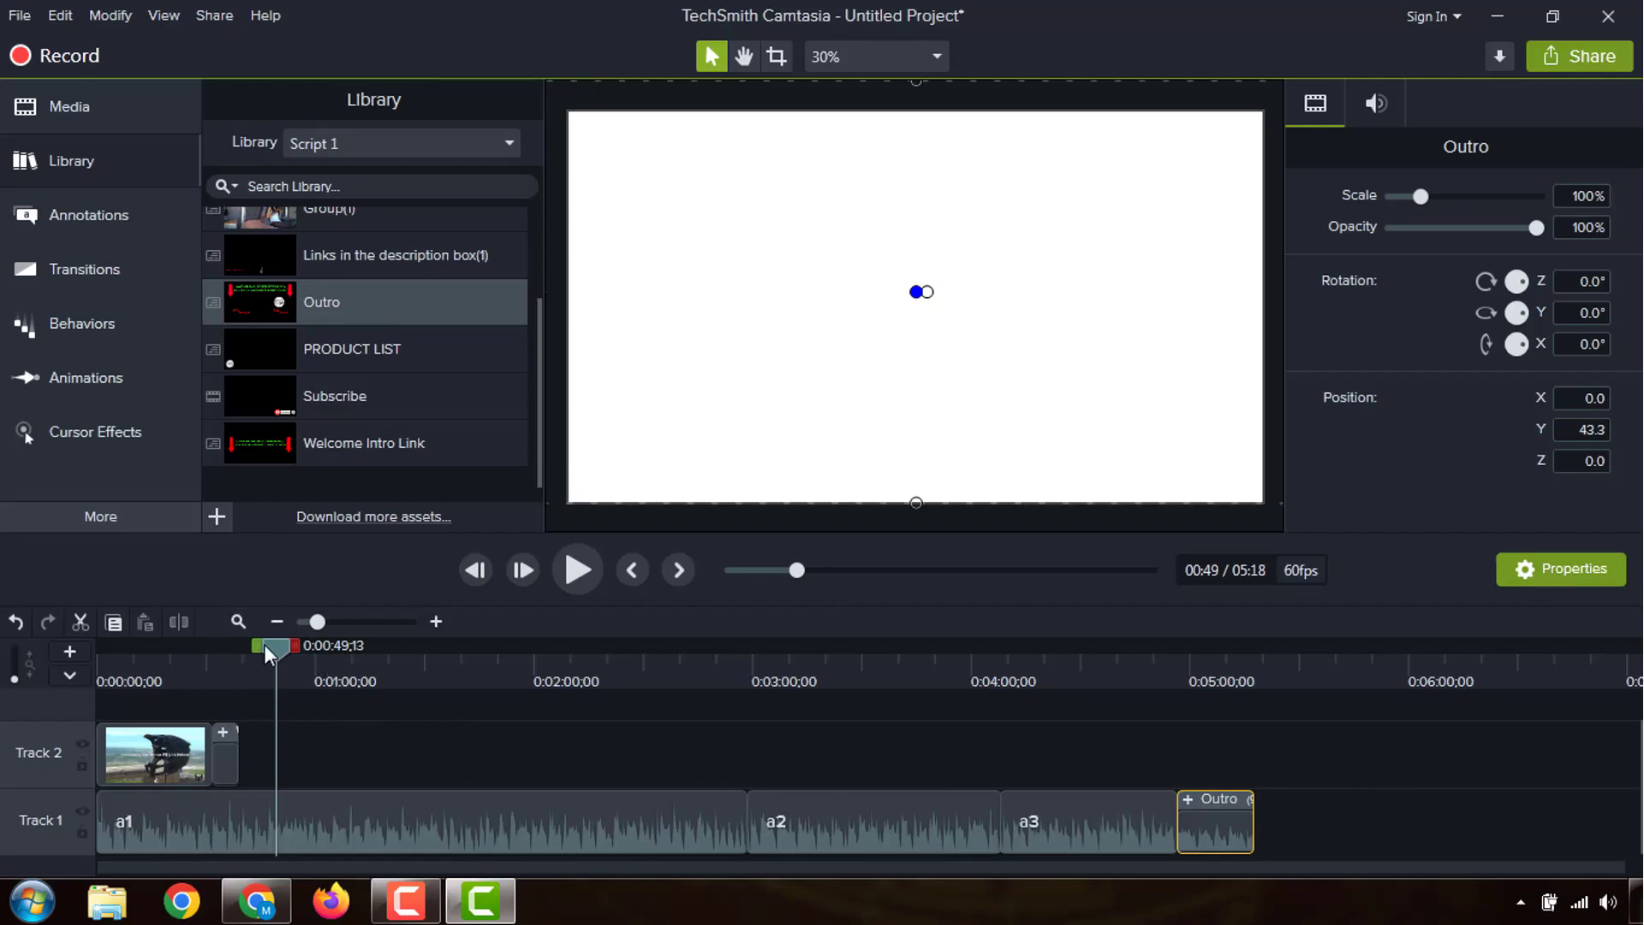
Step: Add the PRODUCT LIST asset to Track 2 at about 0:00:47 and ungroup it
drag(264, 649, 275, 753)
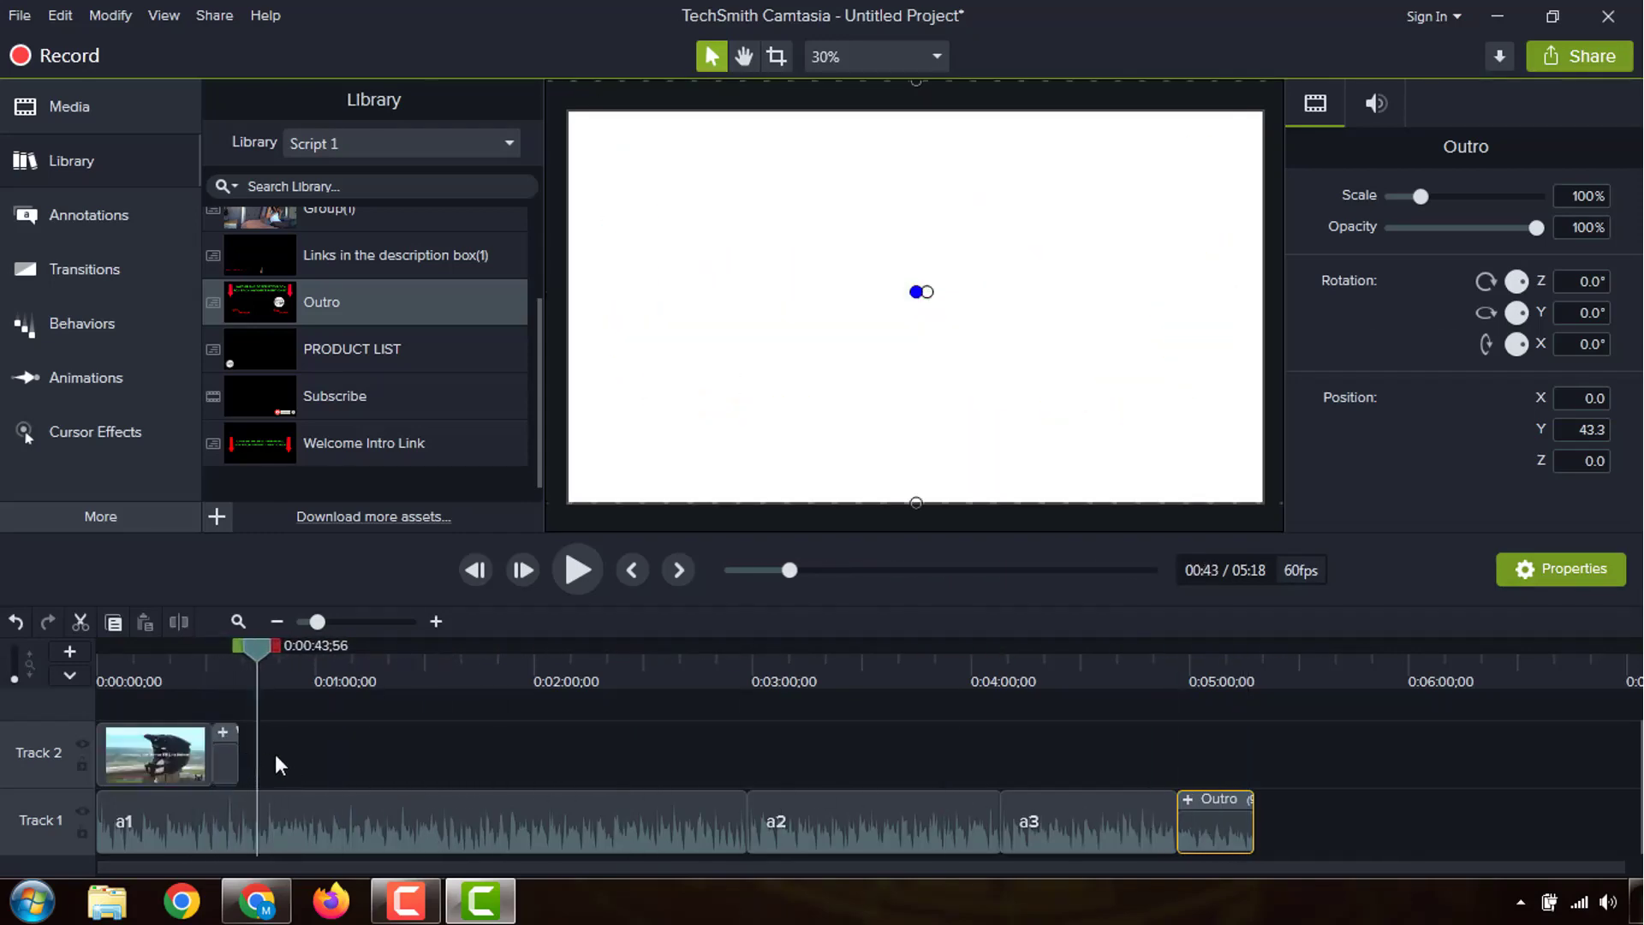
click(275, 753)
scroll(404, 395, up, 2)
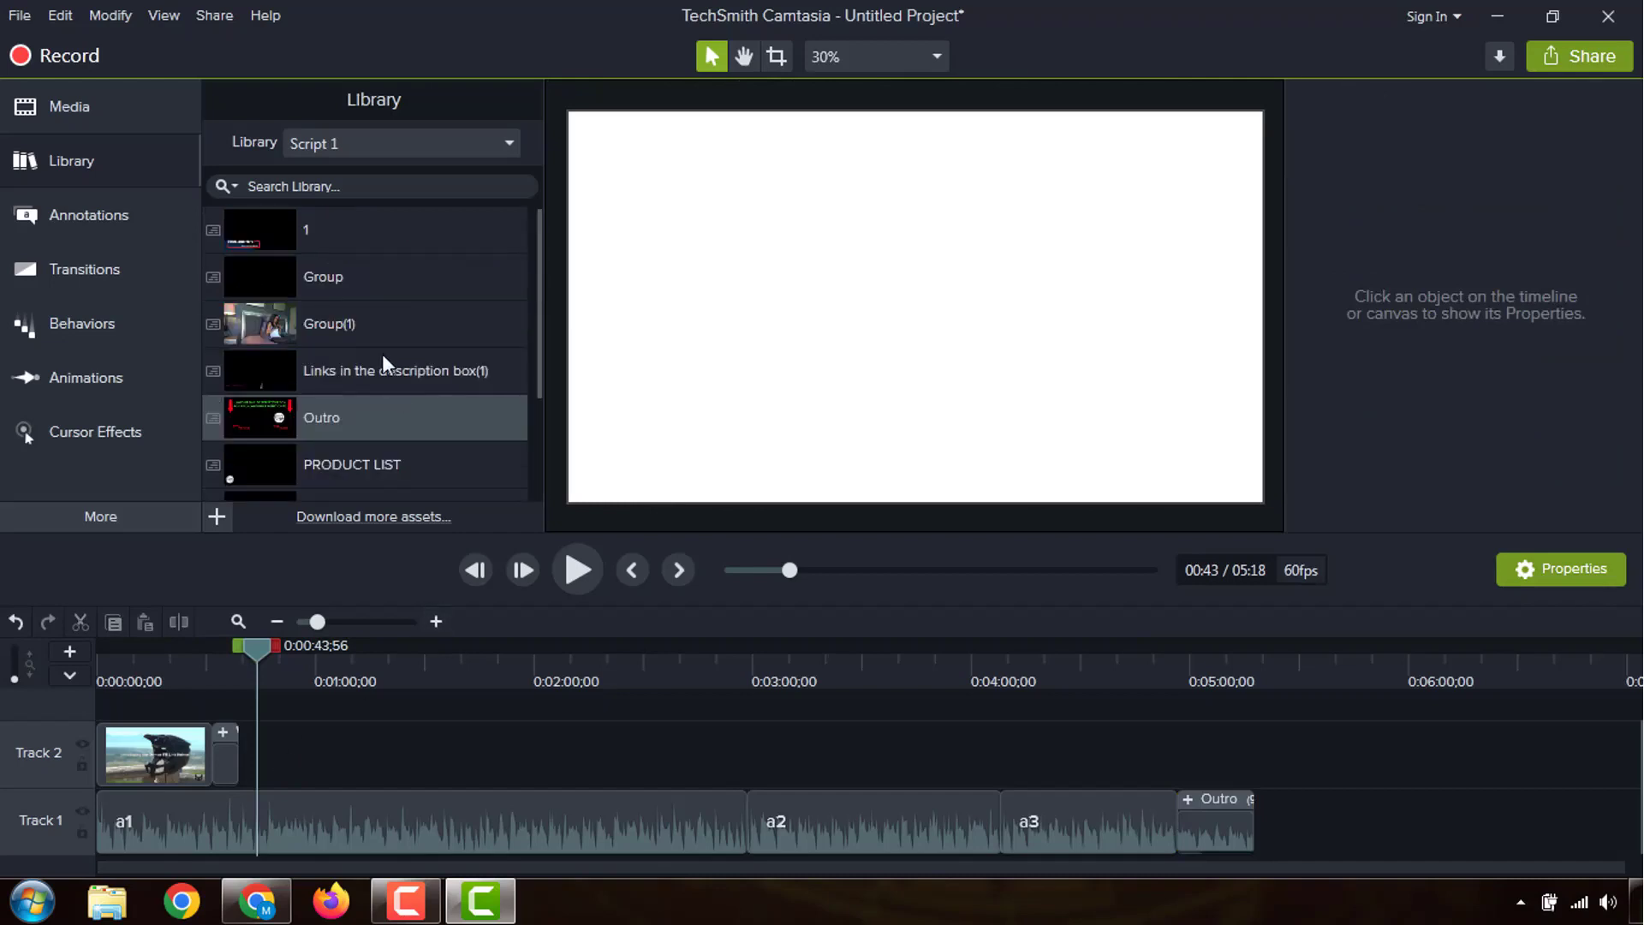
scroll(382, 353, down, 2)
drag(343, 348, 269, 771)
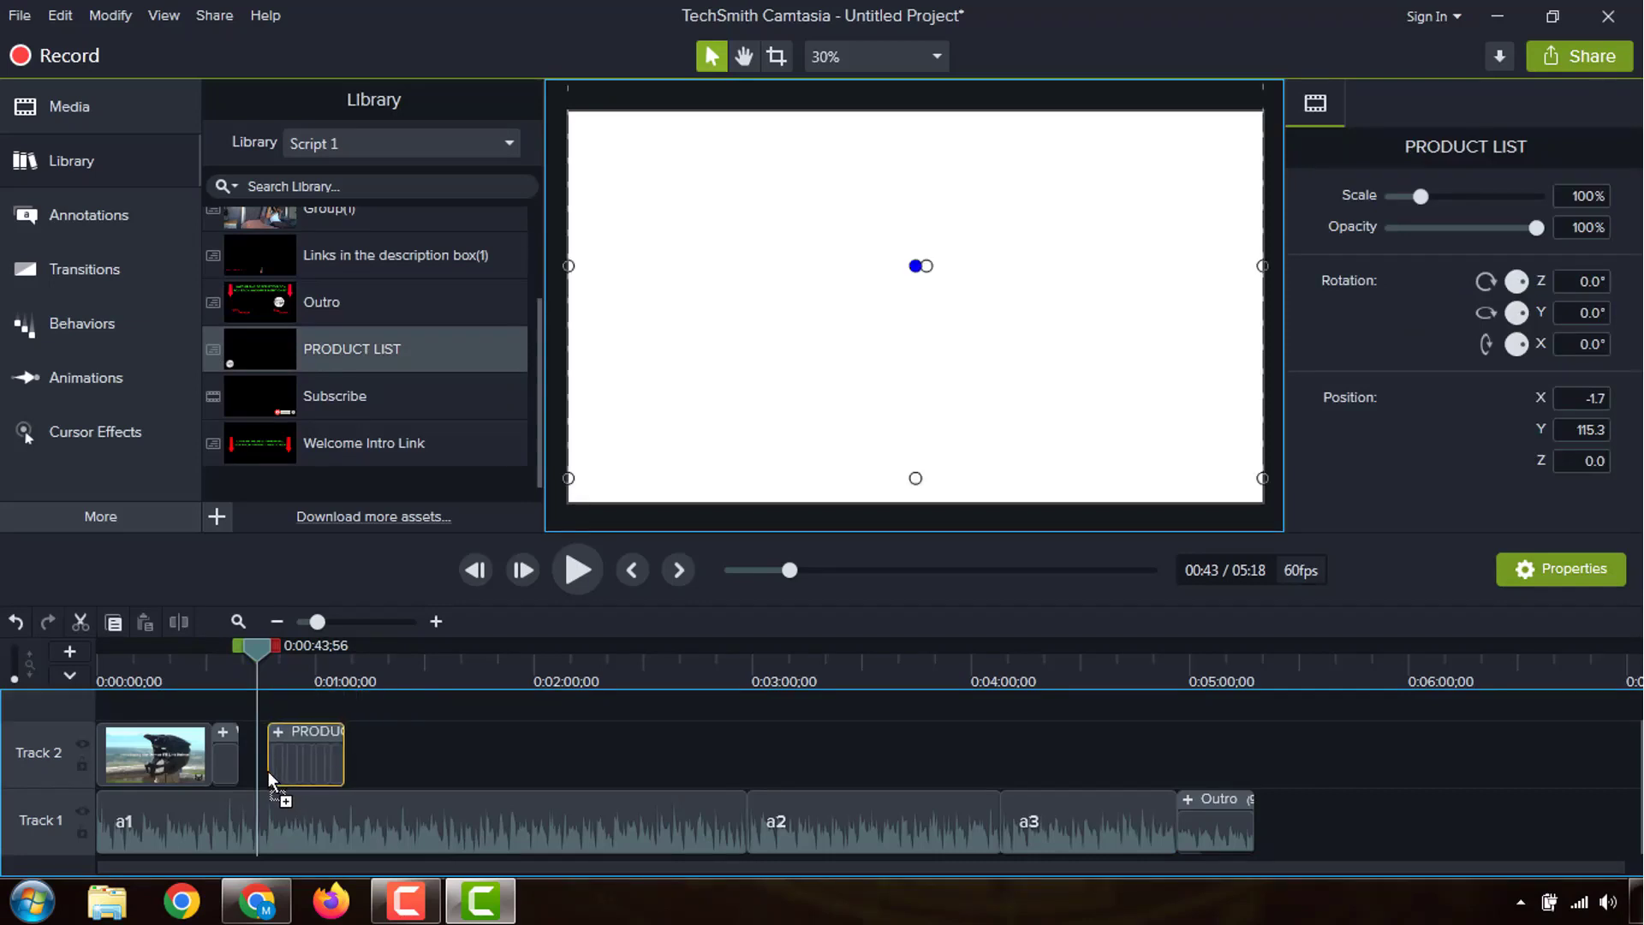
right_click(316, 749)
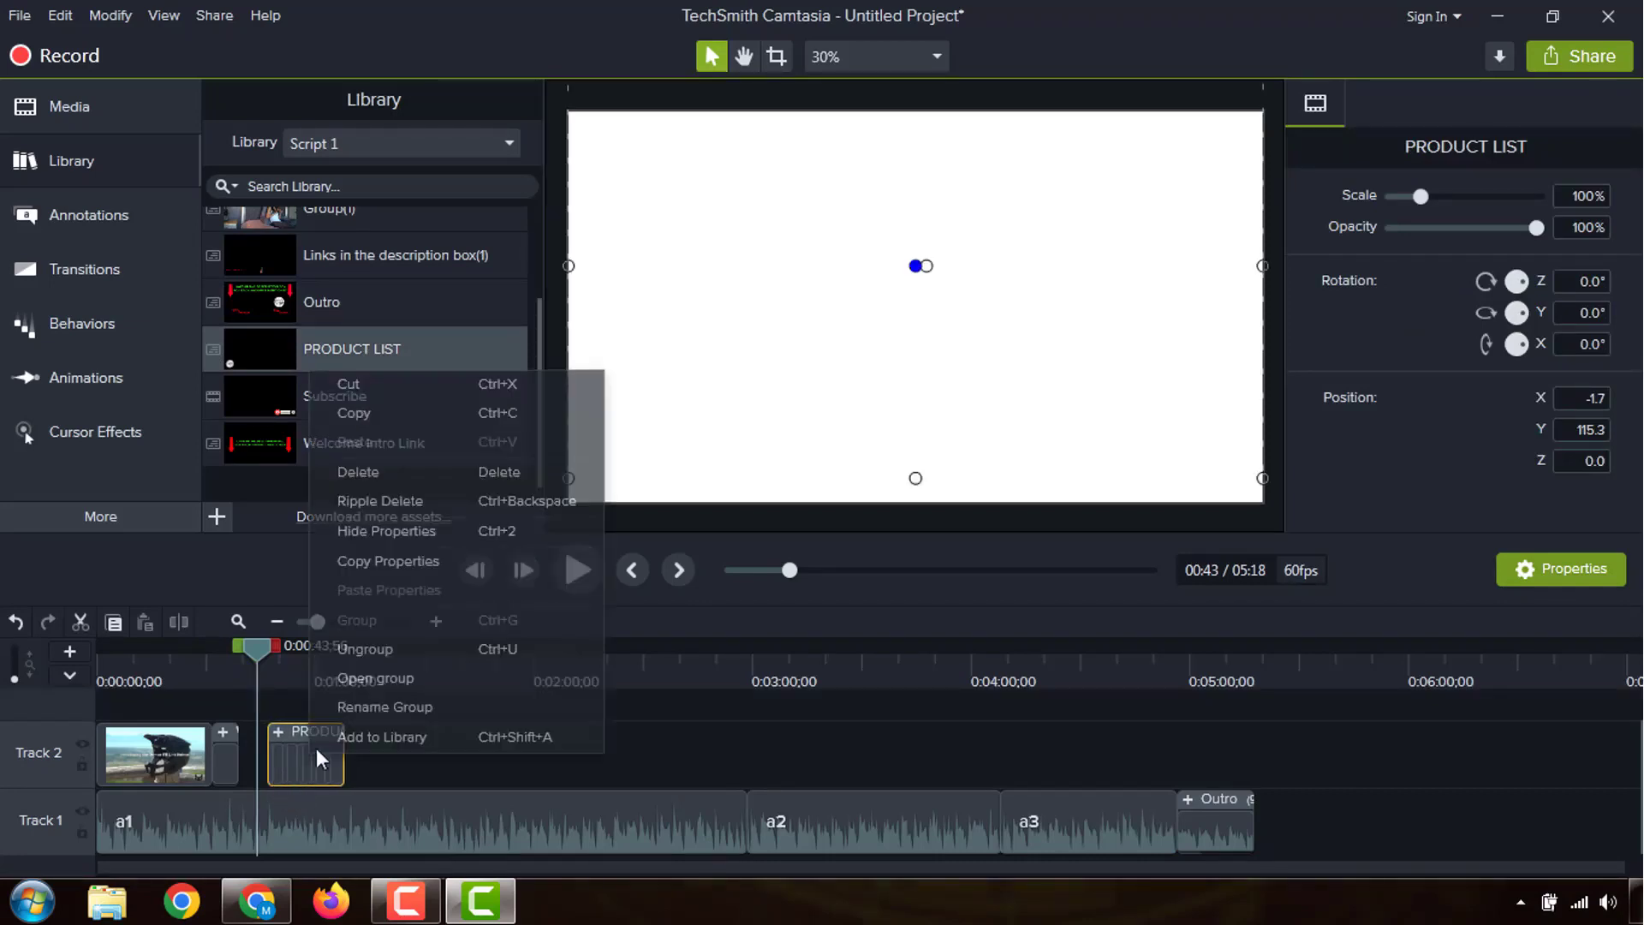
click(377, 647)
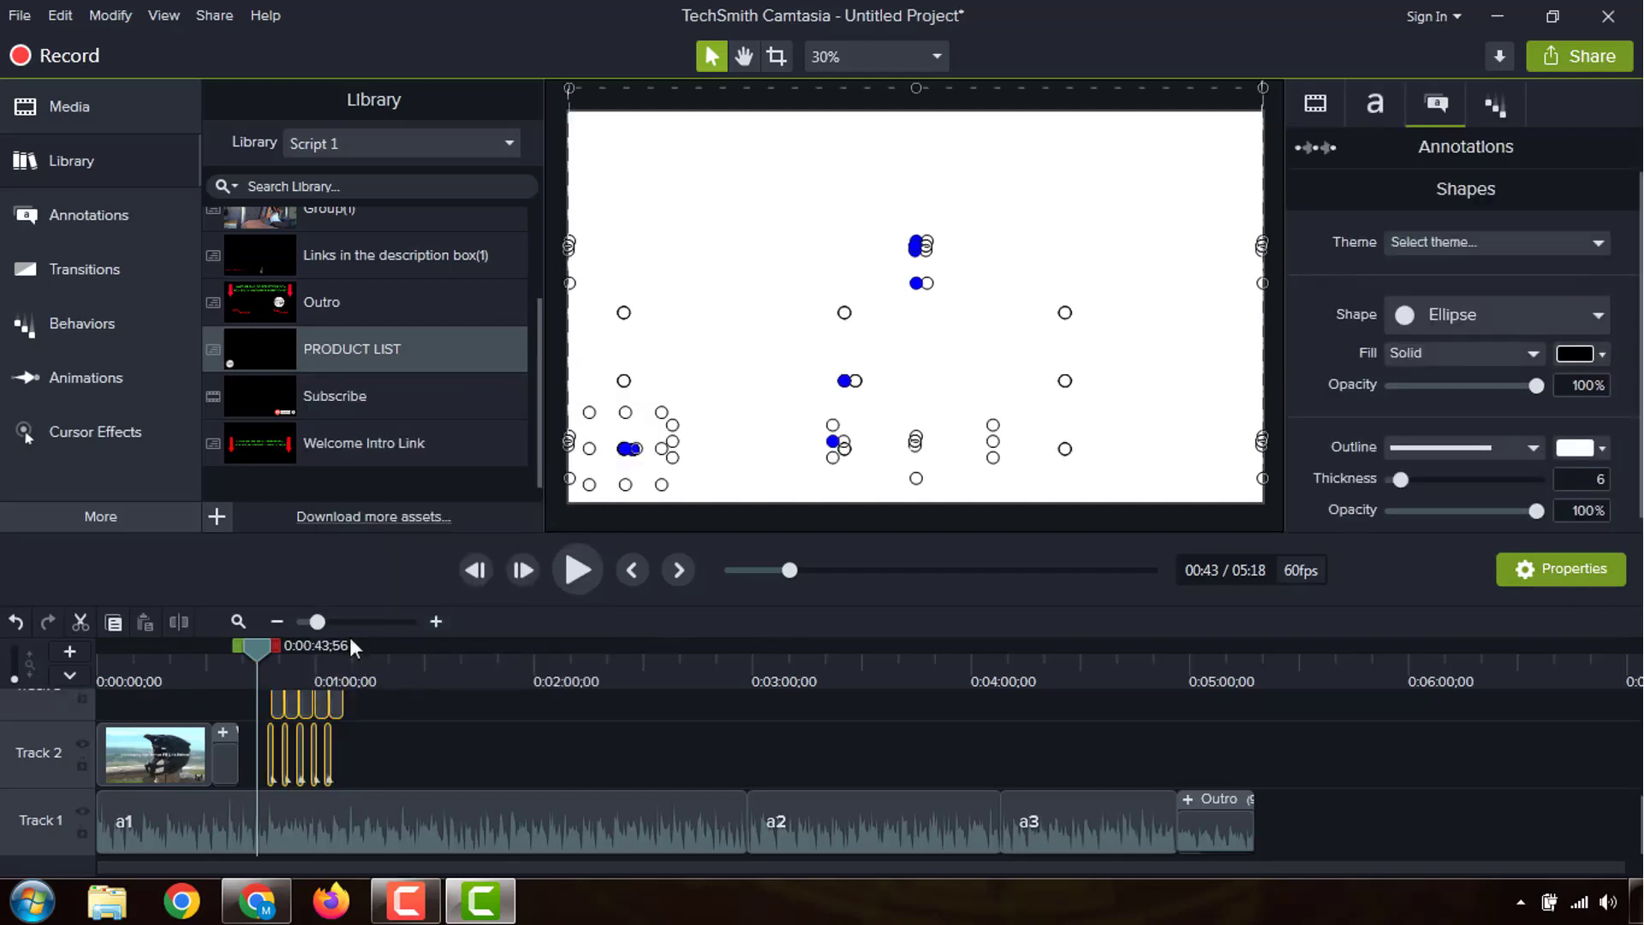
Step: Replace the first product title at about 0:00:49 with "Lixada Kids Bike Helmet Adjustable Detachable Full Face Helmet", copied from the Google Docs script
click(437, 621)
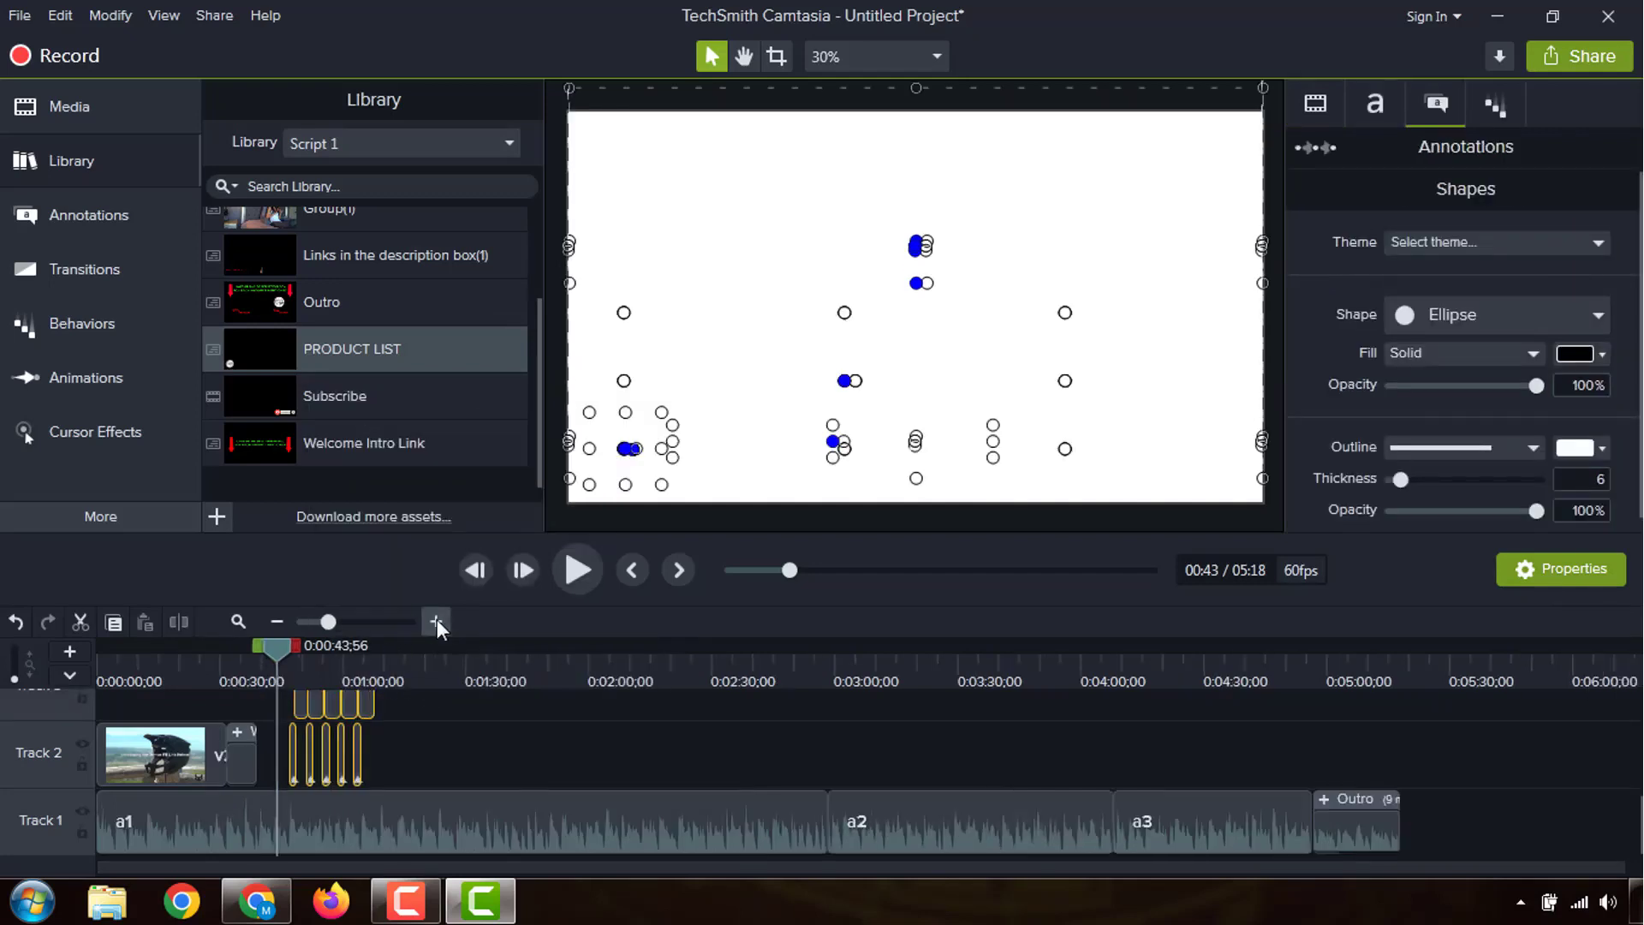
click(436, 621)
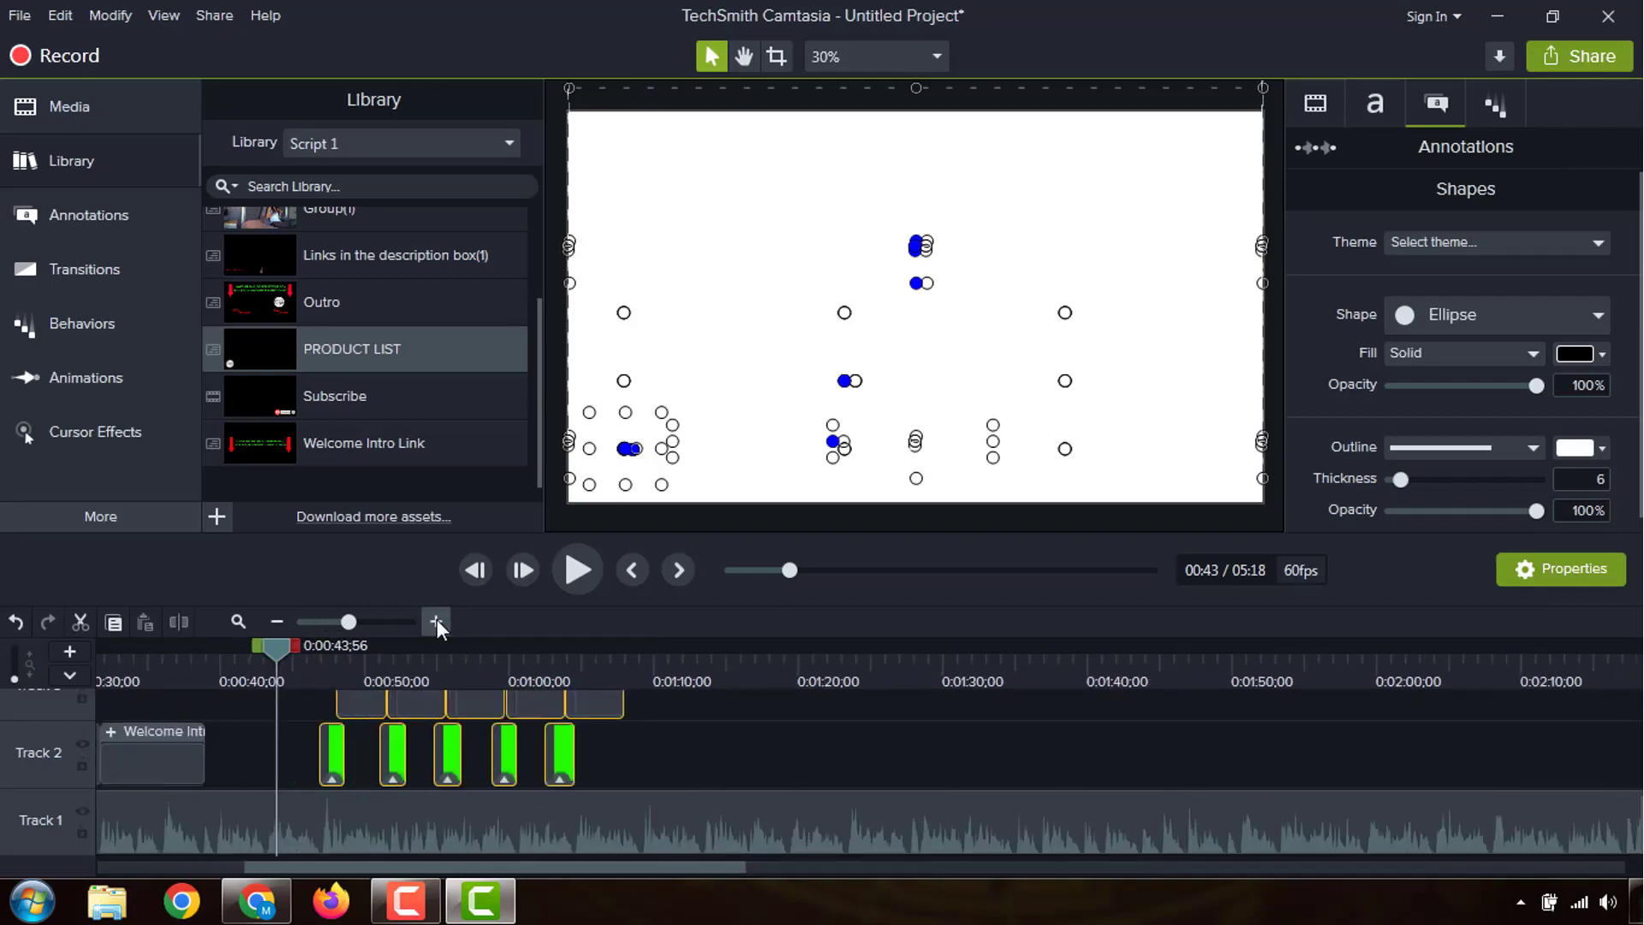
click(437, 621)
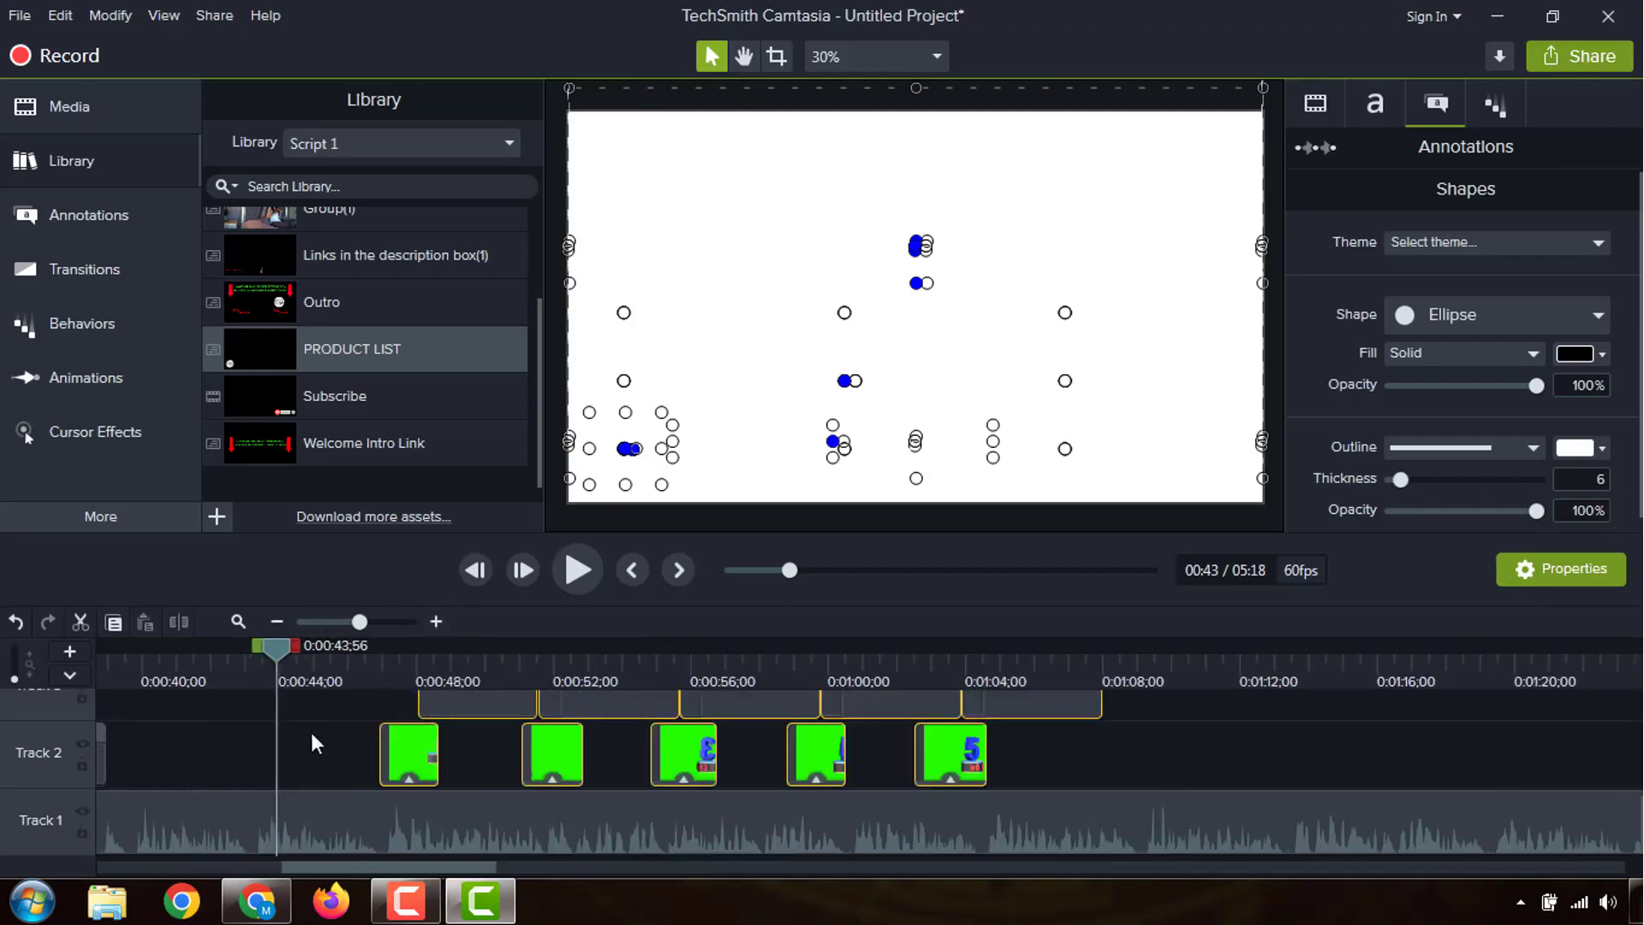
drag(281, 654, 464, 687)
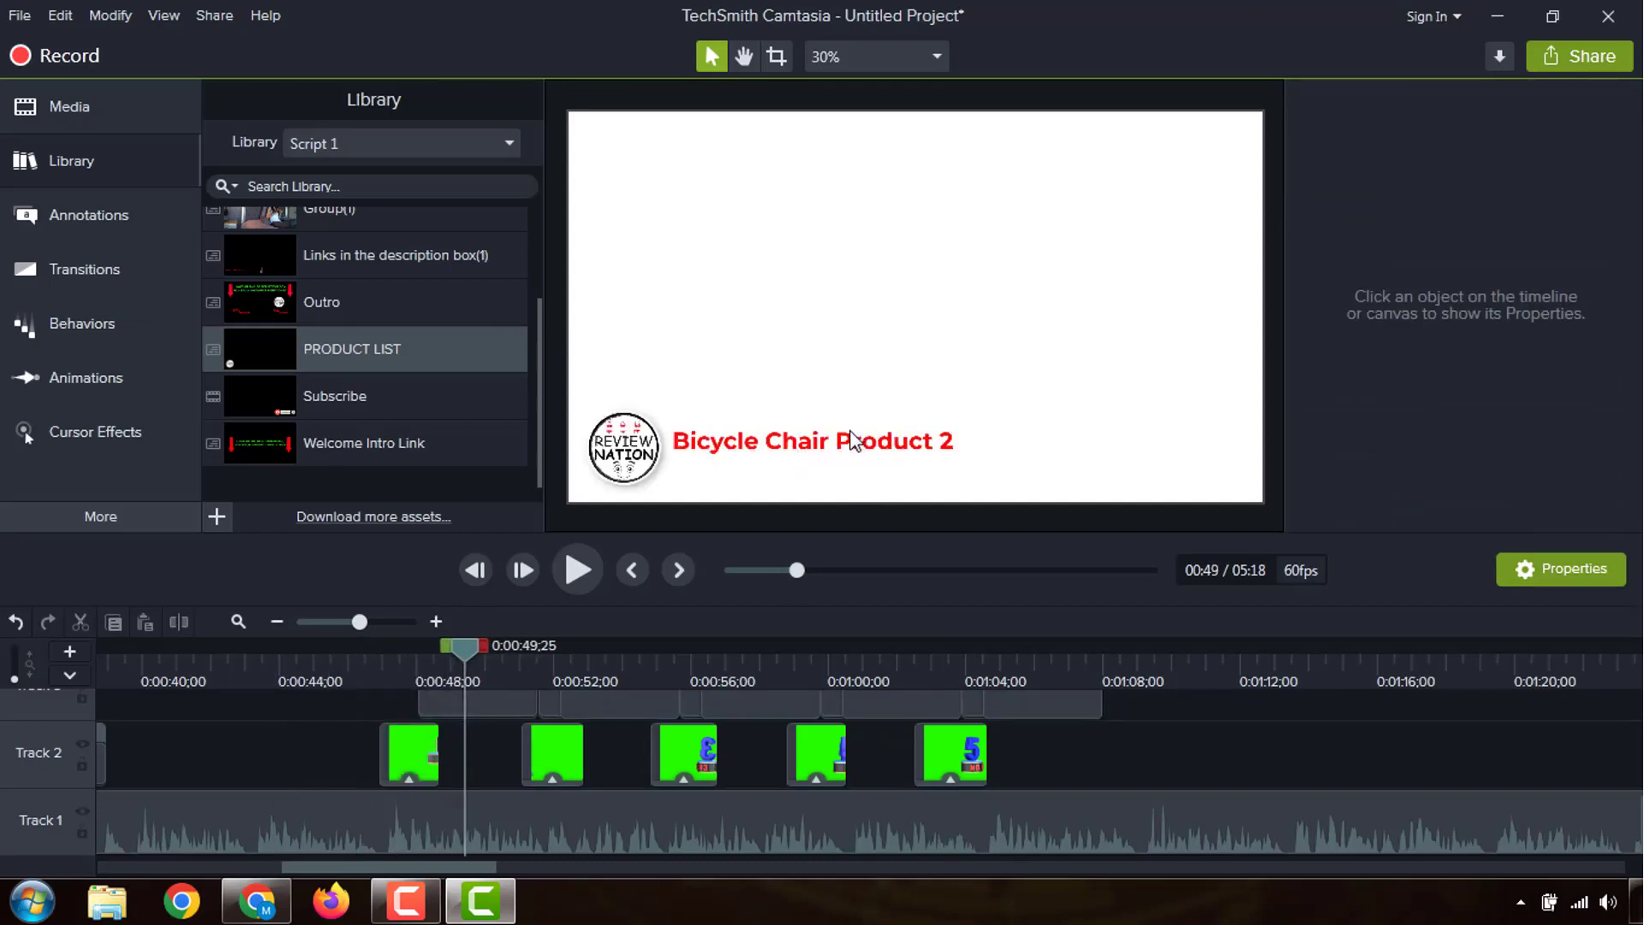
click(256, 900)
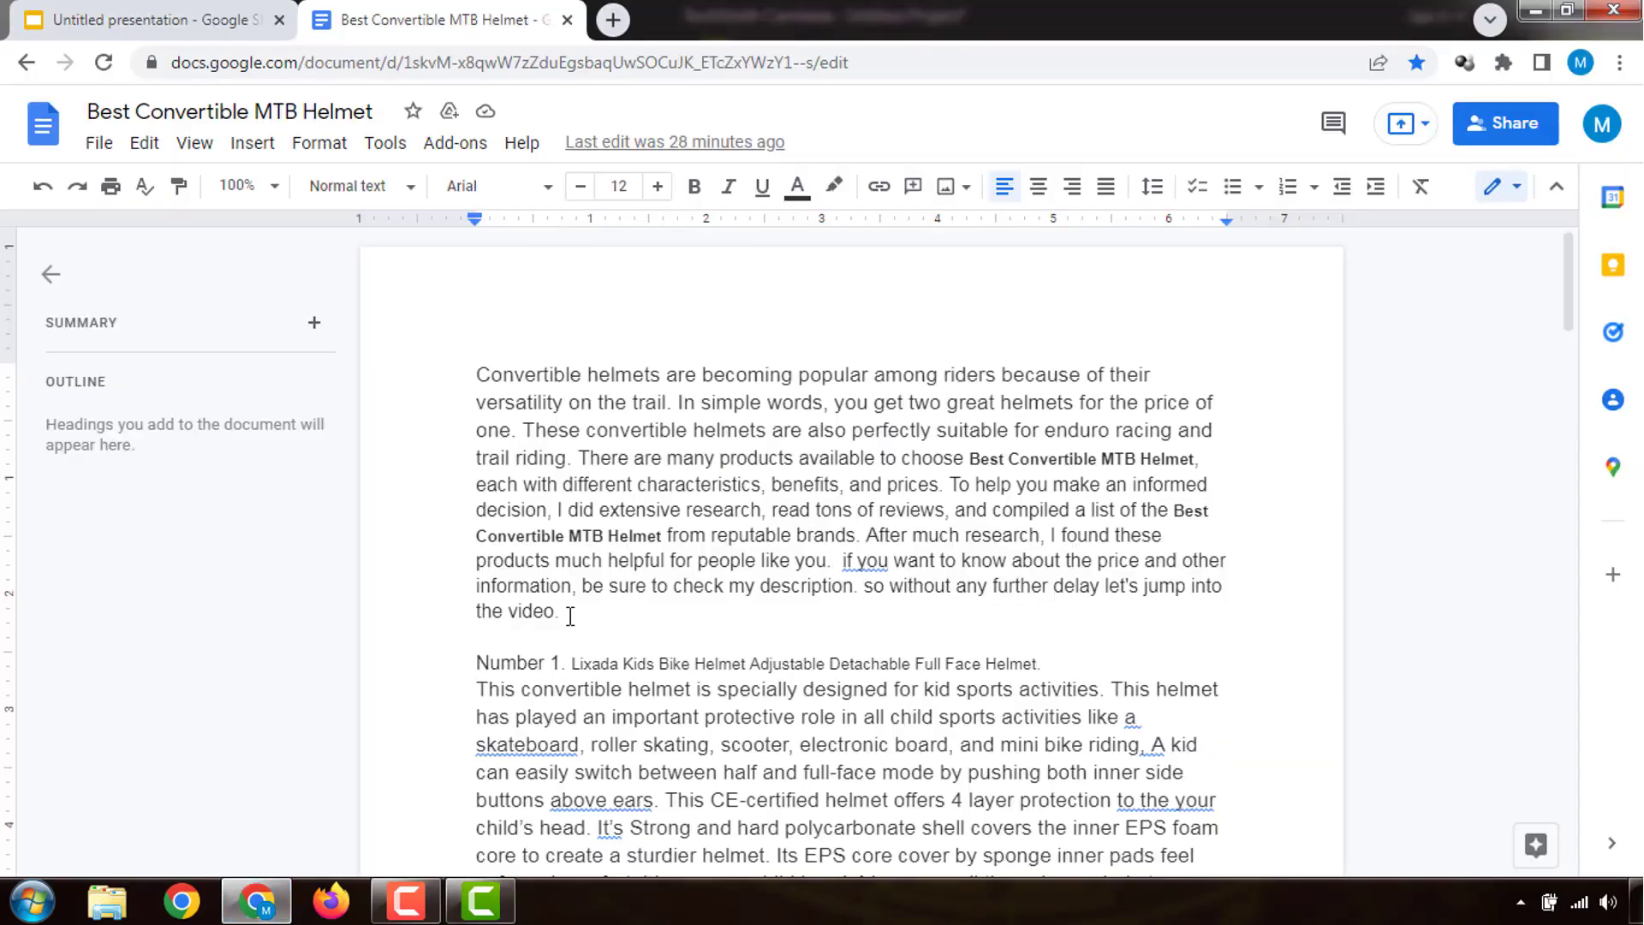
drag(577, 665, 1031, 663)
key(ctrl+c)
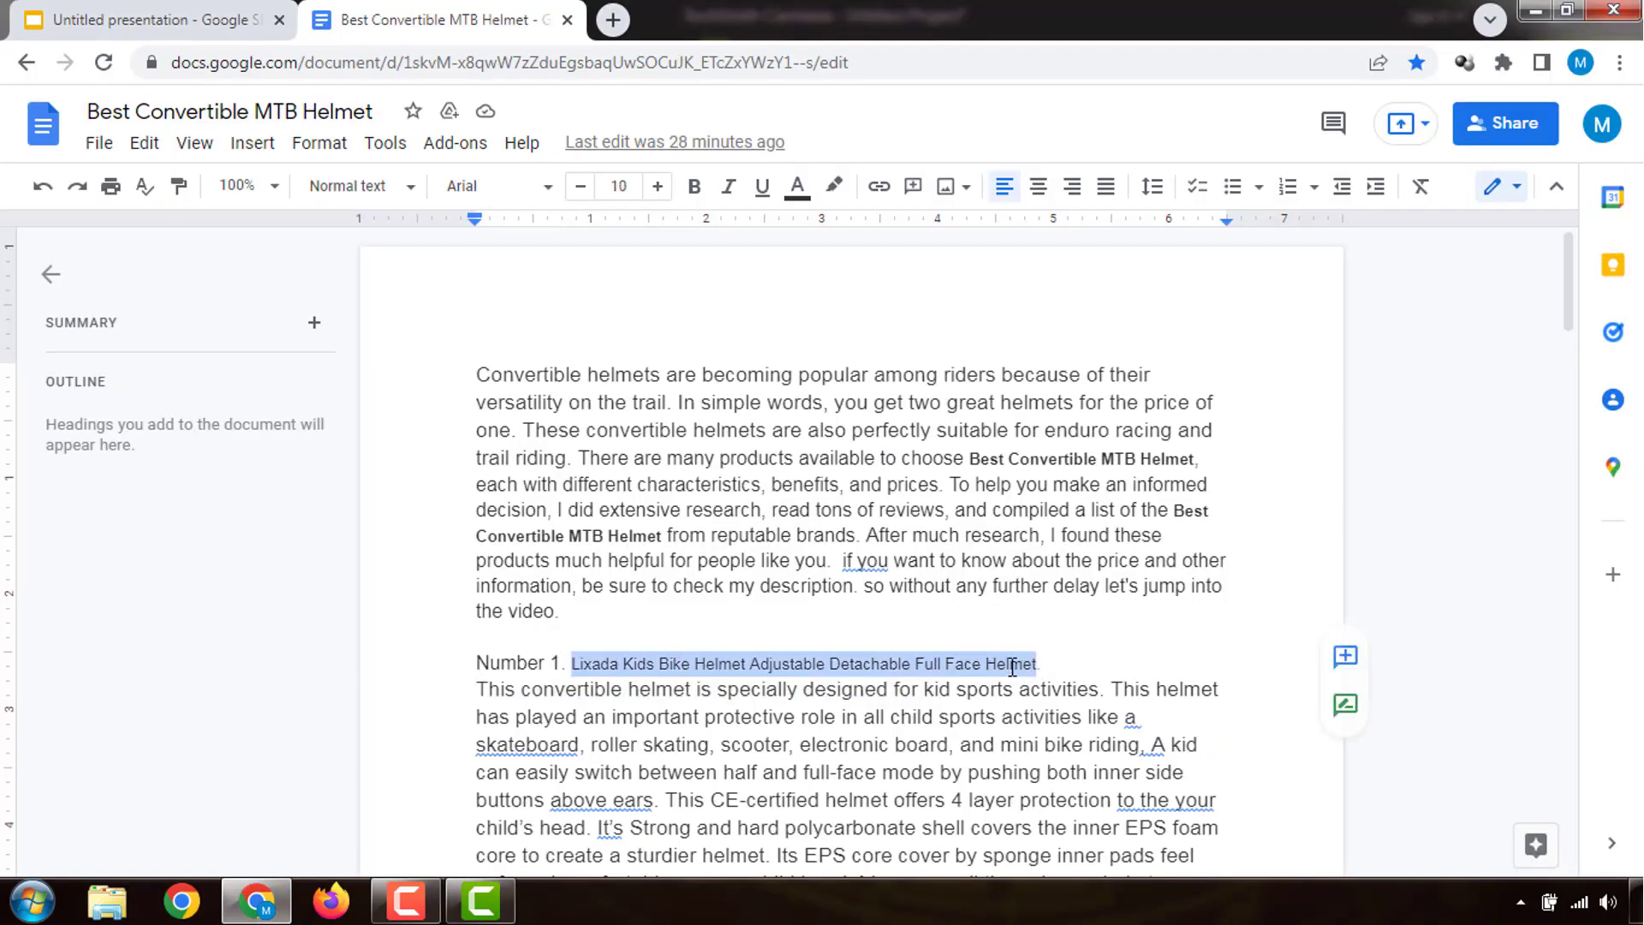
click(484, 899)
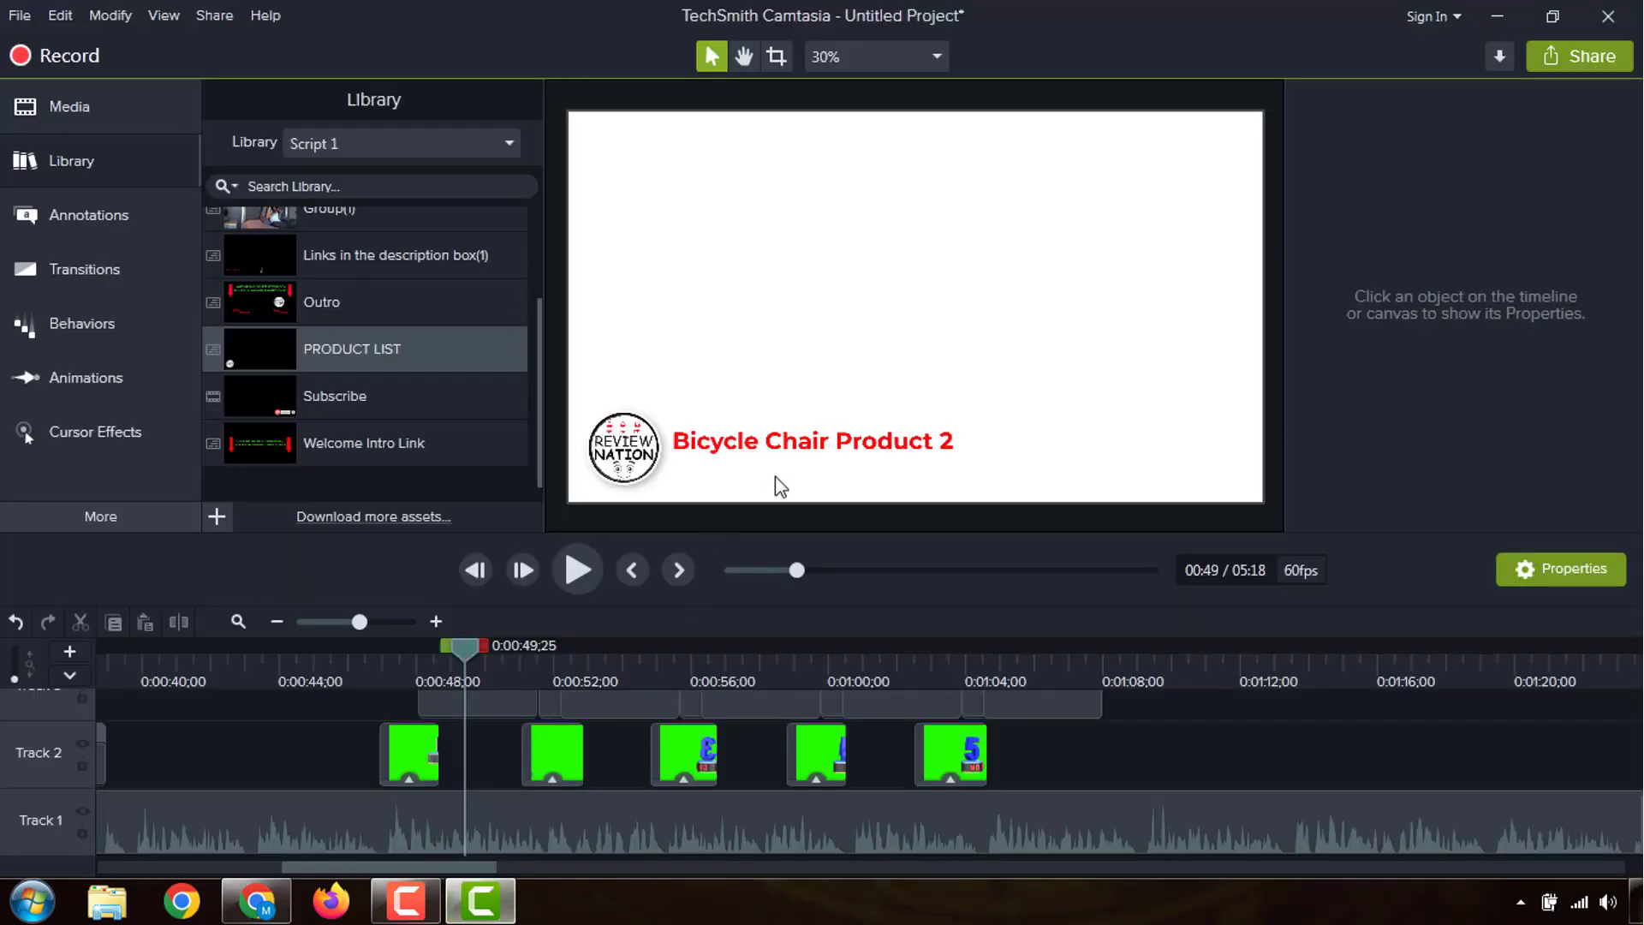
click(786, 456)
key(ctrl+v)
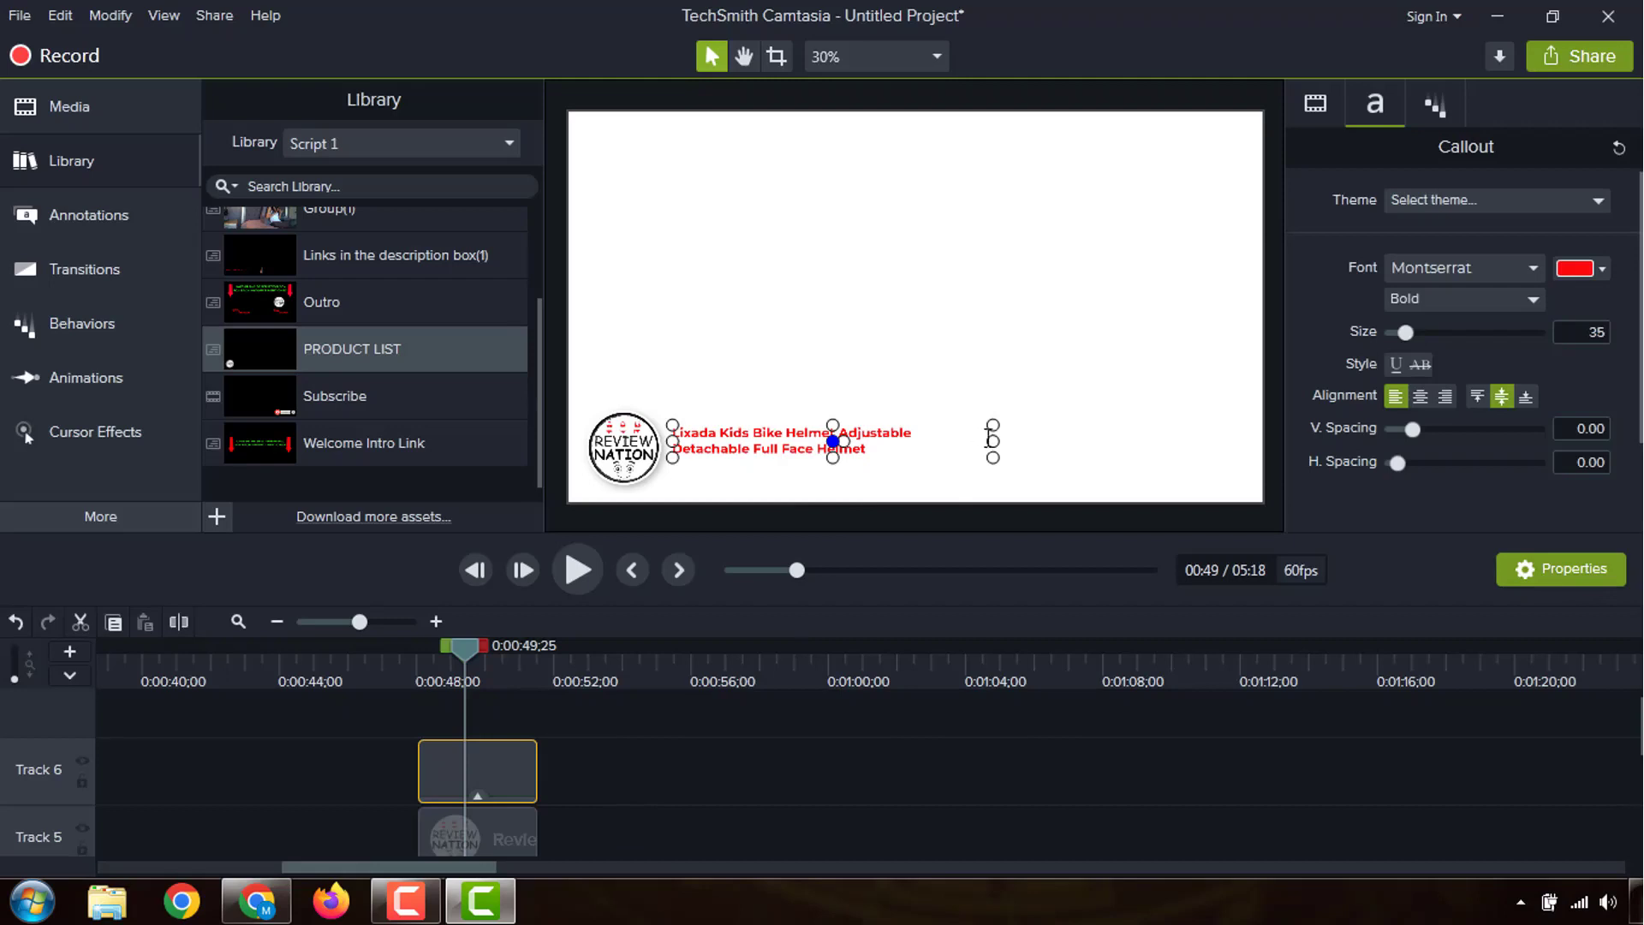
Step: Narrow the first product title's text box from its outer edge to fit the two-line helmet name
drag(991, 440, 932, 440)
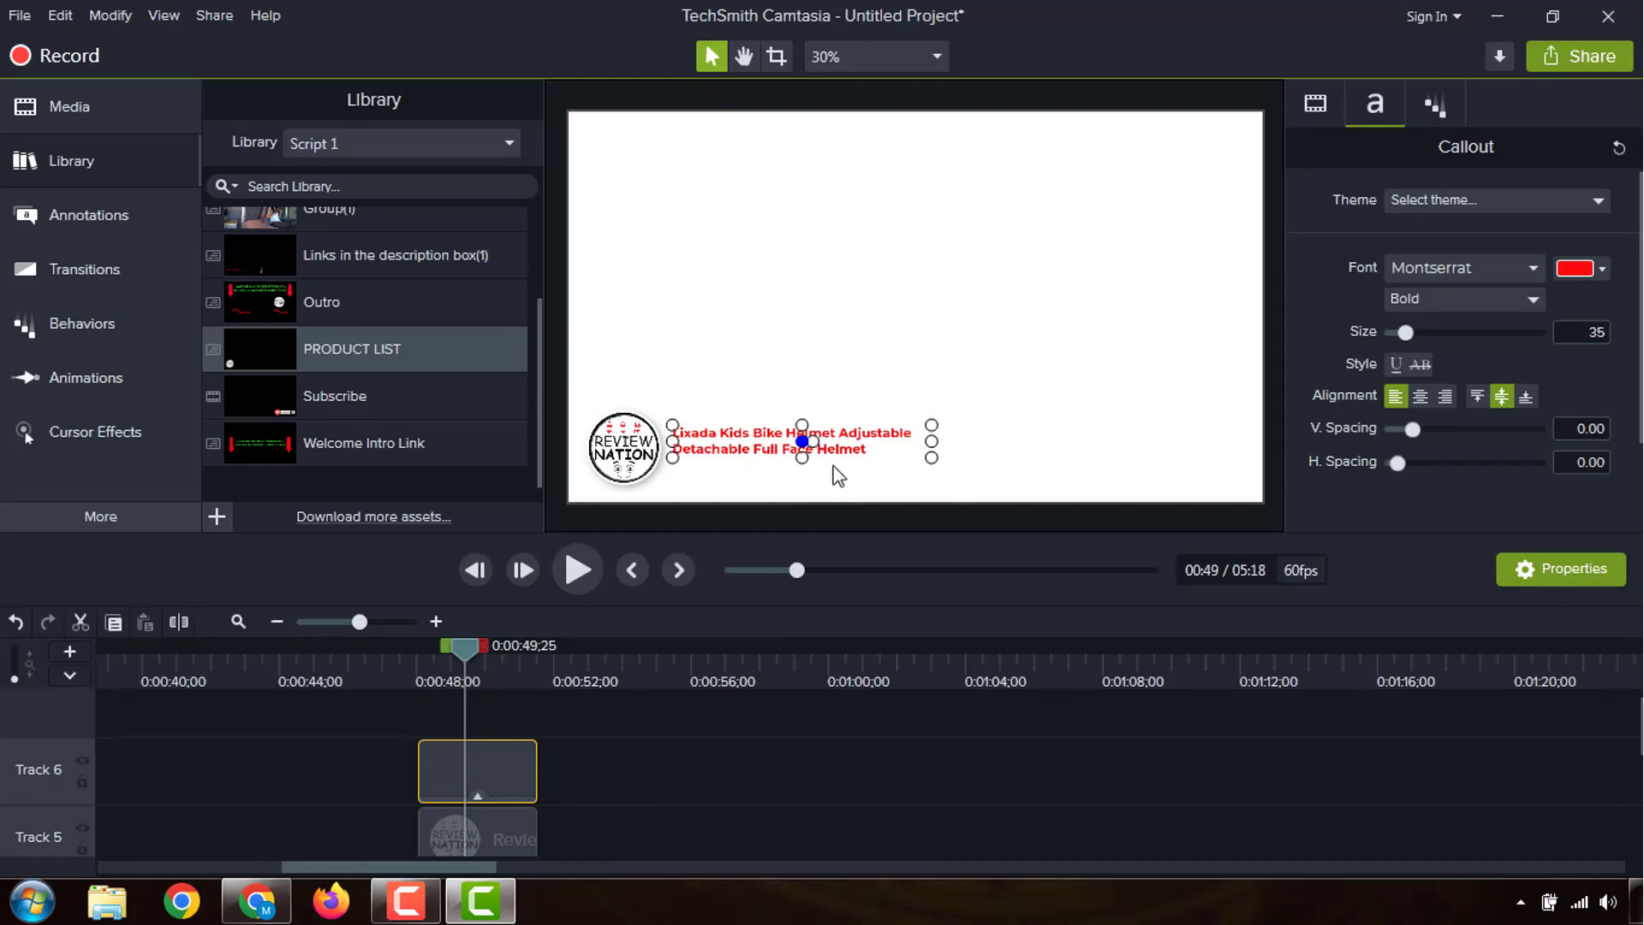
drag(833, 445, 833, 445)
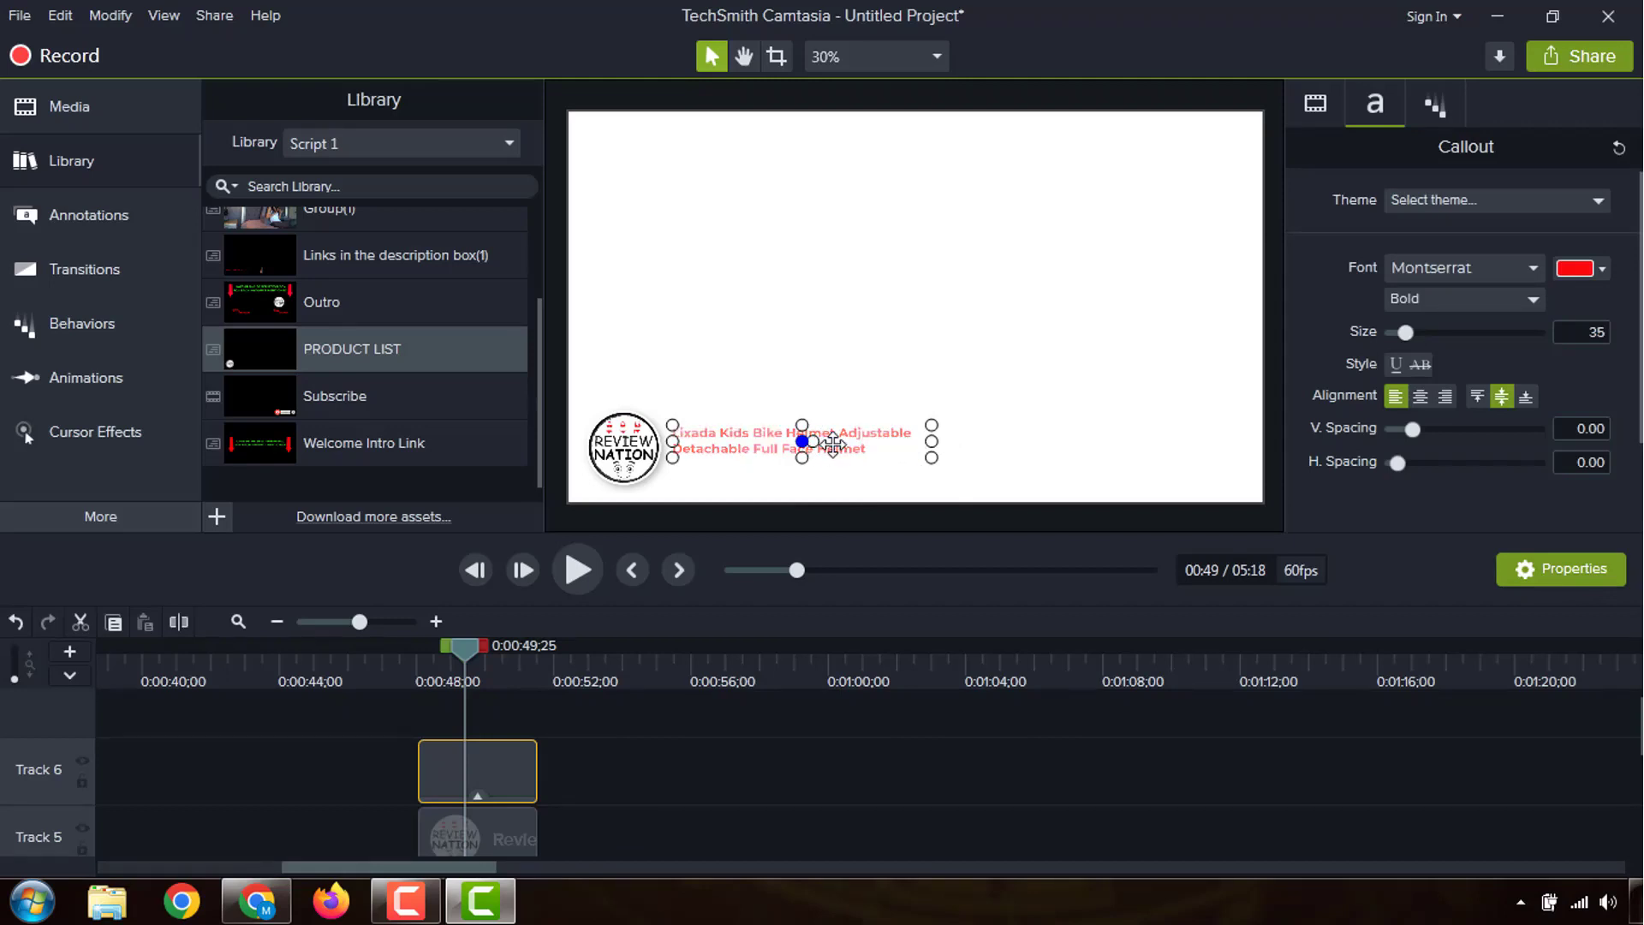
click(706, 799)
Step: Replace the second product title at about 0:00:53 with "Demon United FR Link System Mountain Bike Helmet", copied from the Google Docs script
scroll(659, 783, down, 1)
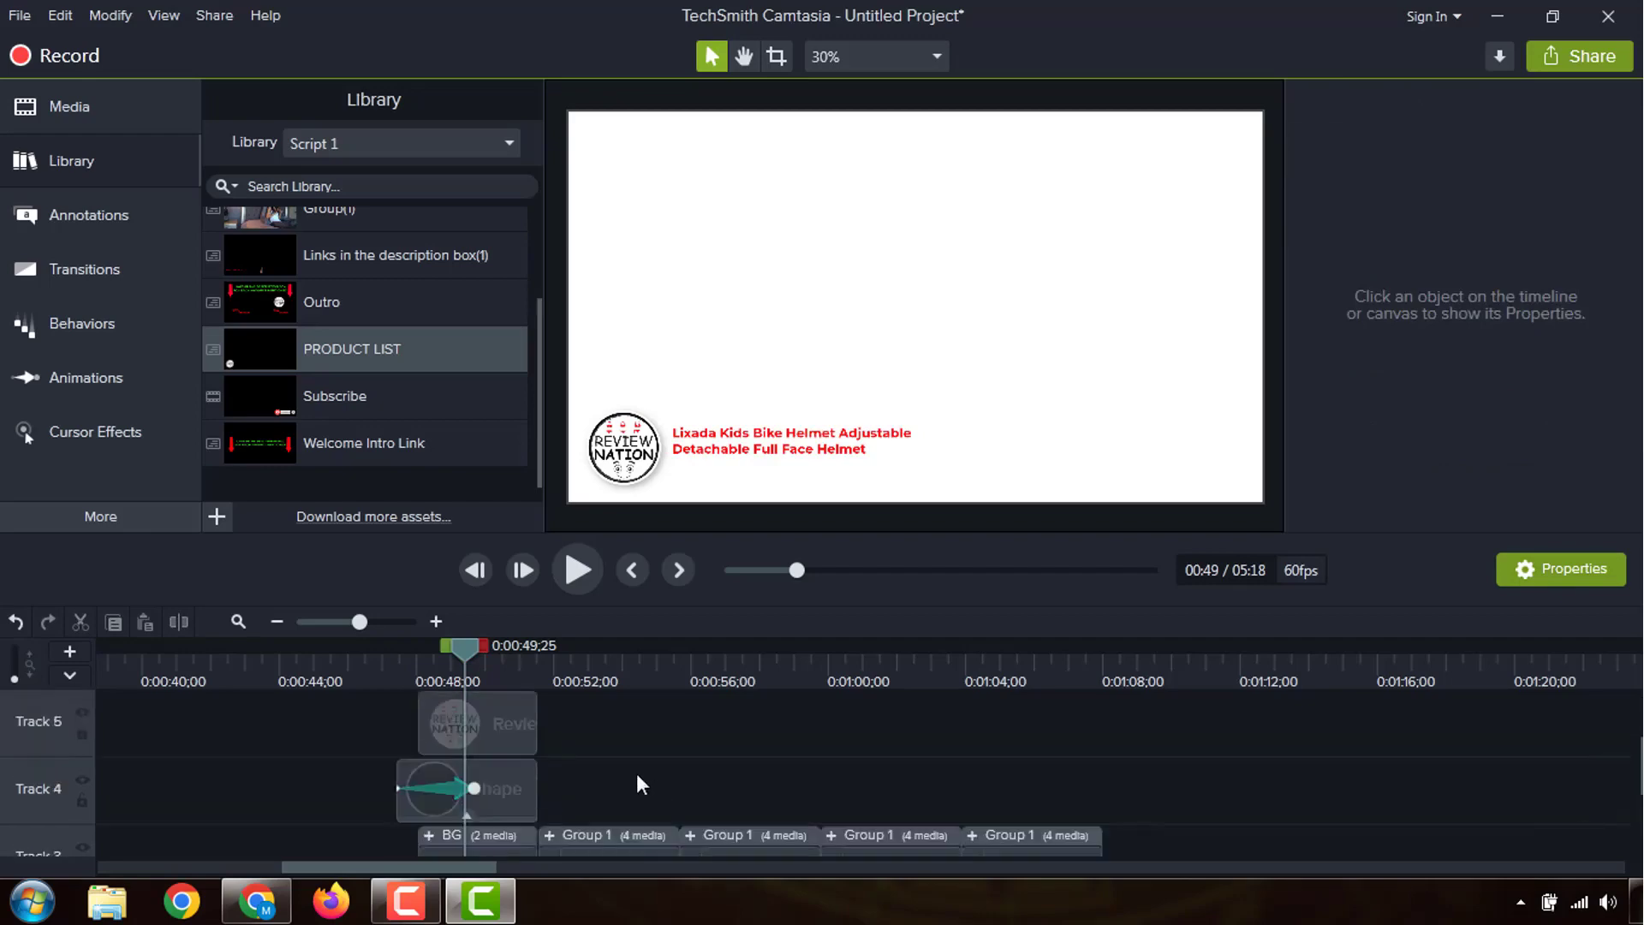
drag(476, 655, 615, 733)
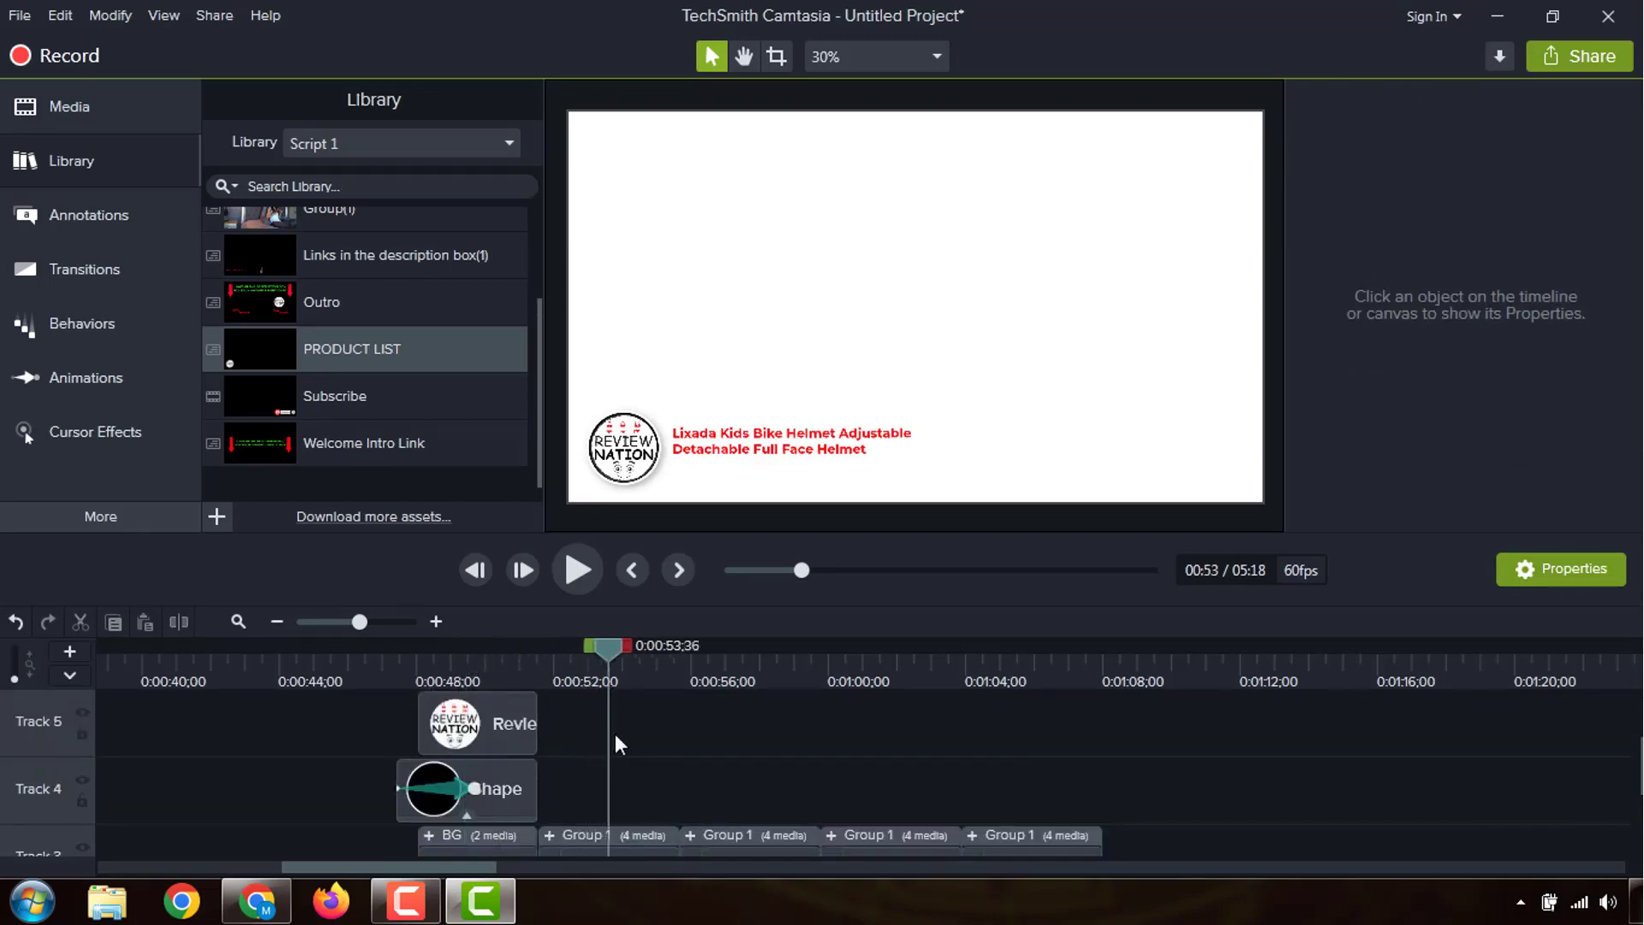
scroll(601, 825, down, 1)
click(618, 804)
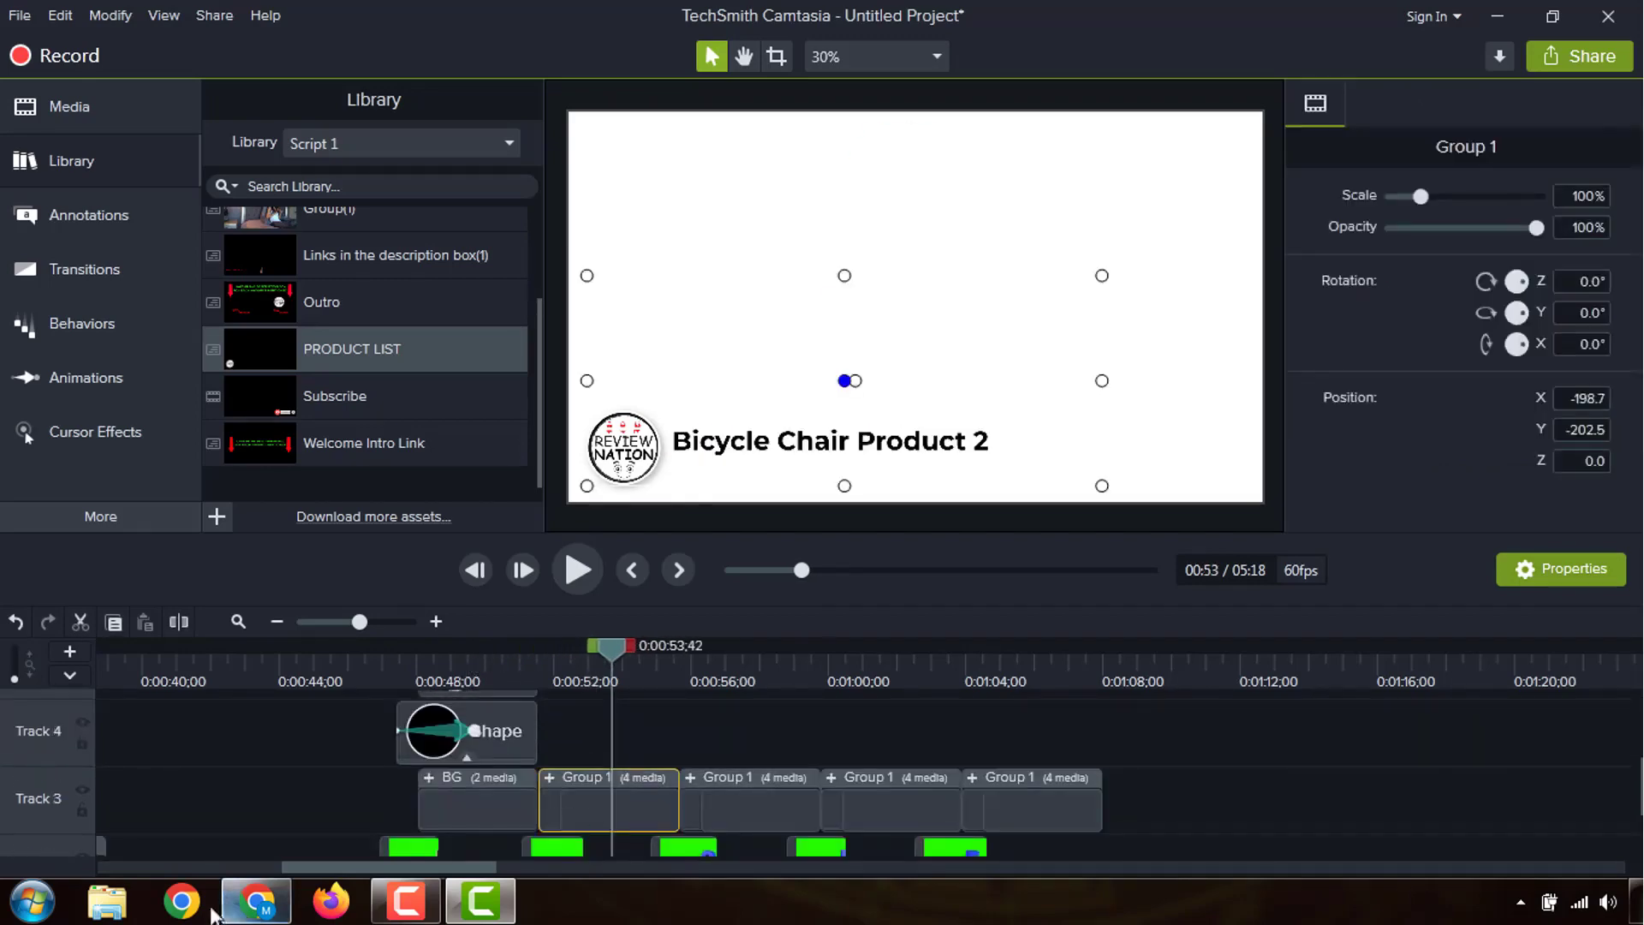
click(256, 900)
scroll(597, 675, down, 9)
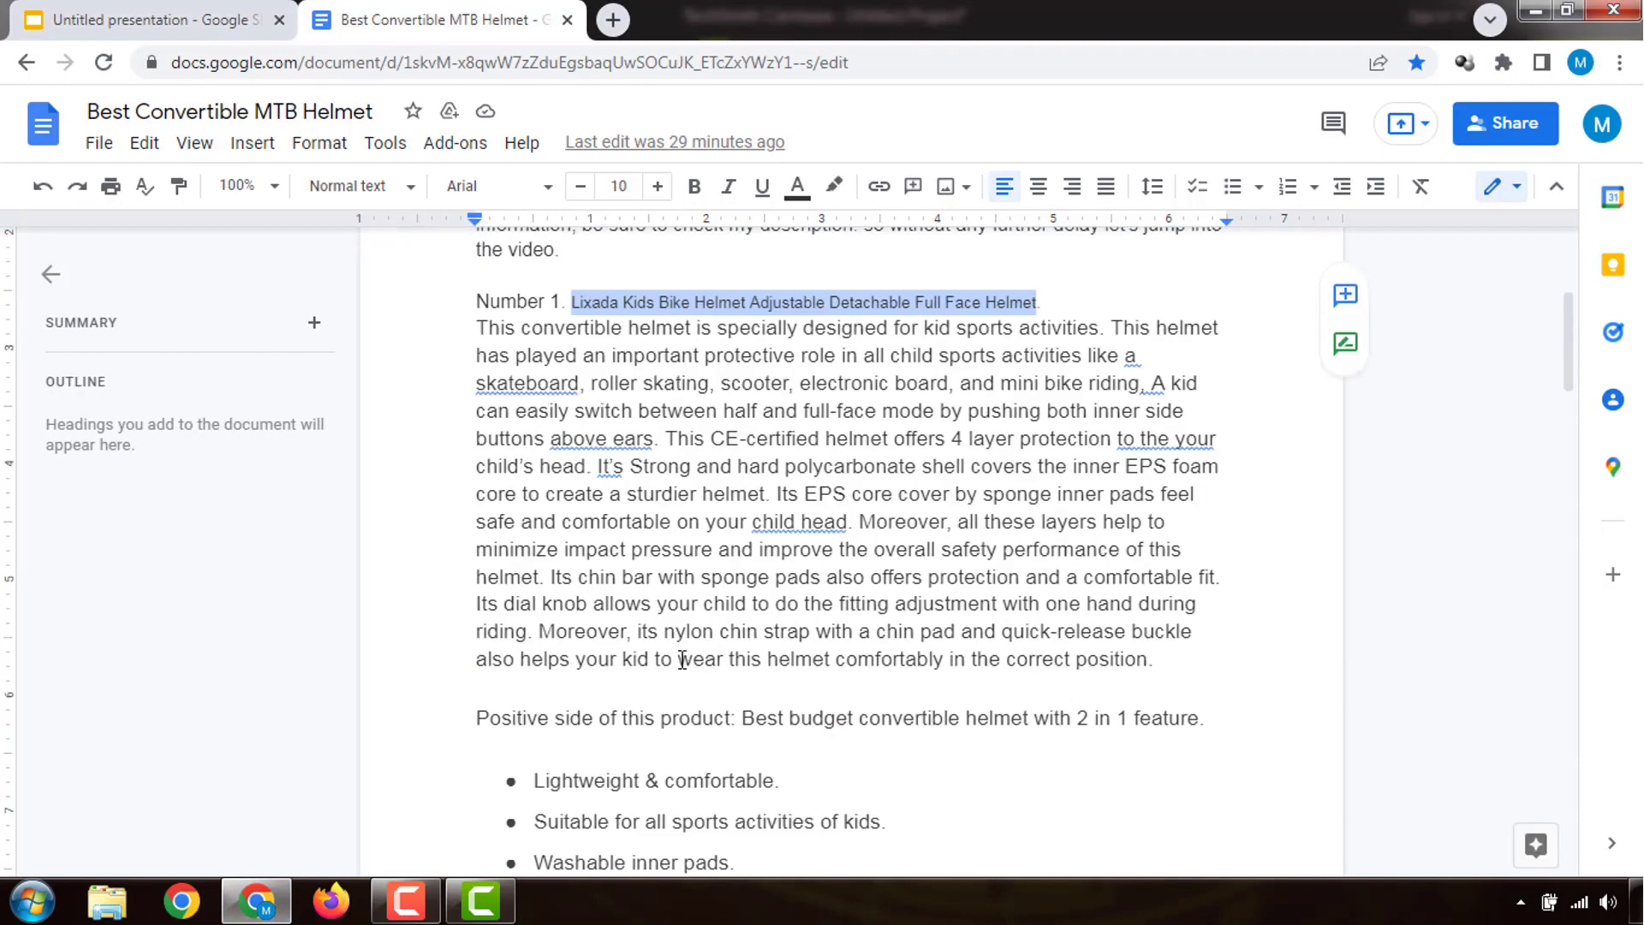
scroll(597, 675, down, 6)
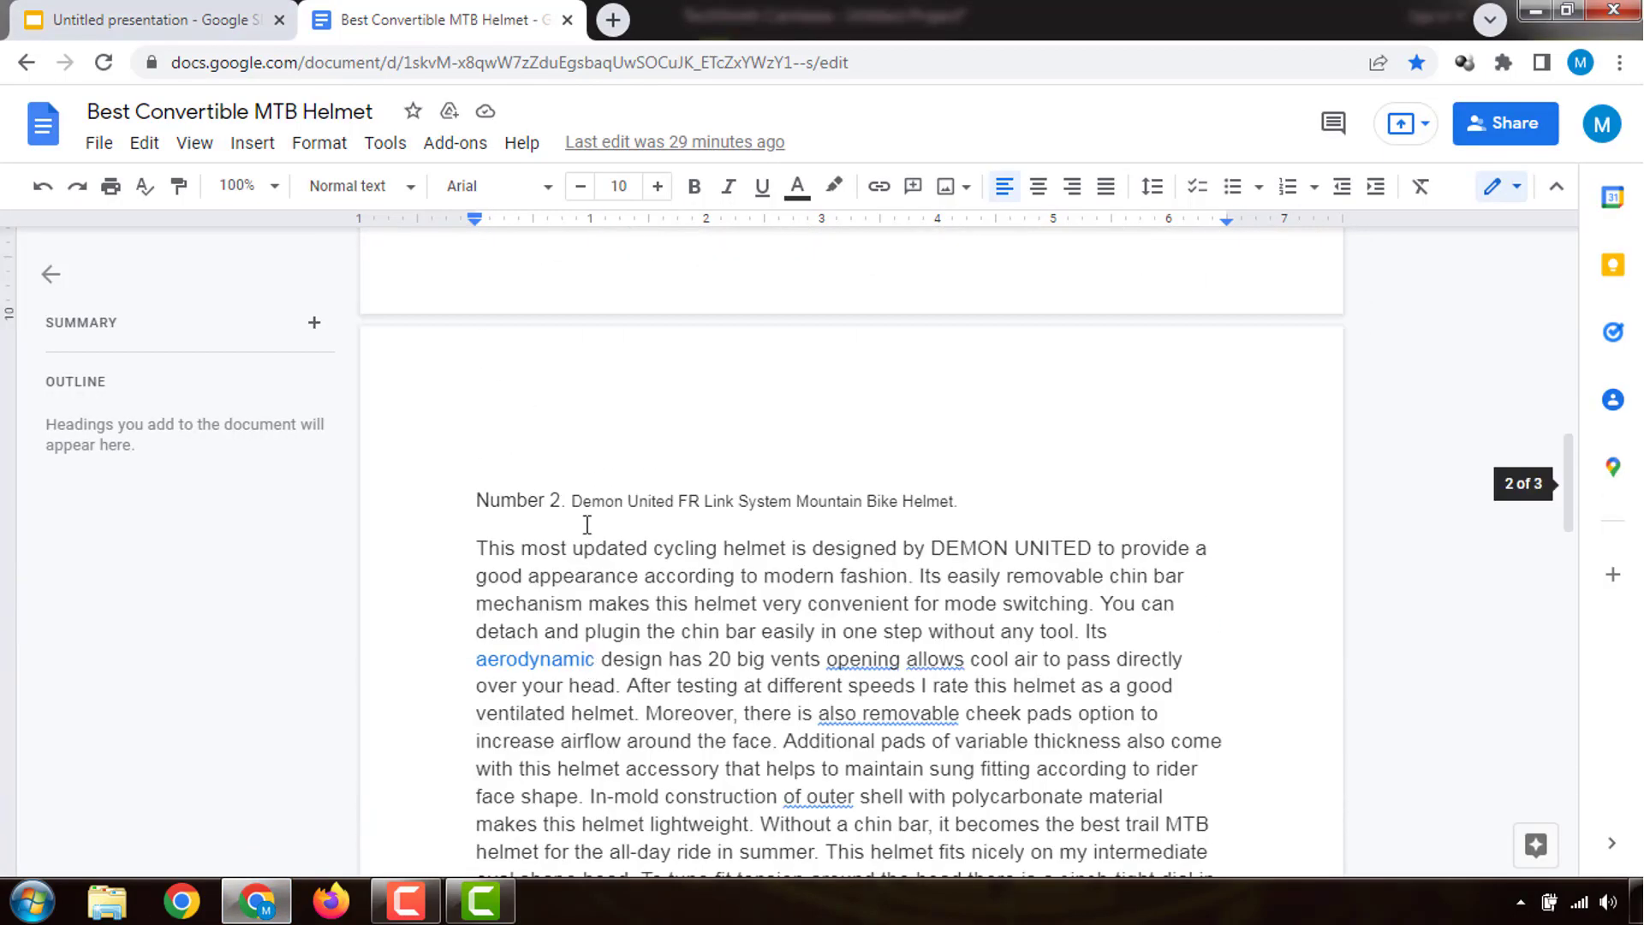
drag(573, 503, 950, 495)
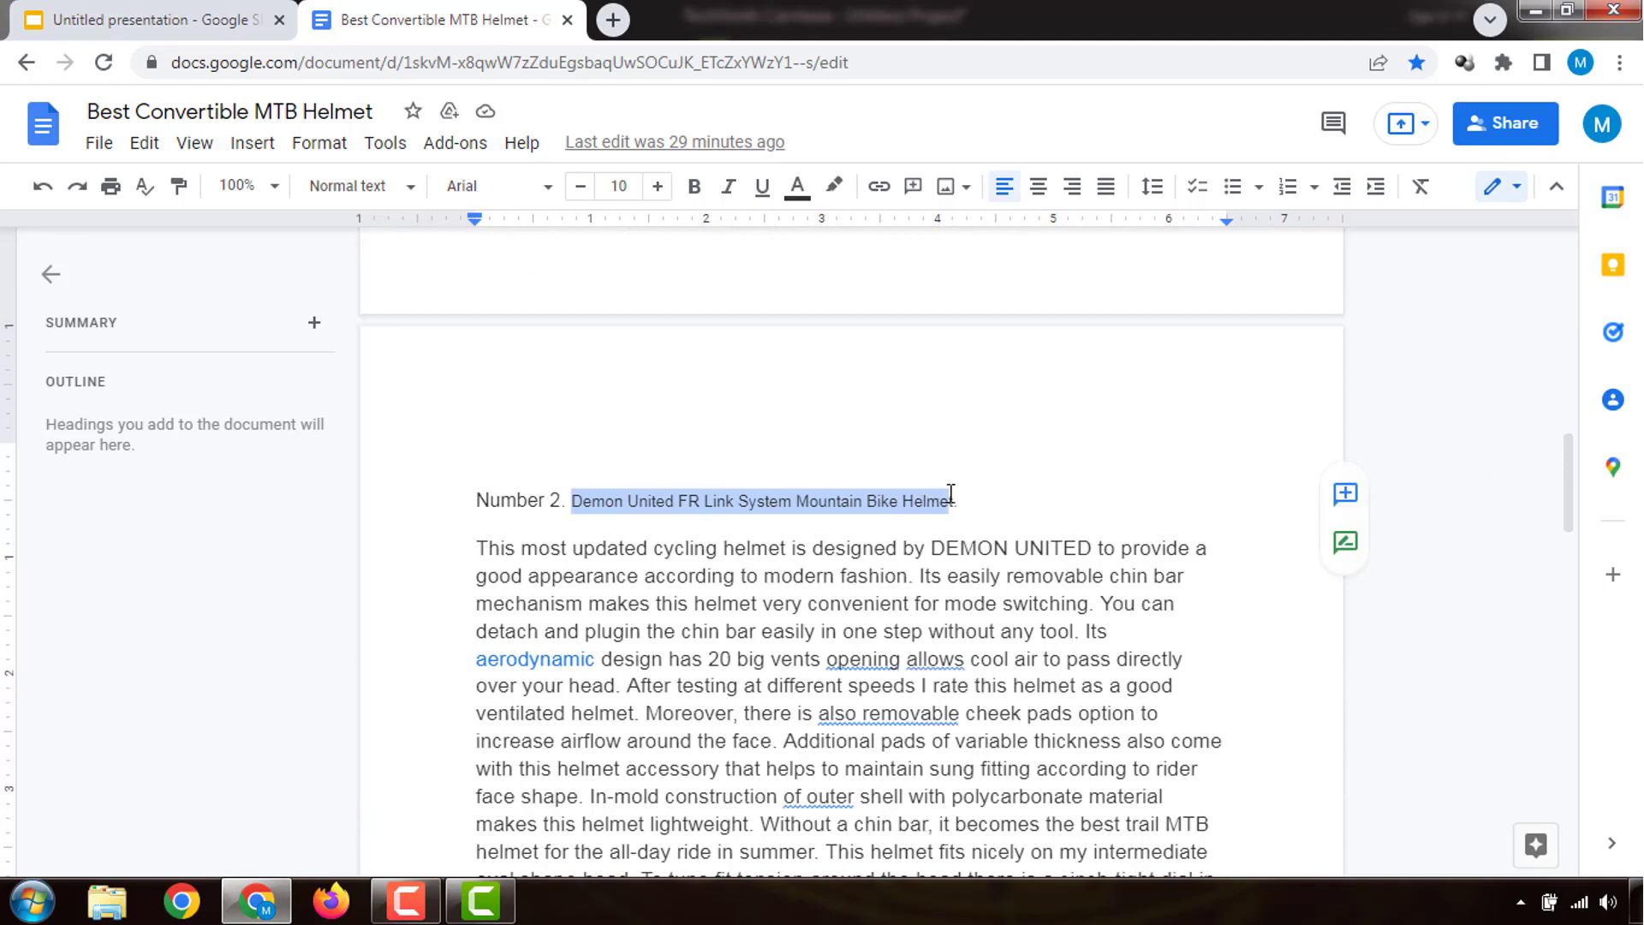
click(480, 900)
double_click(800, 445)
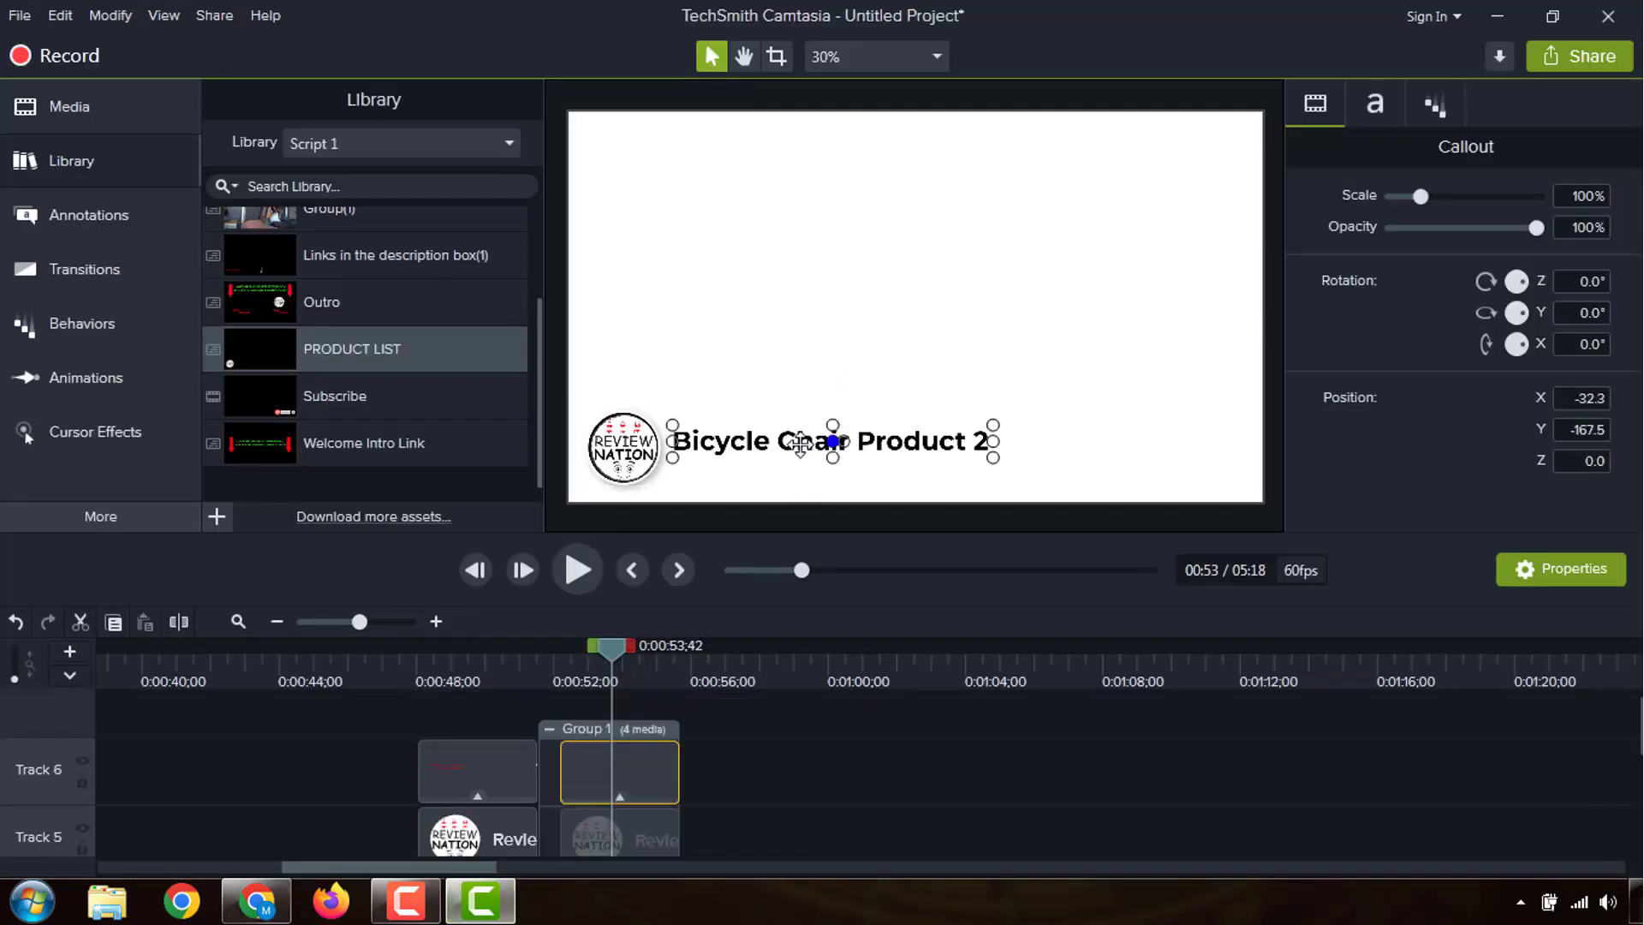
double_click(800, 443)
text(Demon United FR Link System Mountain Bike Helmet)
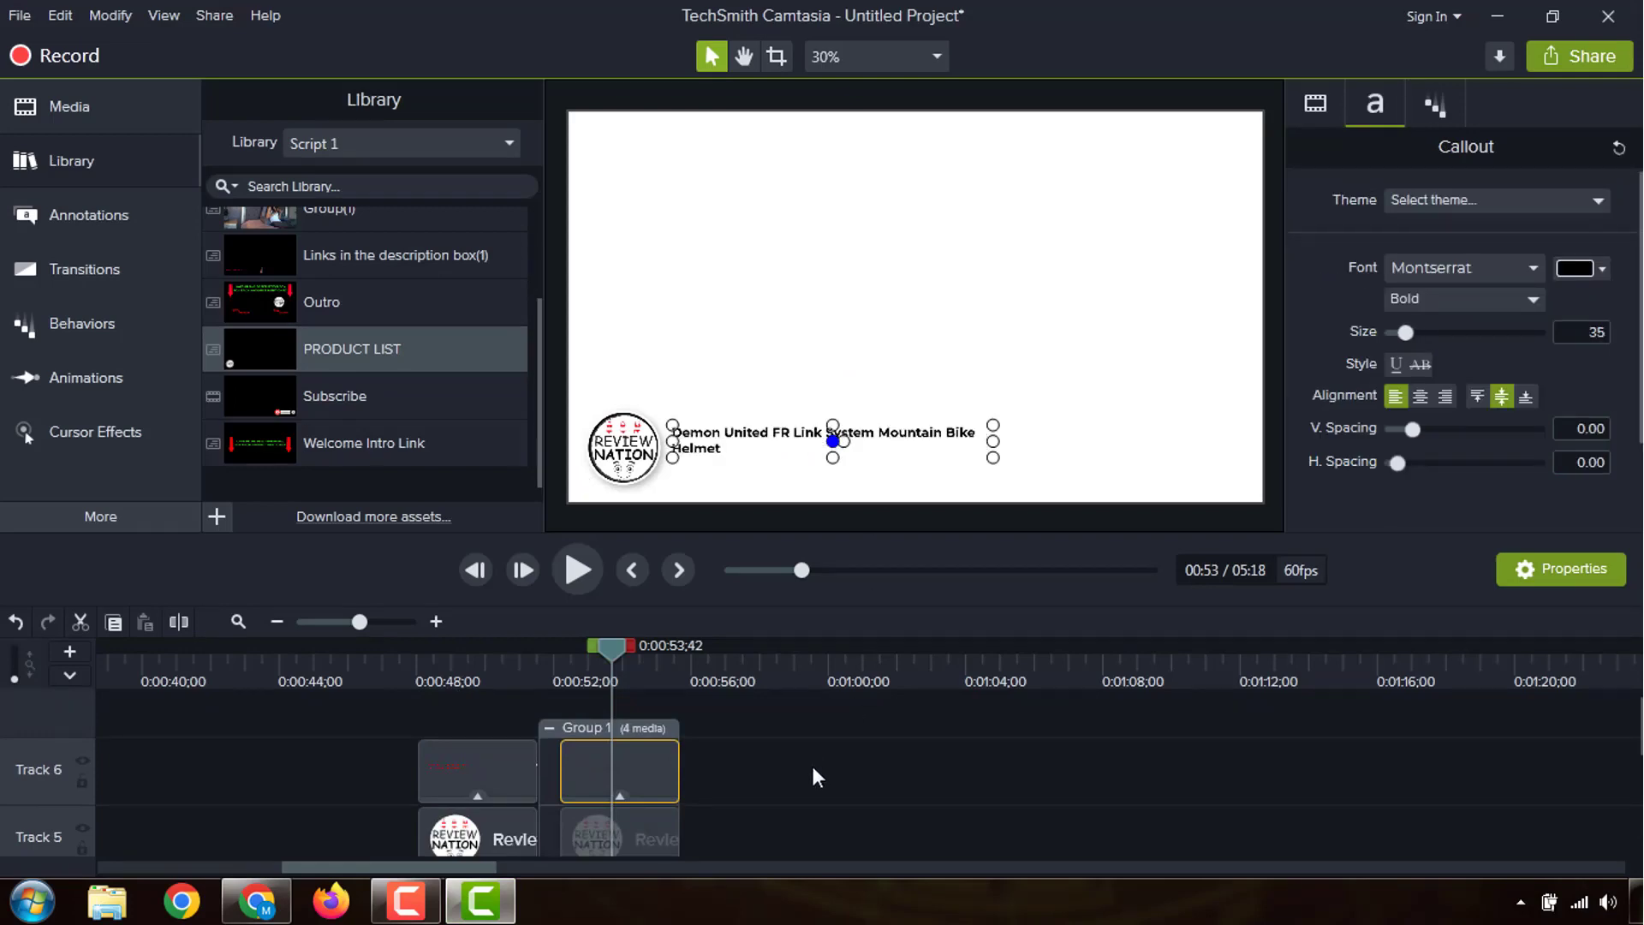
click(811, 765)
Step: Replace the third product title at about 0:00:57 with "BELL Super DH MIPS Adult Mountain Bike Helmet" from the Google Docs script
drag(611, 653, 748, 738)
click(738, 817)
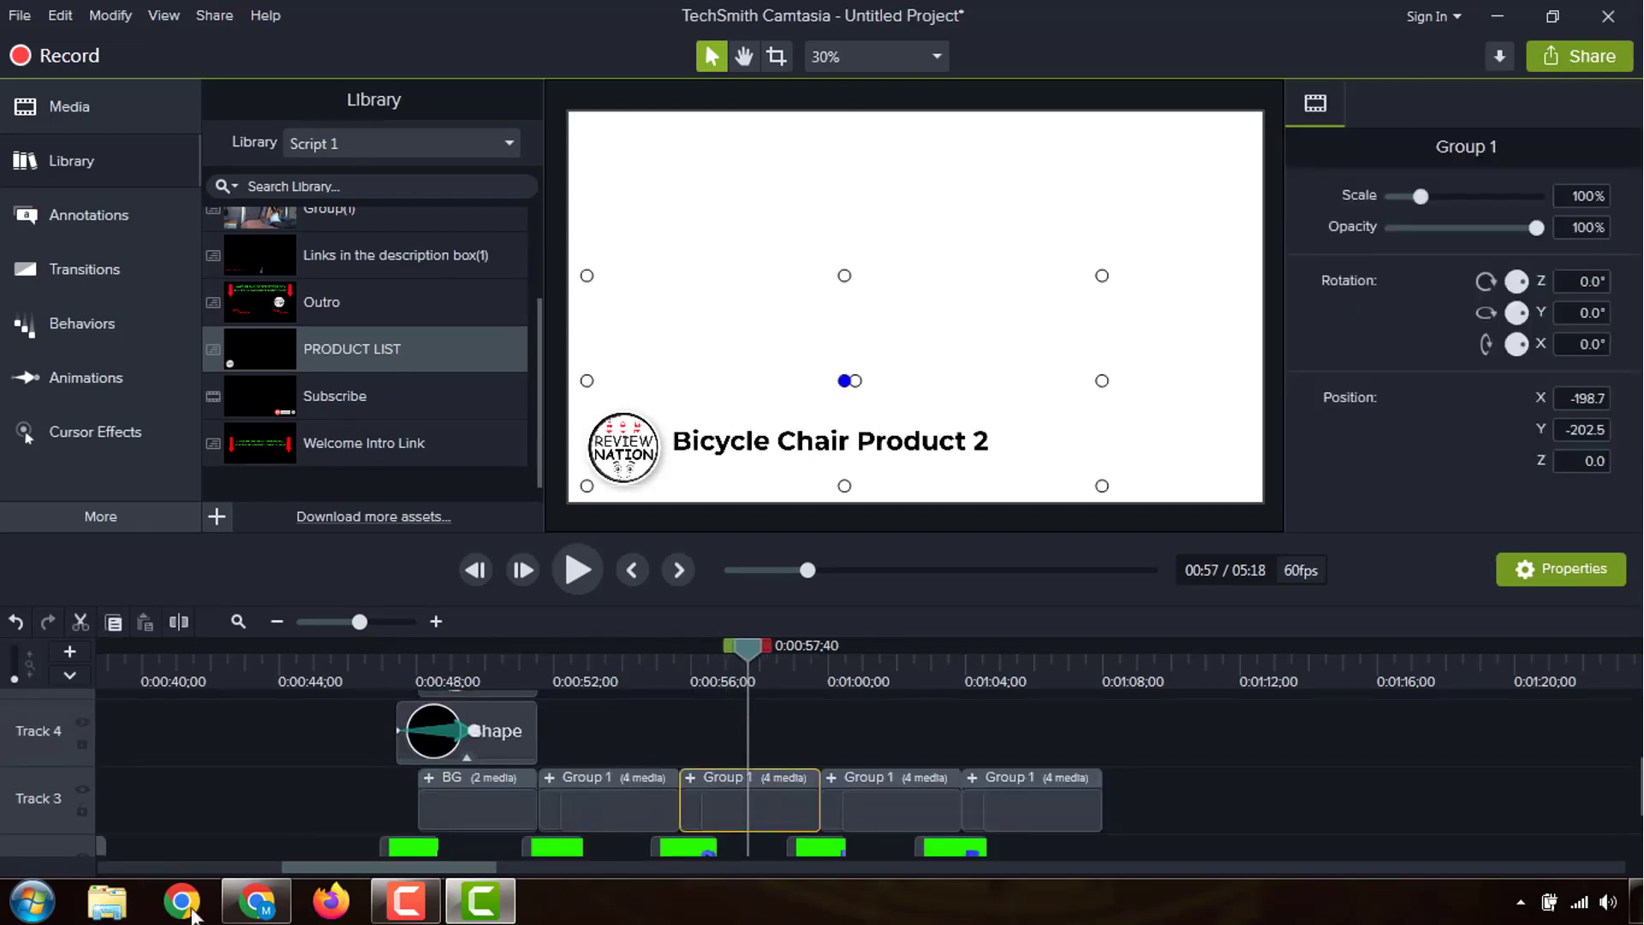
click(256, 901)
scroll(558, 655, down, 4)
scroll(578, 629, down, 2)
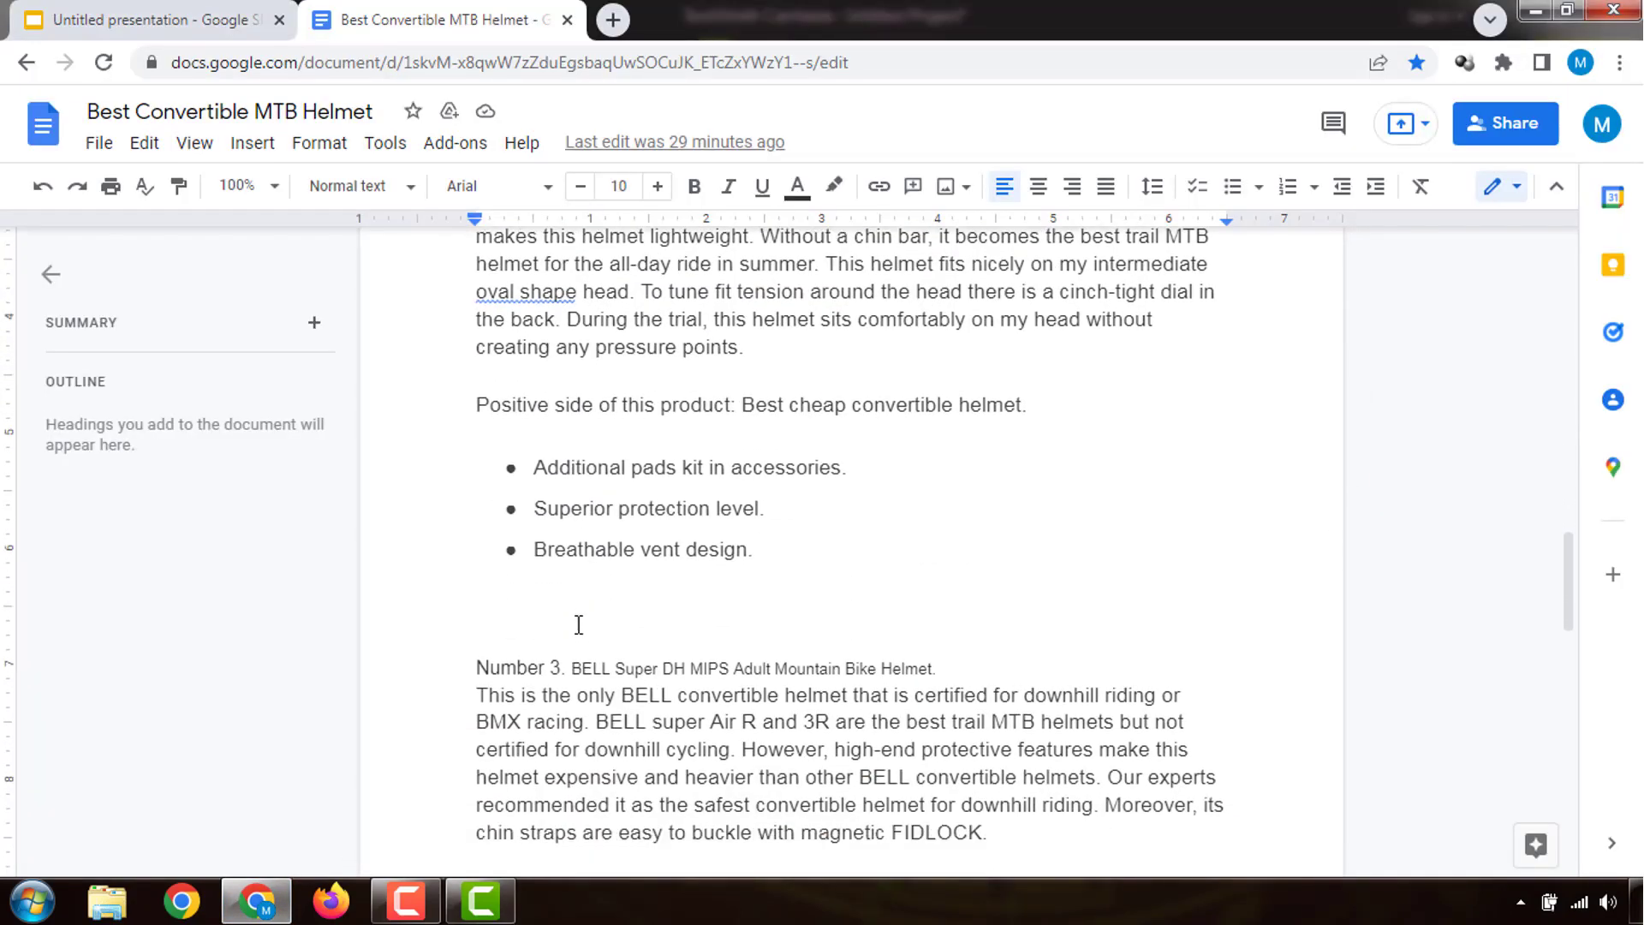
drag(650, 653, 933, 652)
key(ctrl+c)
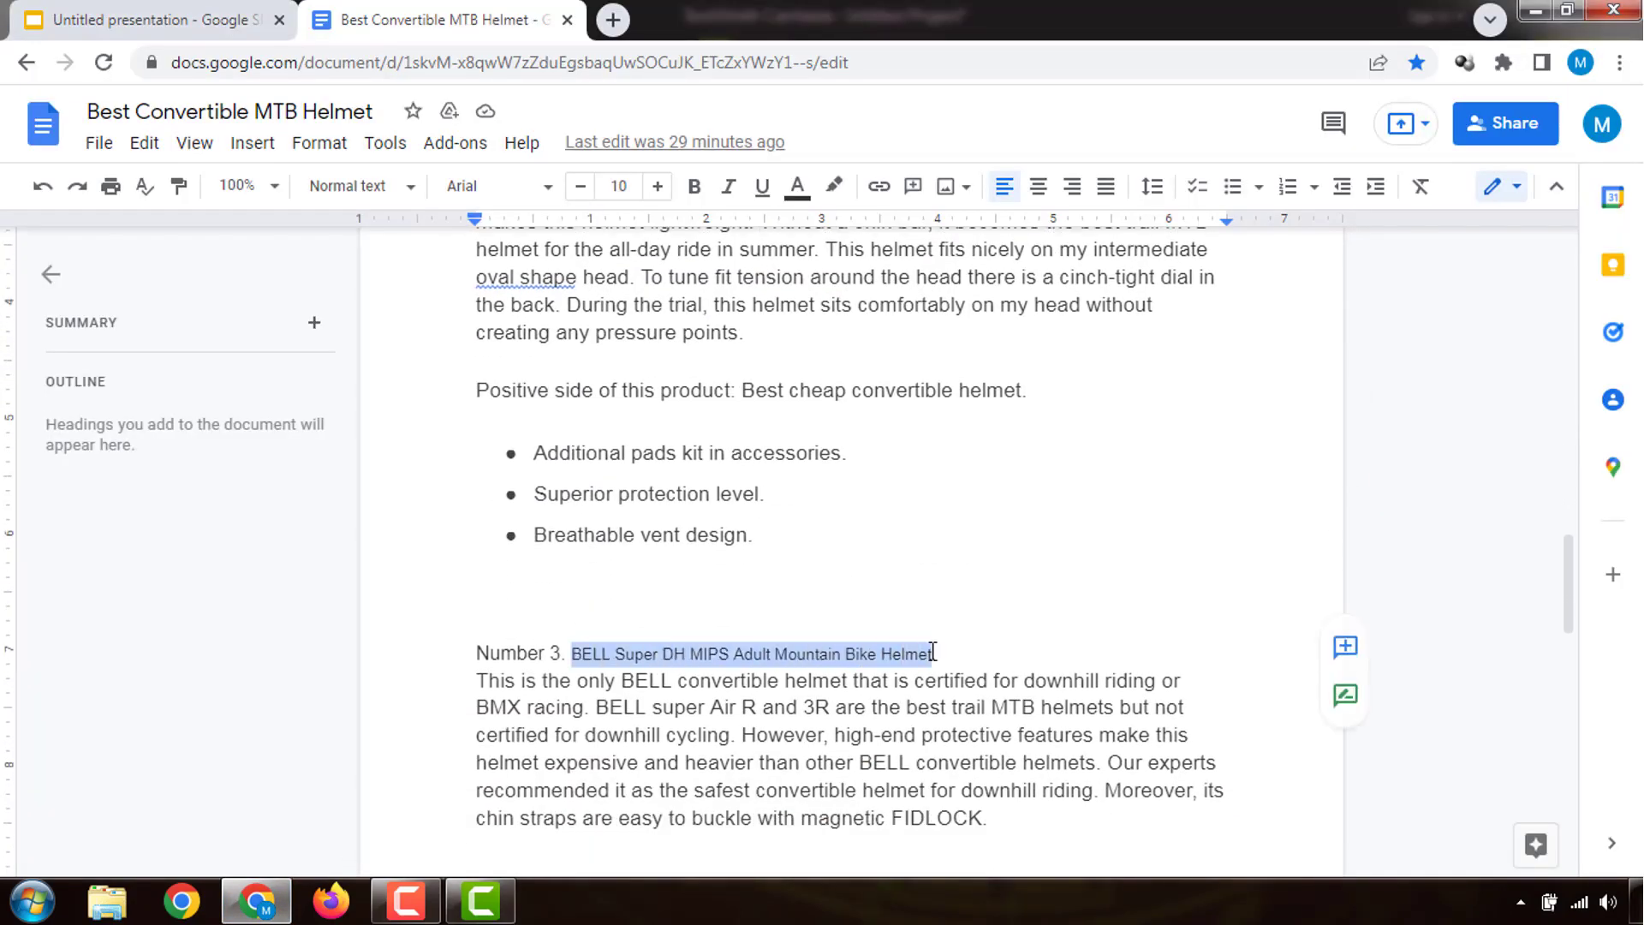
click(481, 901)
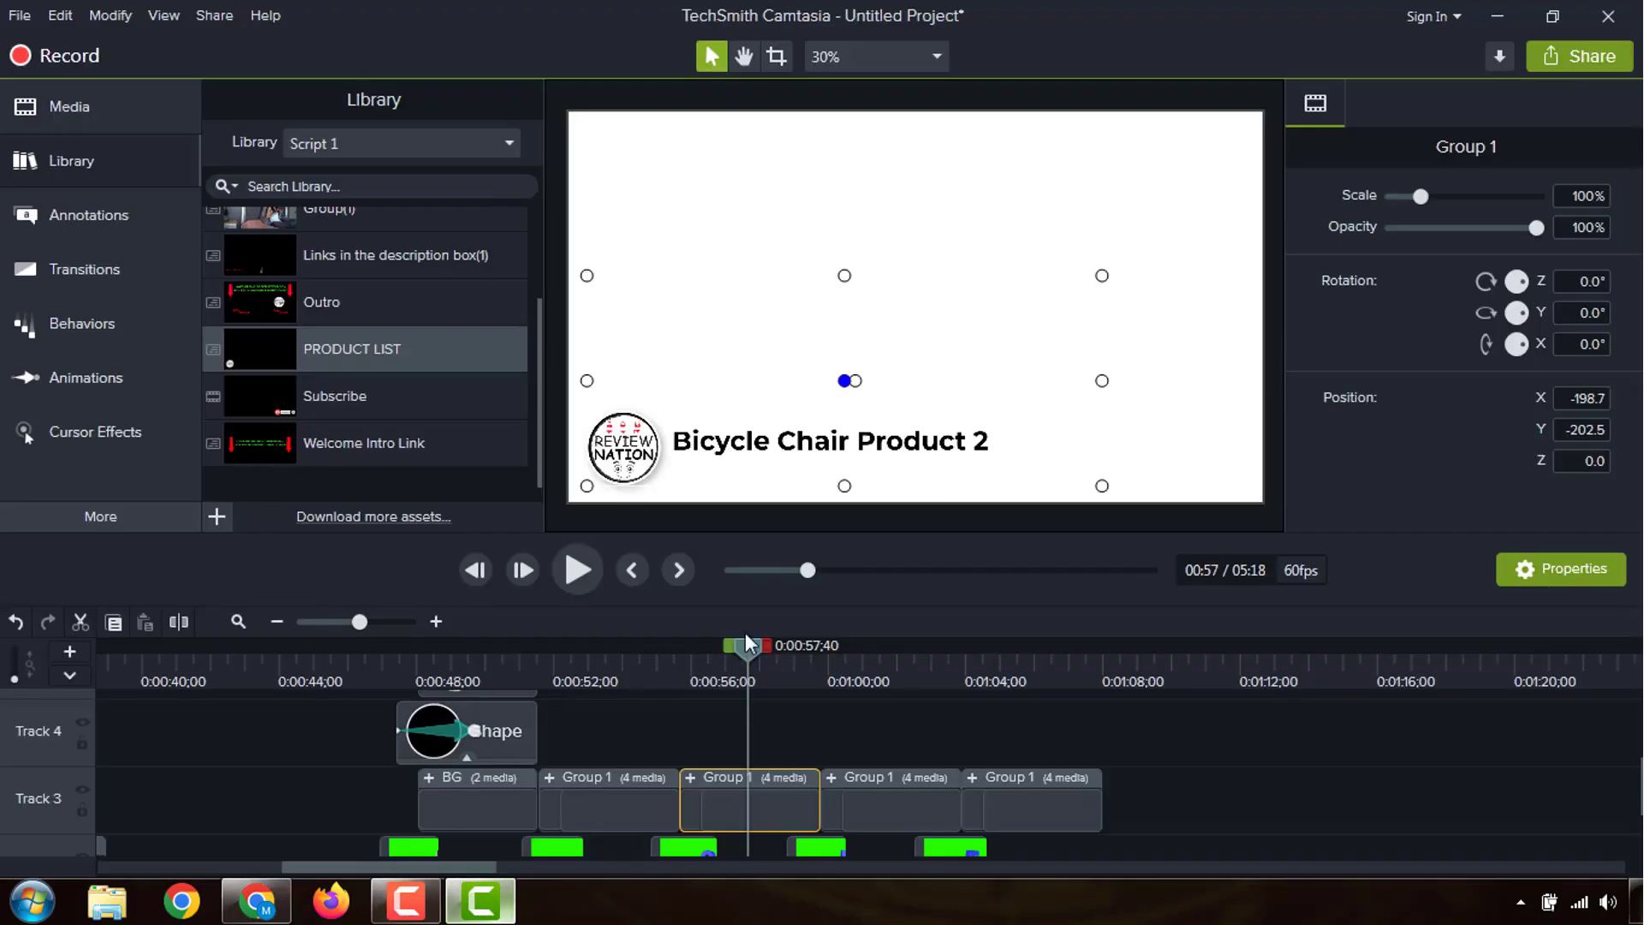
double_click(918, 433)
key(ctrl+v)
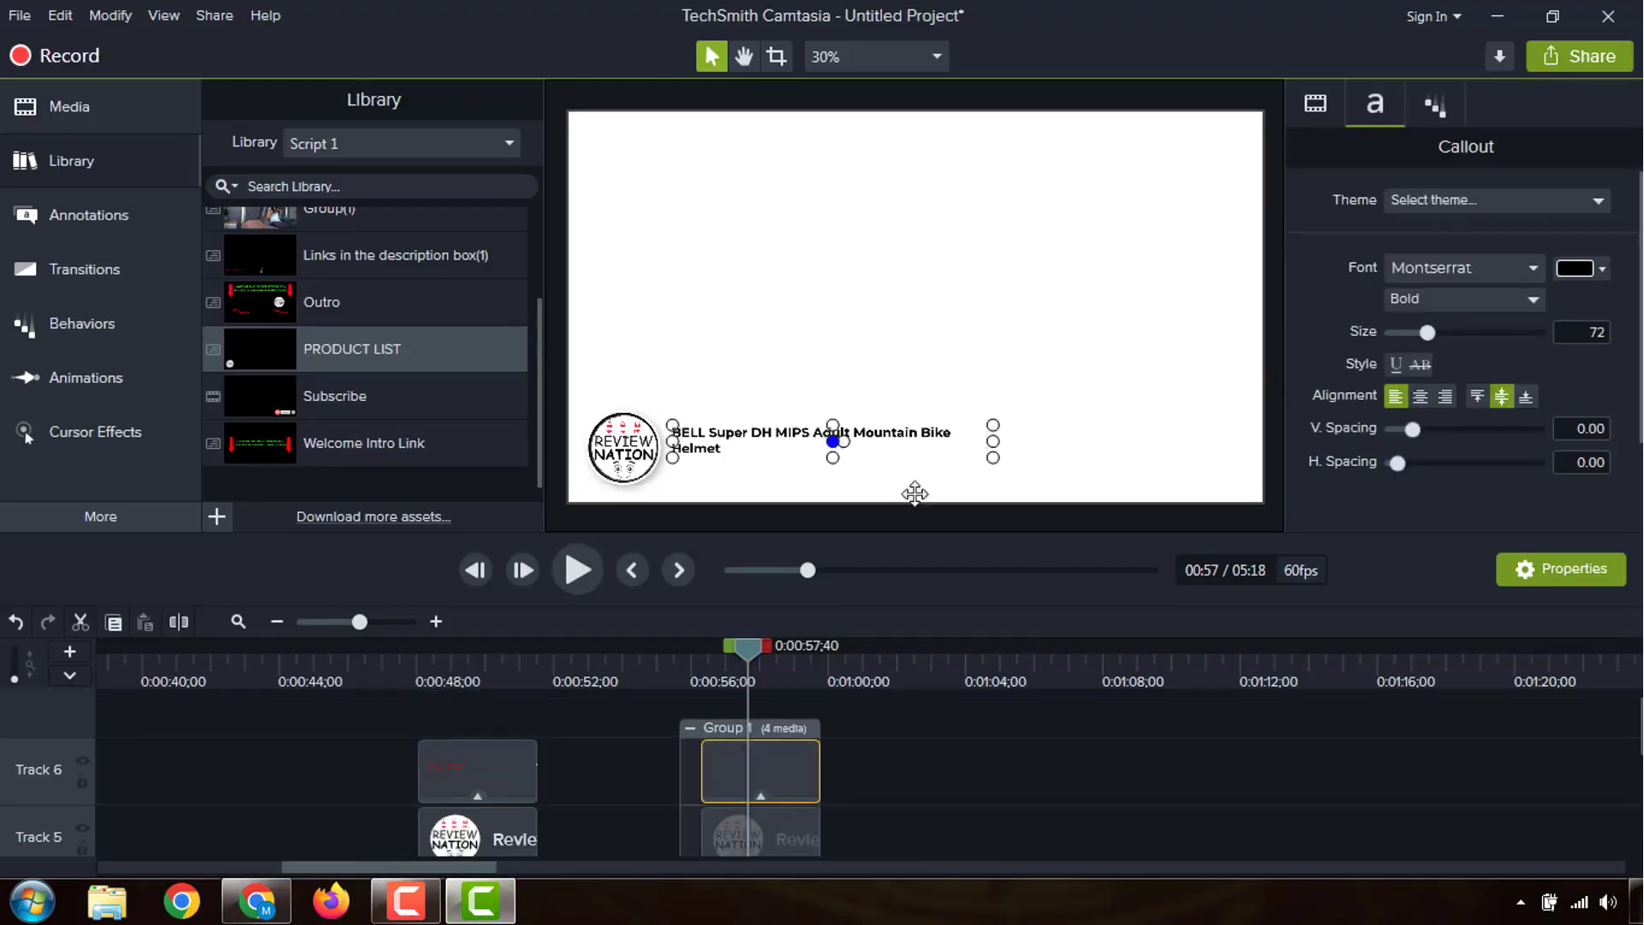
click(925, 759)
Step: Copy "BELL Super 3R MIPS Adult Mountain Bike Helmet" from the Google Docs script into the fourth product title at about 0:01:00
click(256, 901)
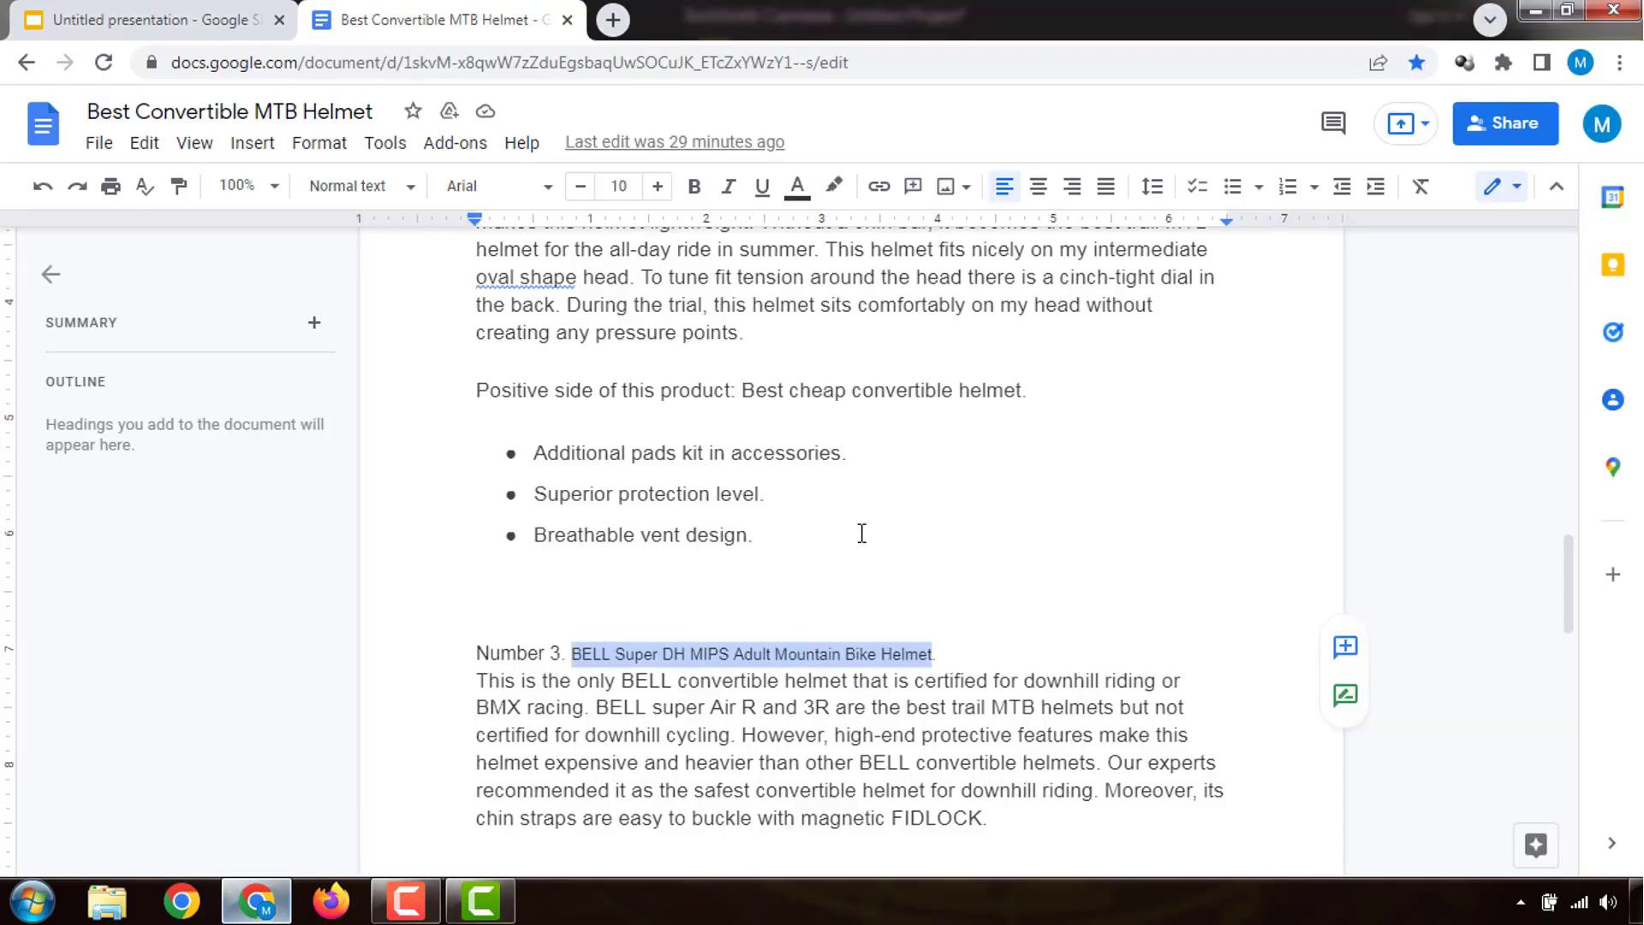
scroll(856, 540, down, 8)
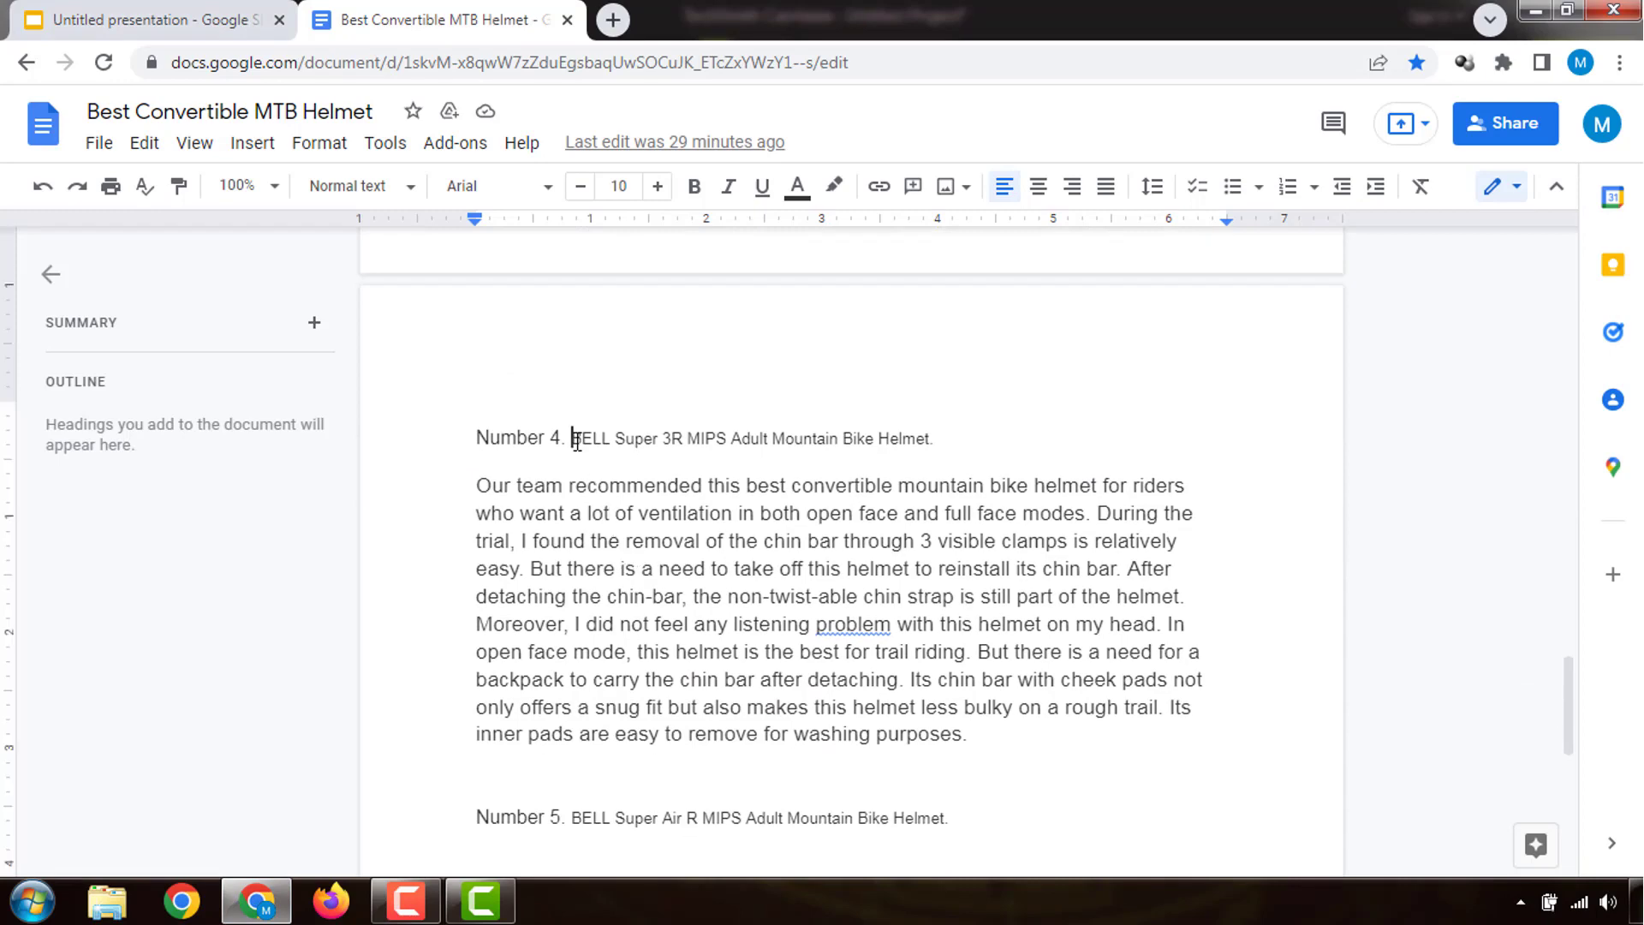
drag(571, 441, 931, 446)
key(ctrl+c)
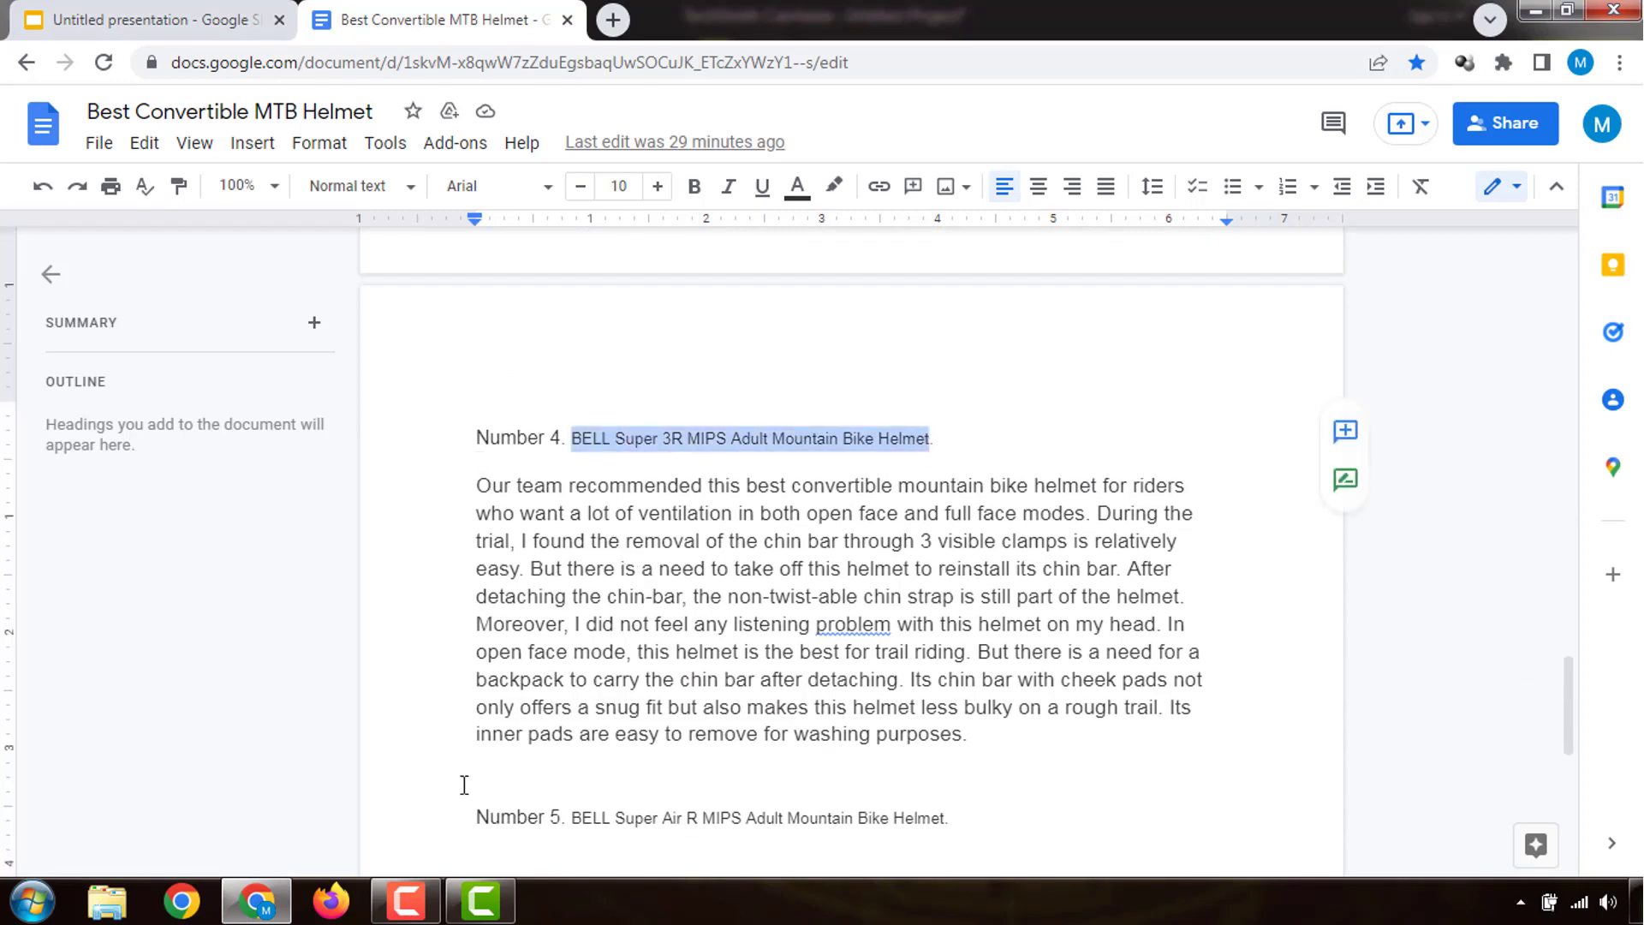
click(480, 901)
scroll(802, 734, down, 2)
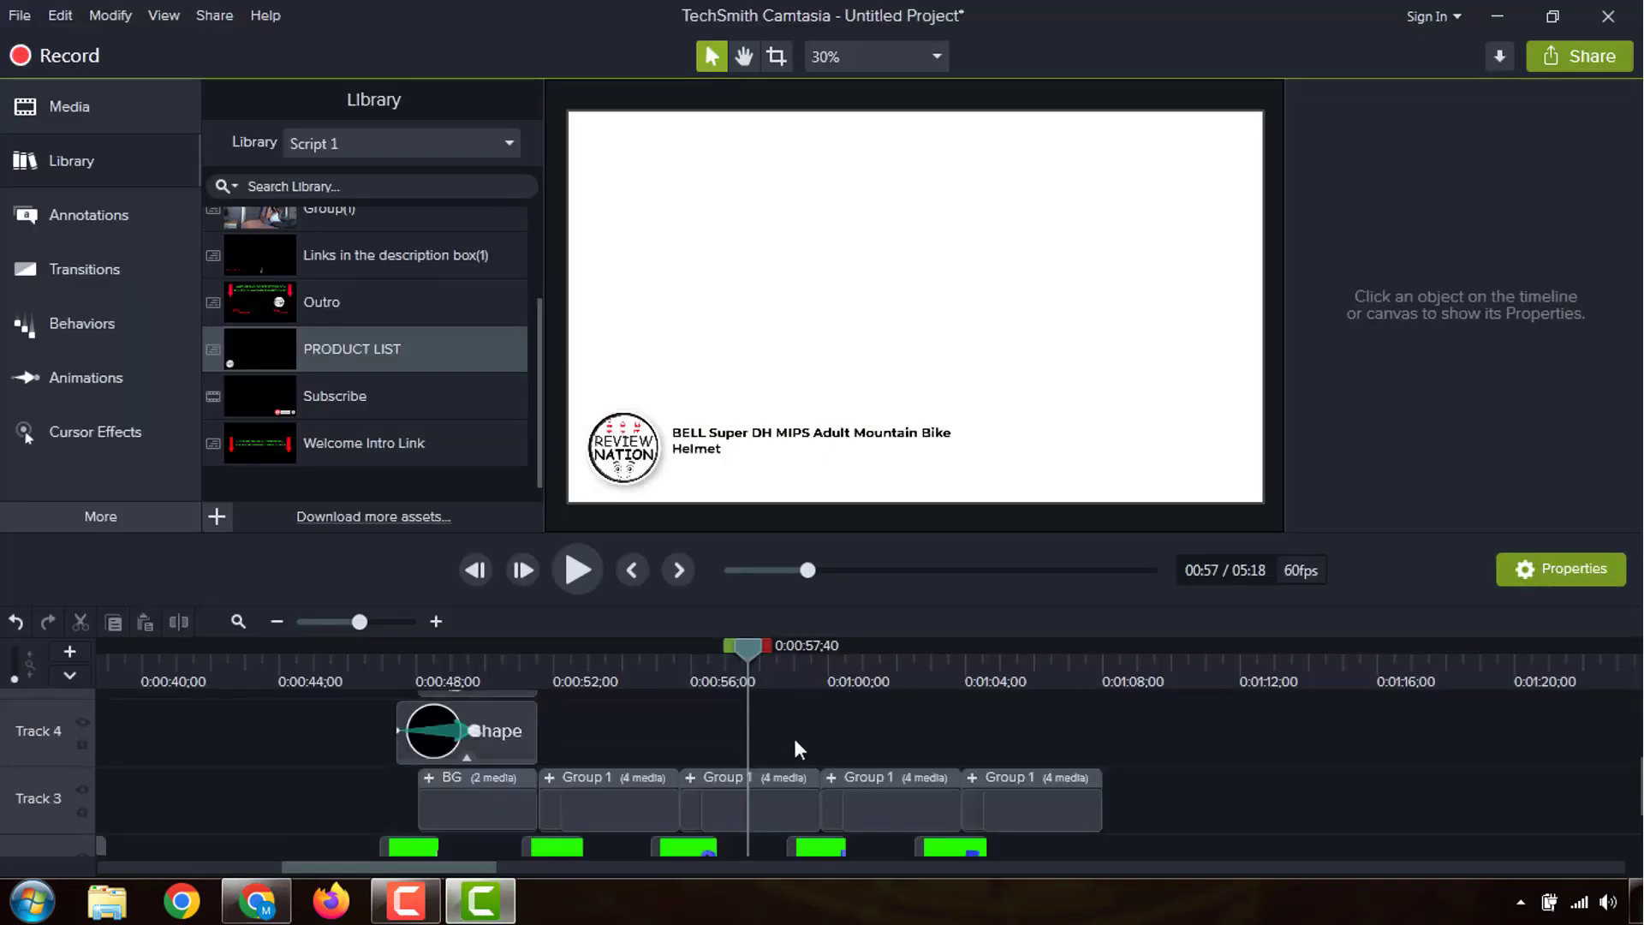
drag(748, 653, 854, 751)
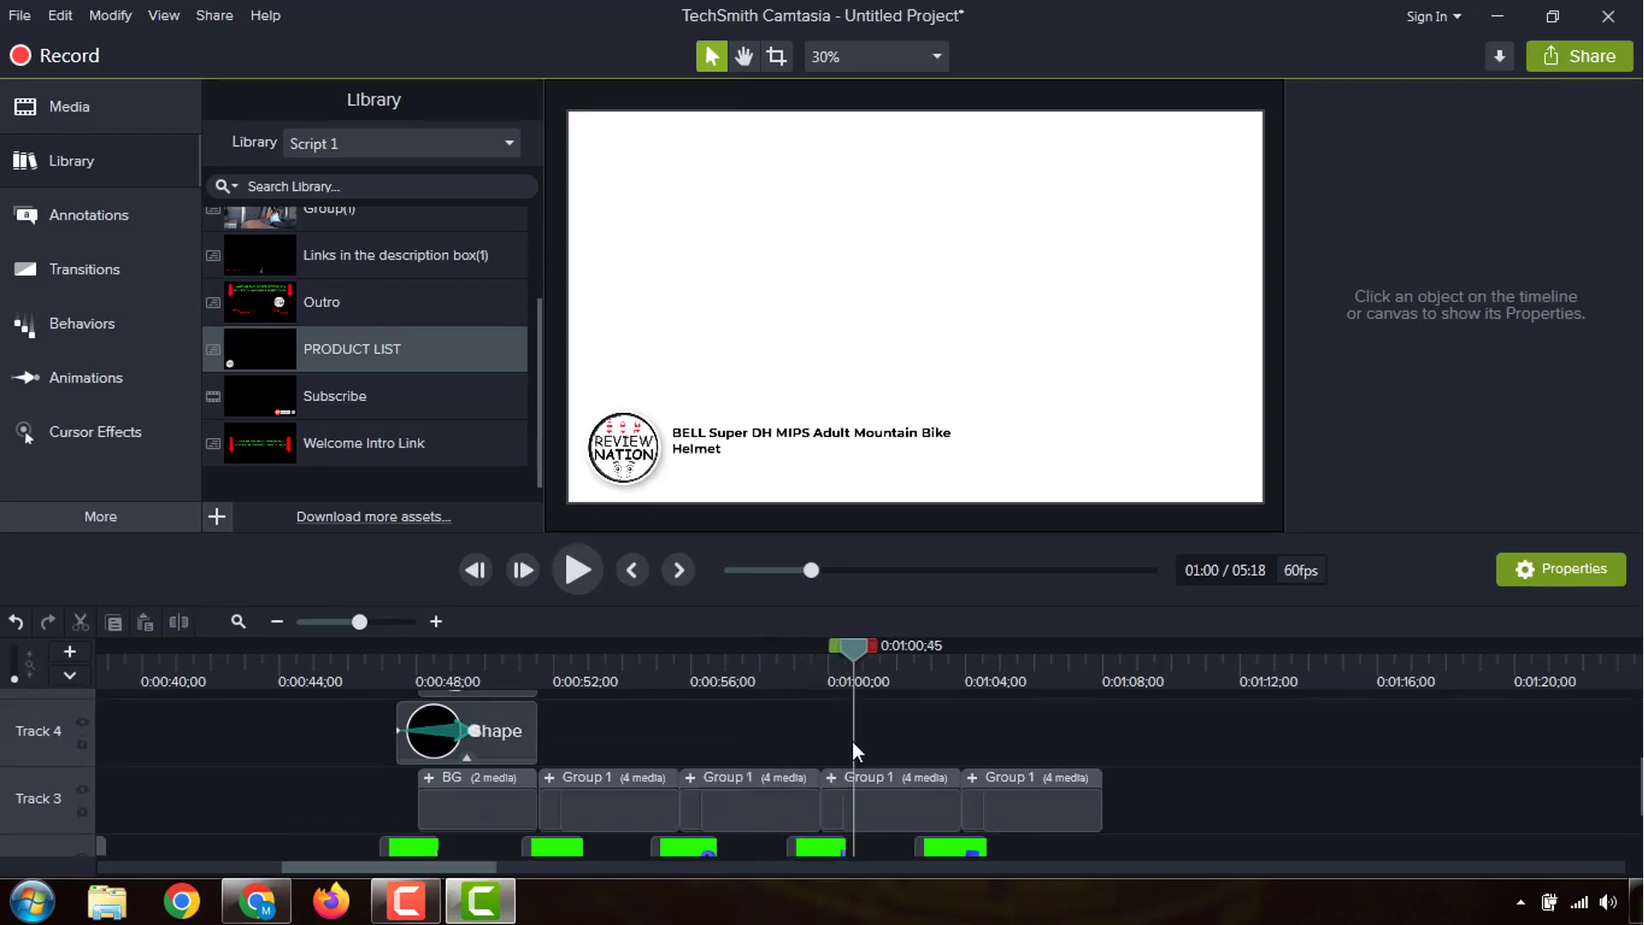
click(880, 804)
double_click(742, 441)
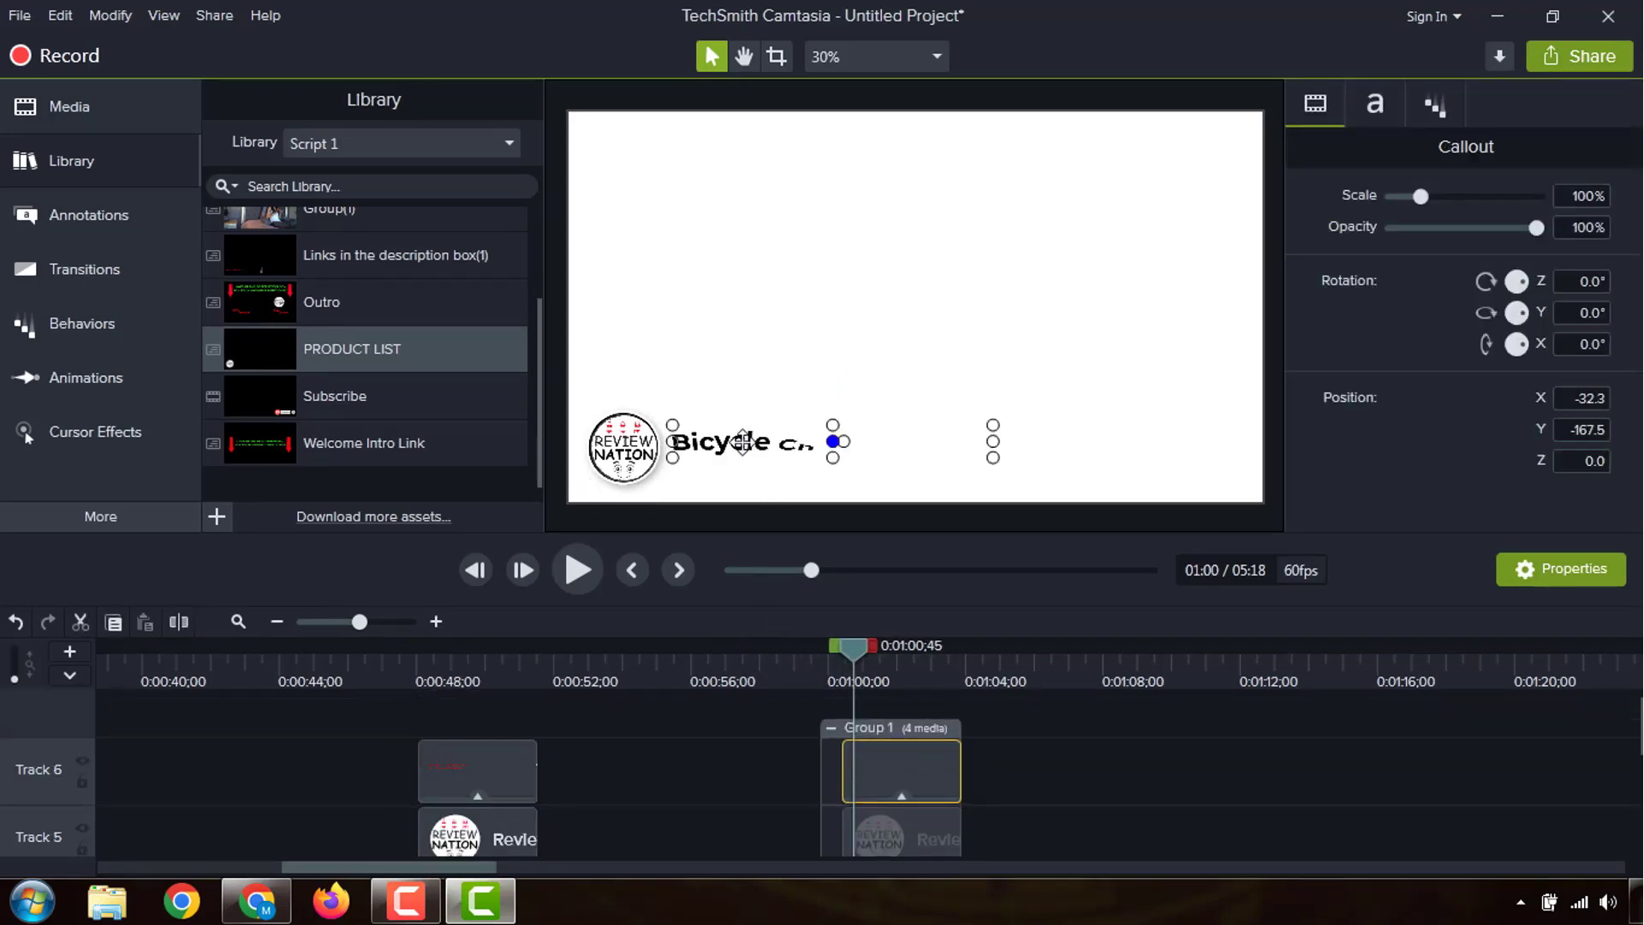
double_click(743, 442)
key(ctrl+v)
click(752, 702)
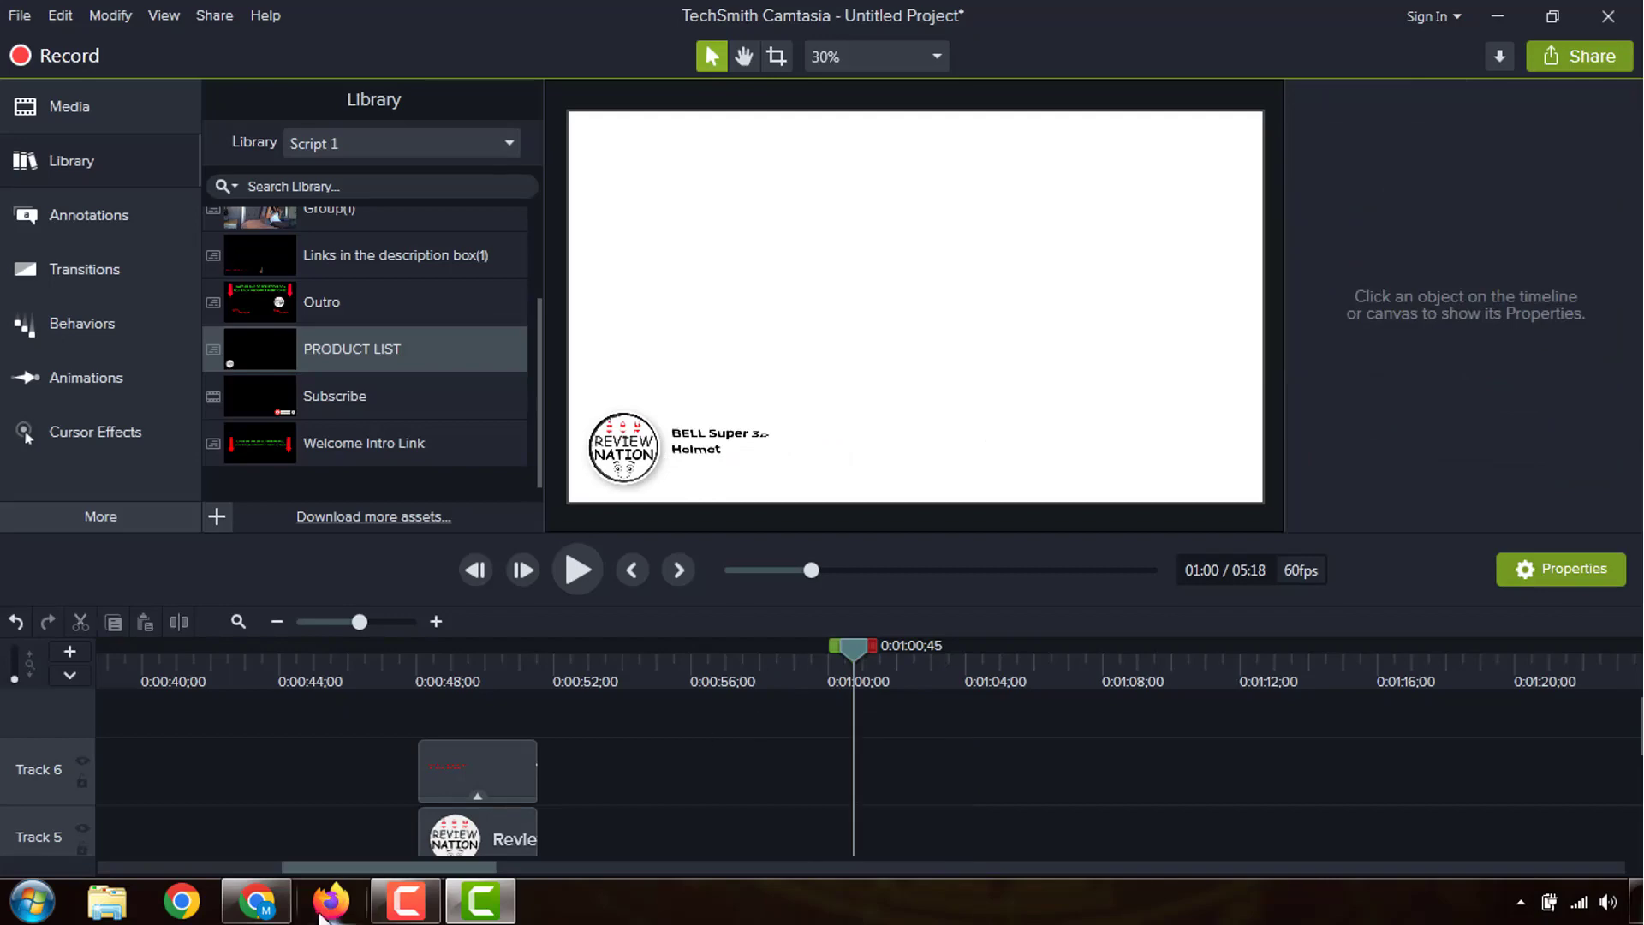
Step: Replace the fifth product title at about 0:01:05 with the script's Number 5 name, "BELL Super Air R MIPS Adult Mountain Bike Helmet"
click(256, 900)
scroll(600, 608, down, 4)
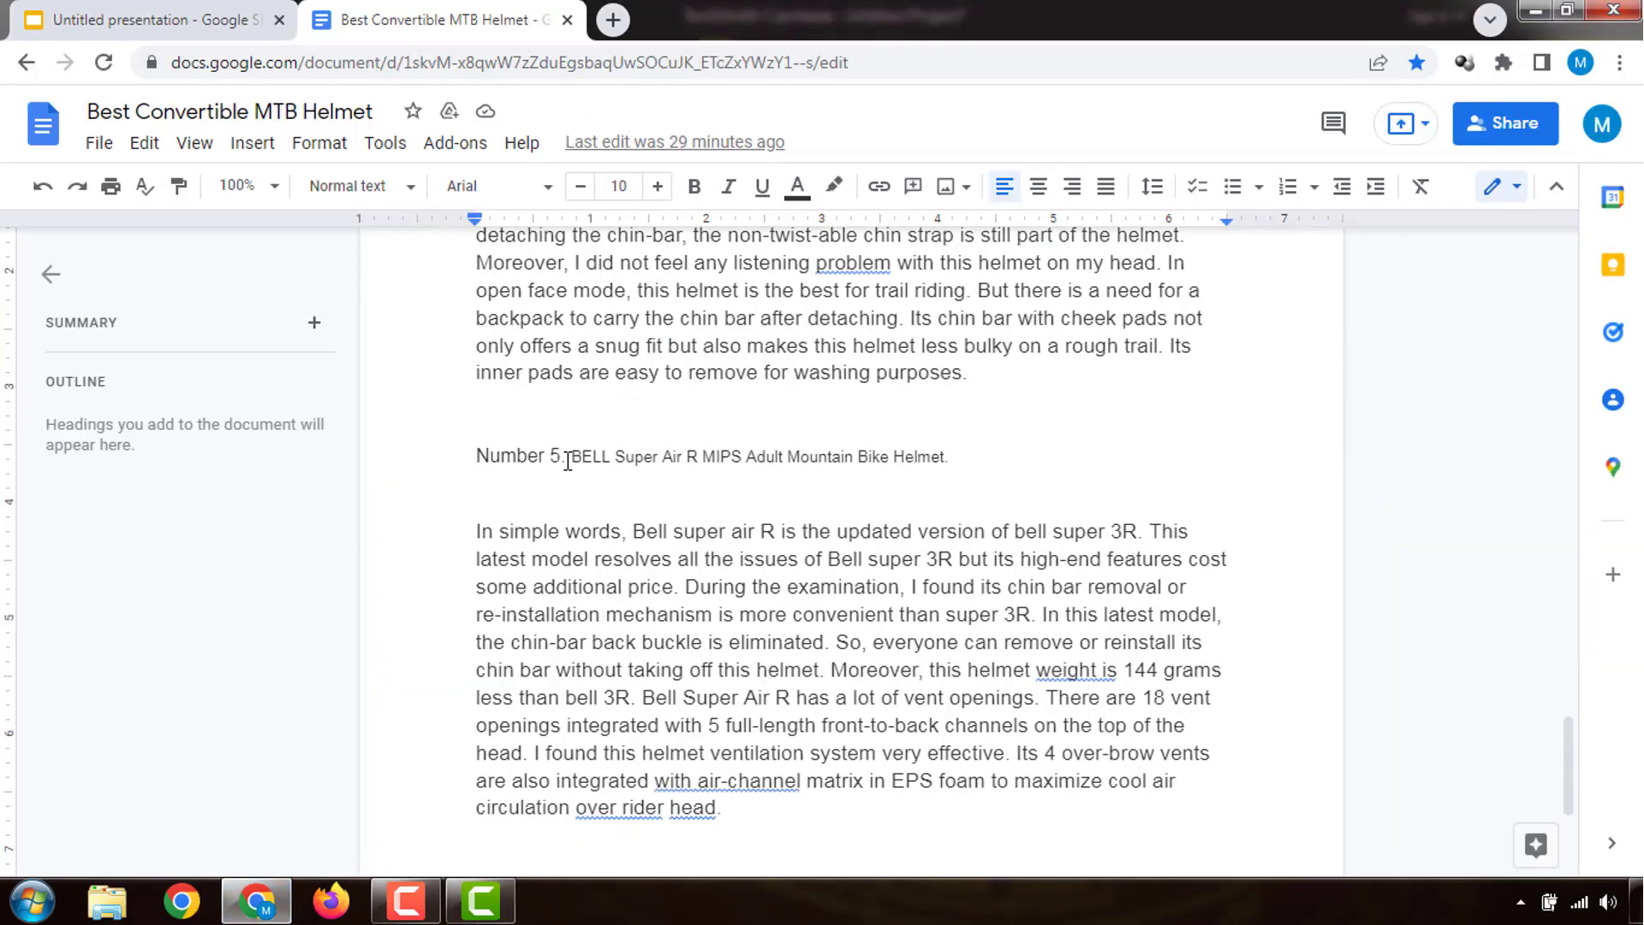
drag(571, 458, 942, 457)
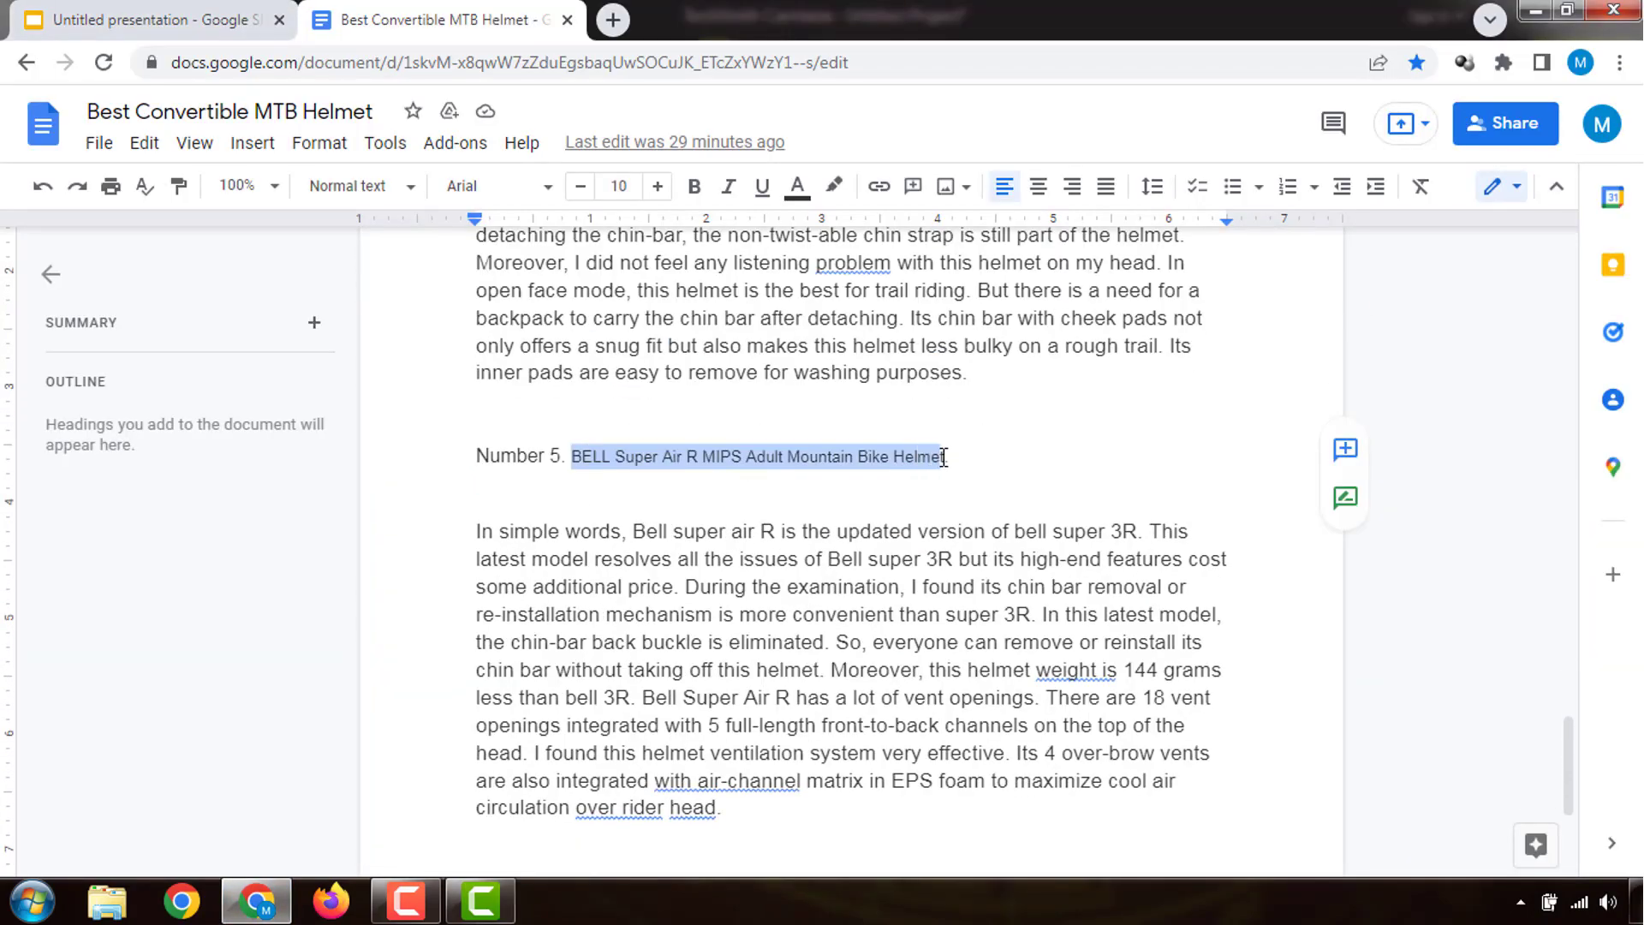
click(480, 901)
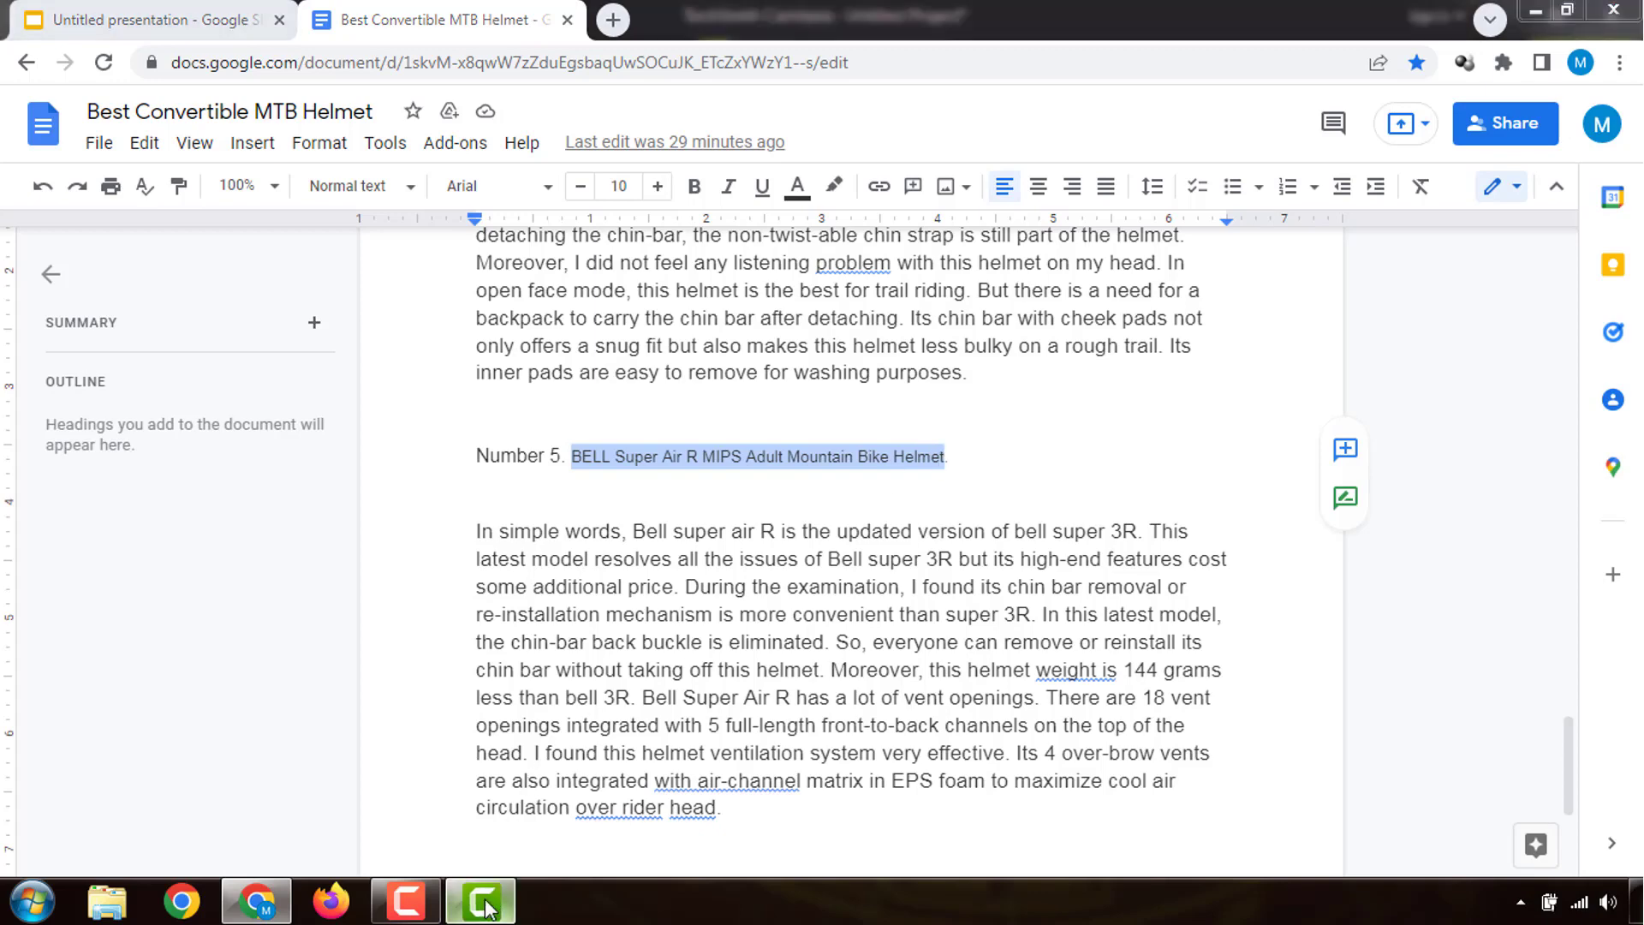
scroll(901, 779, down, 2)
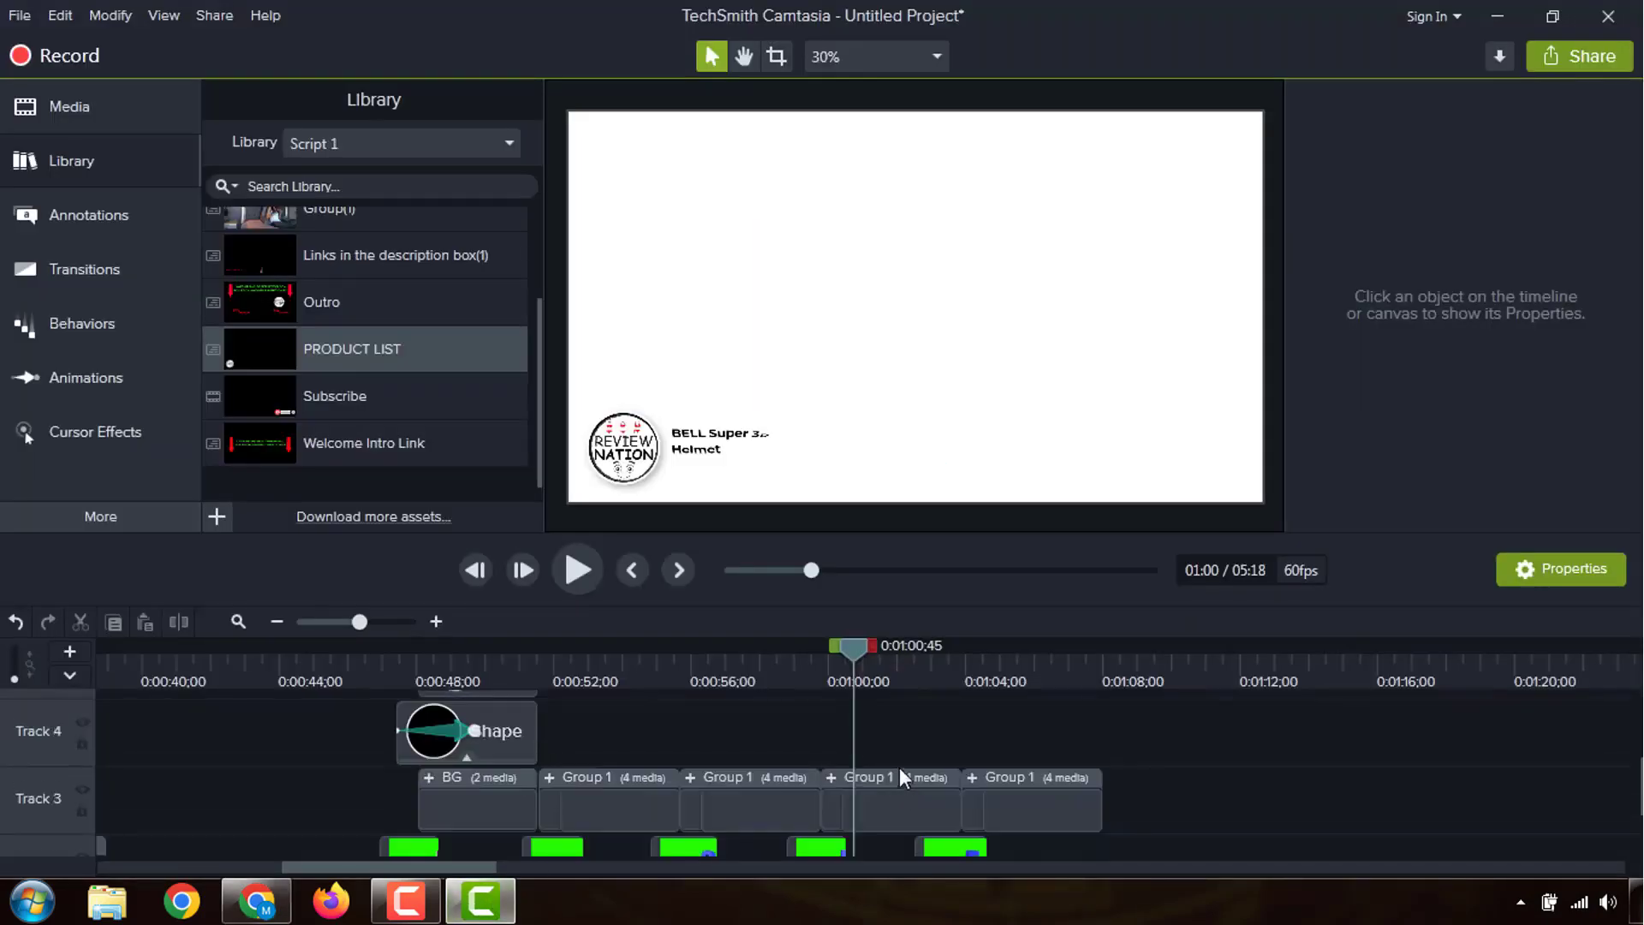
drag(860, 653, 1008, 766)
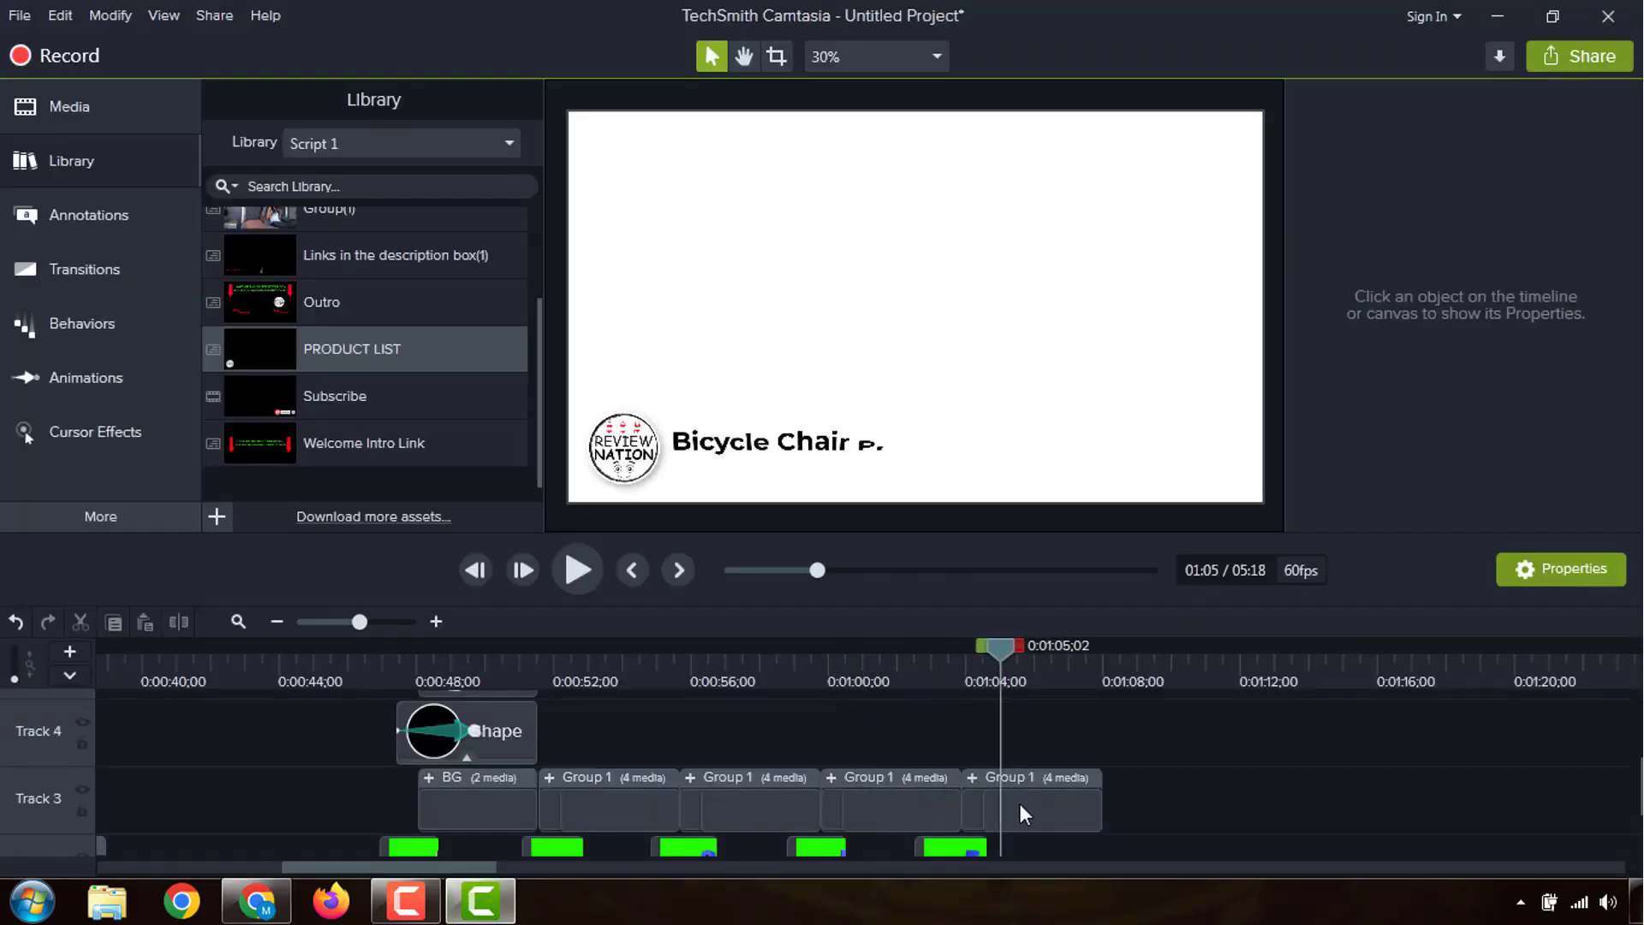
click(1020, 803)
double_click(793, 439)
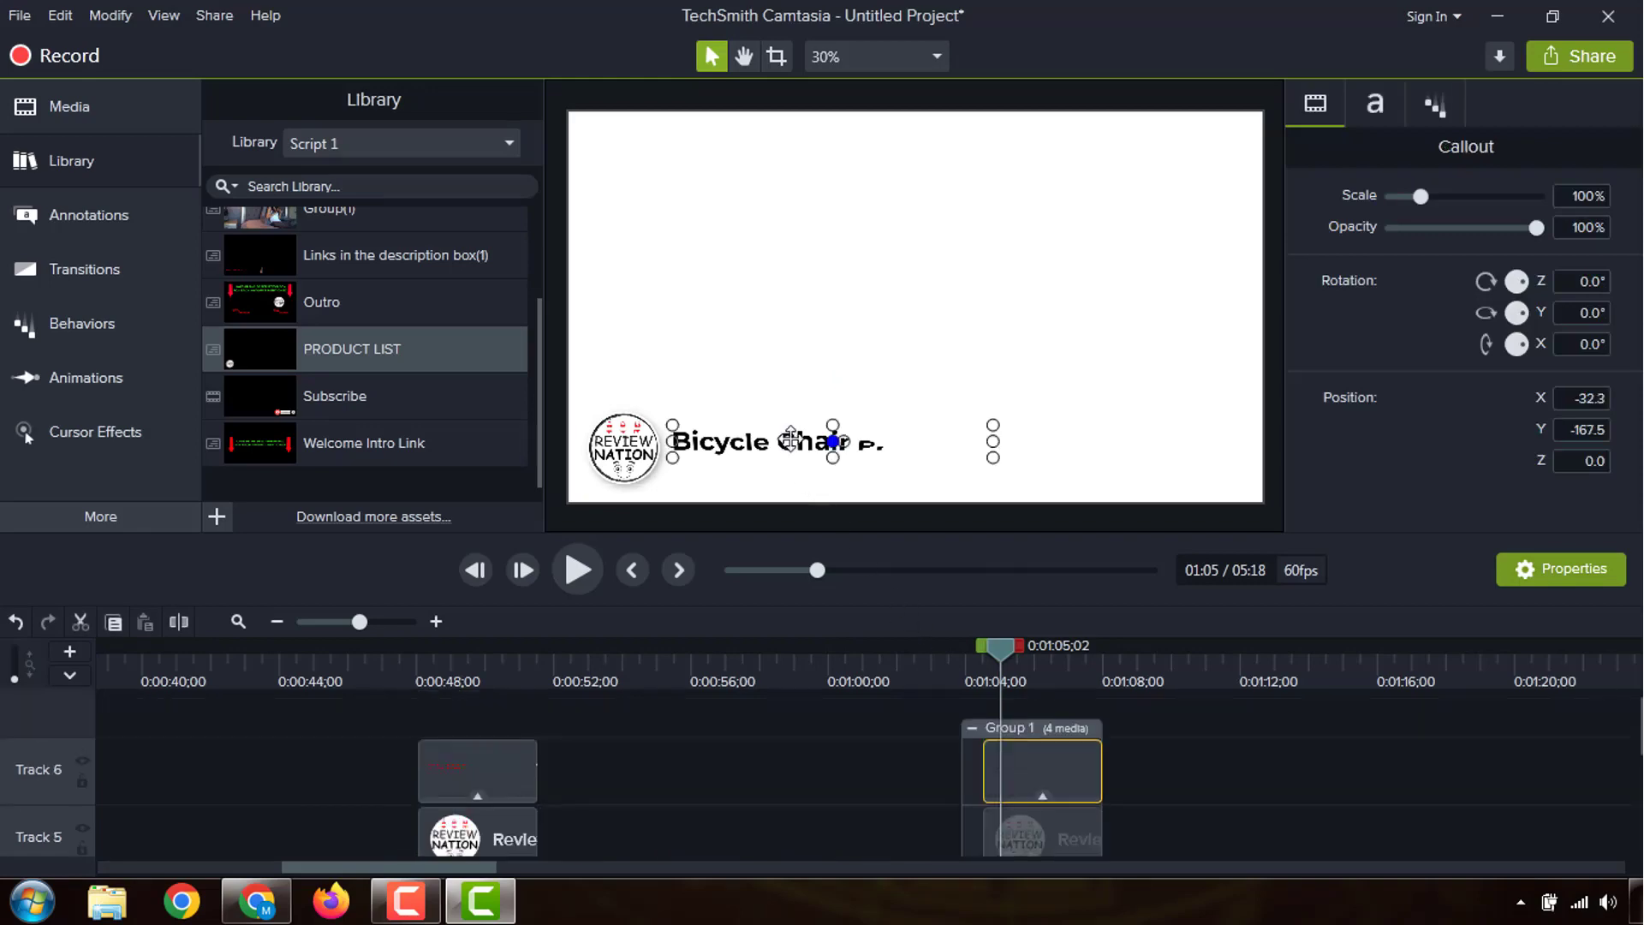
double_click(790, 438)
text(BELL Super Air R MIPs Mountain Bike Helmet)
click(852, 813)
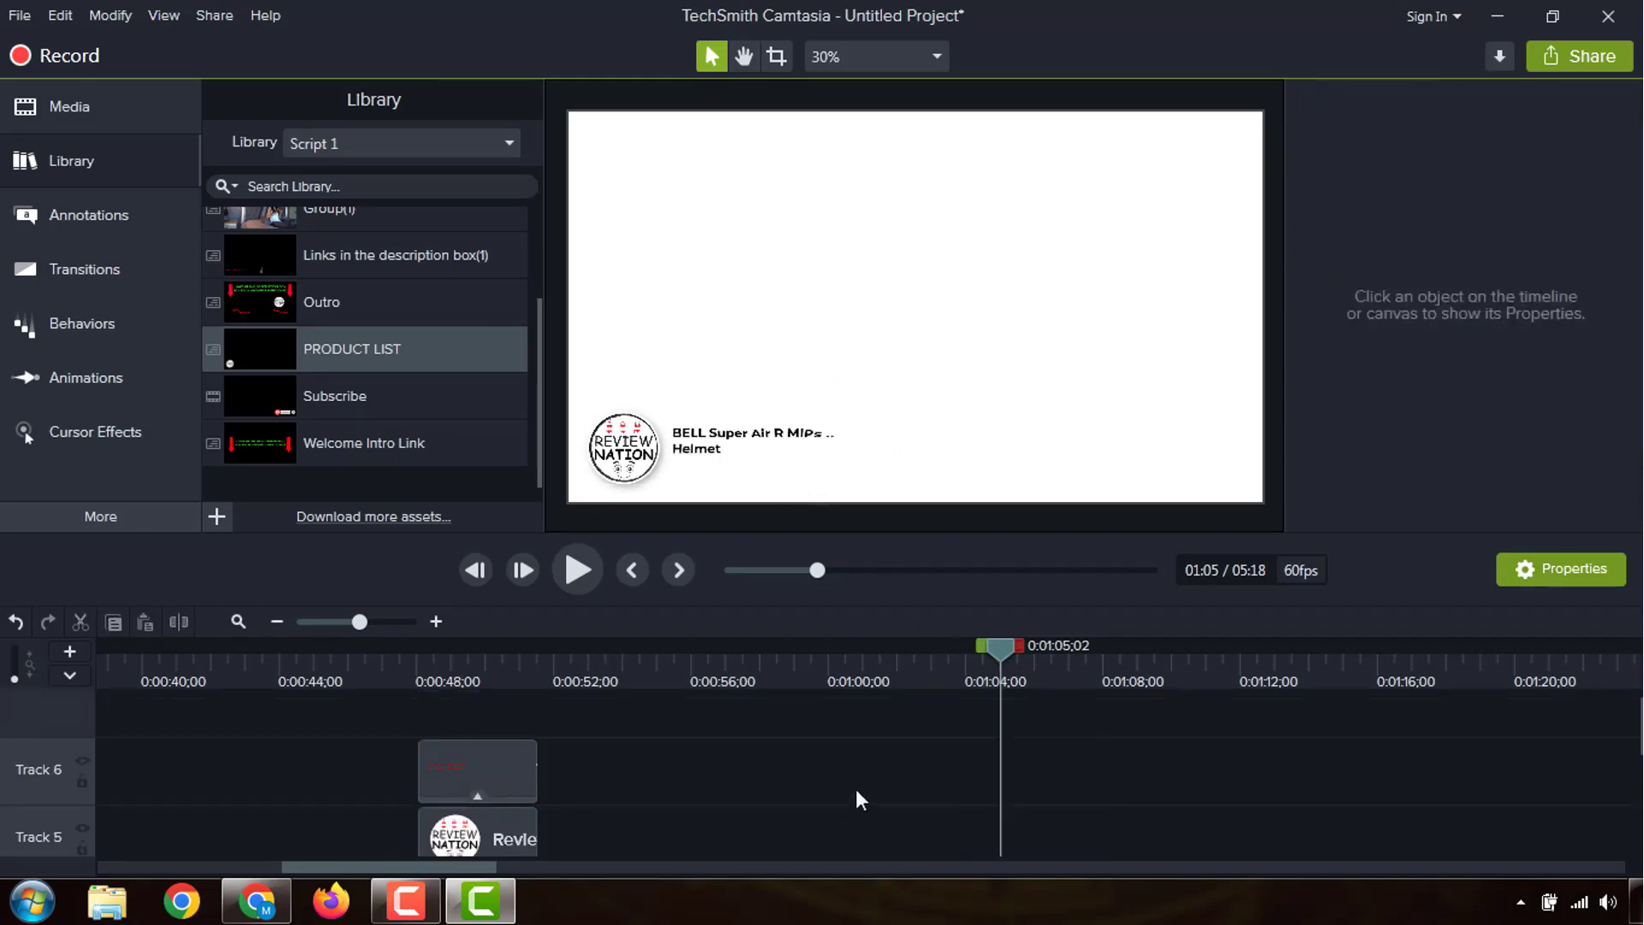
Step: Group the first product title's separate clips on Tracks 3 to 6 back into a single group
scroll(609, 743, down, 1)
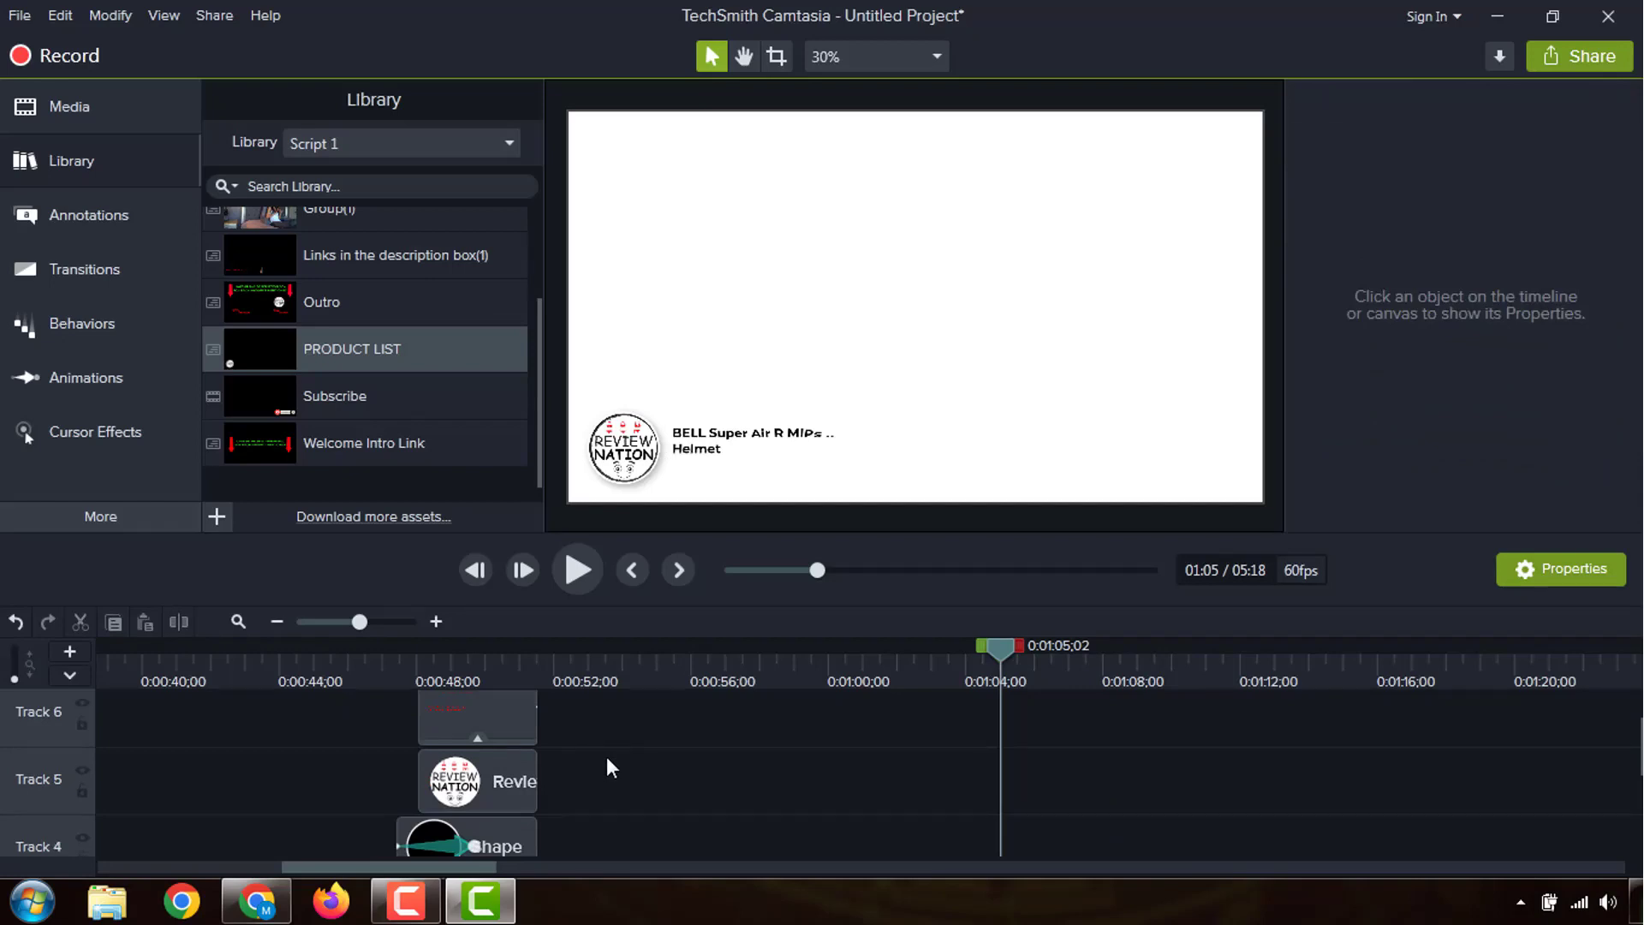
scroll(606, 757, down, 3)
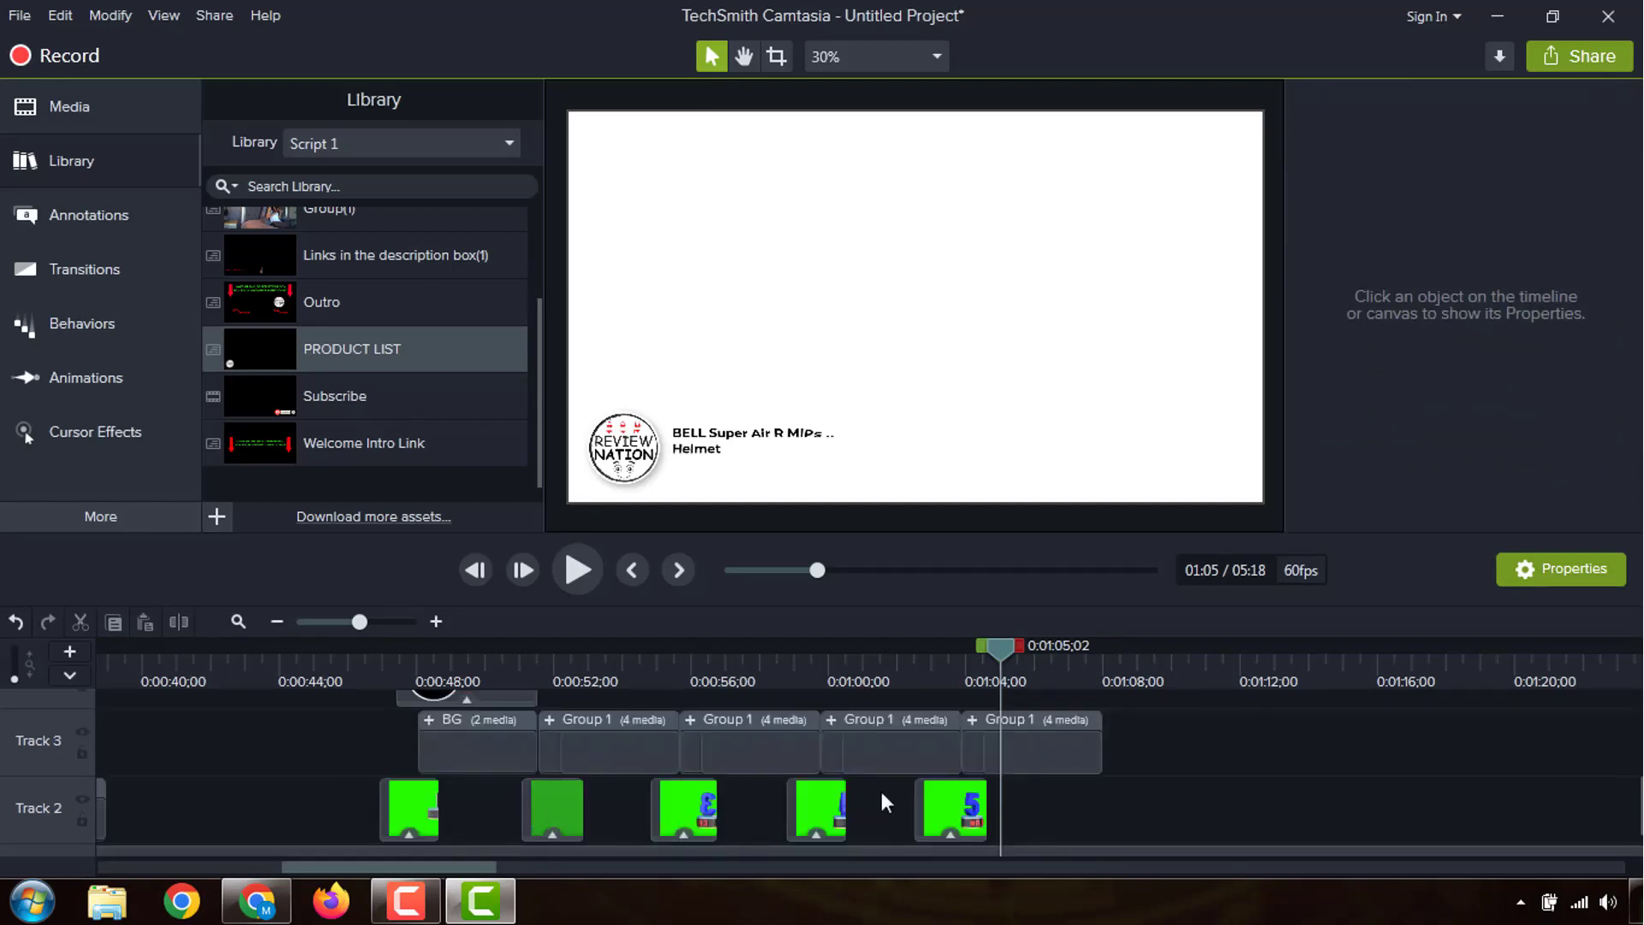
drag(1159, 842, 548, 787)
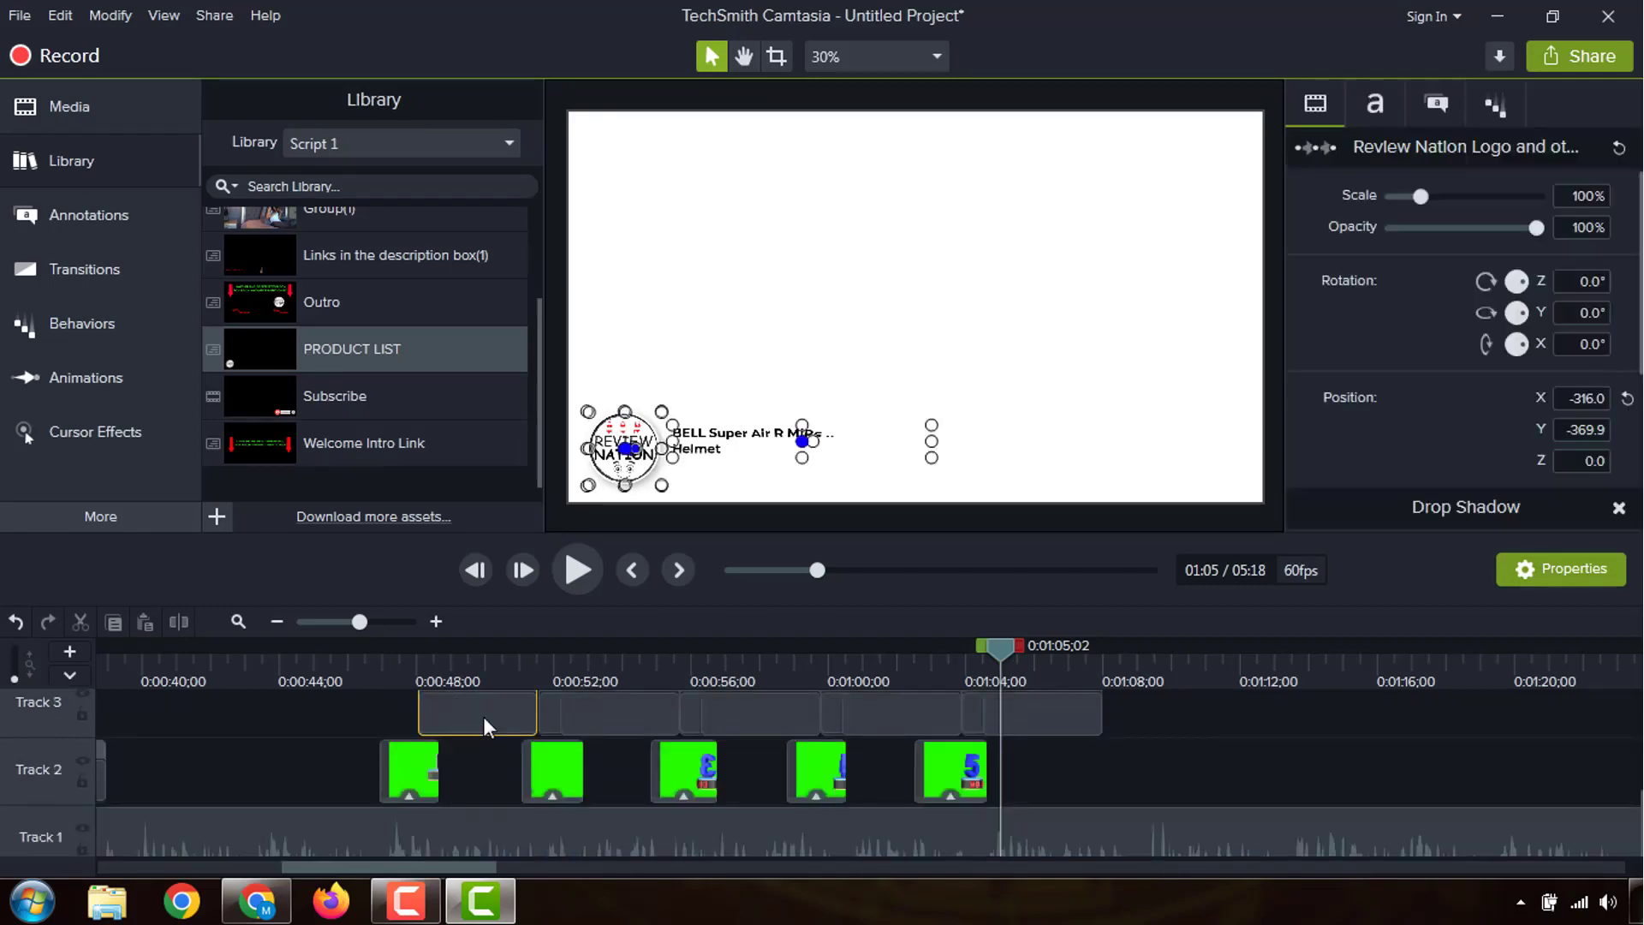
key(ctrl+g)
click(297, 719)
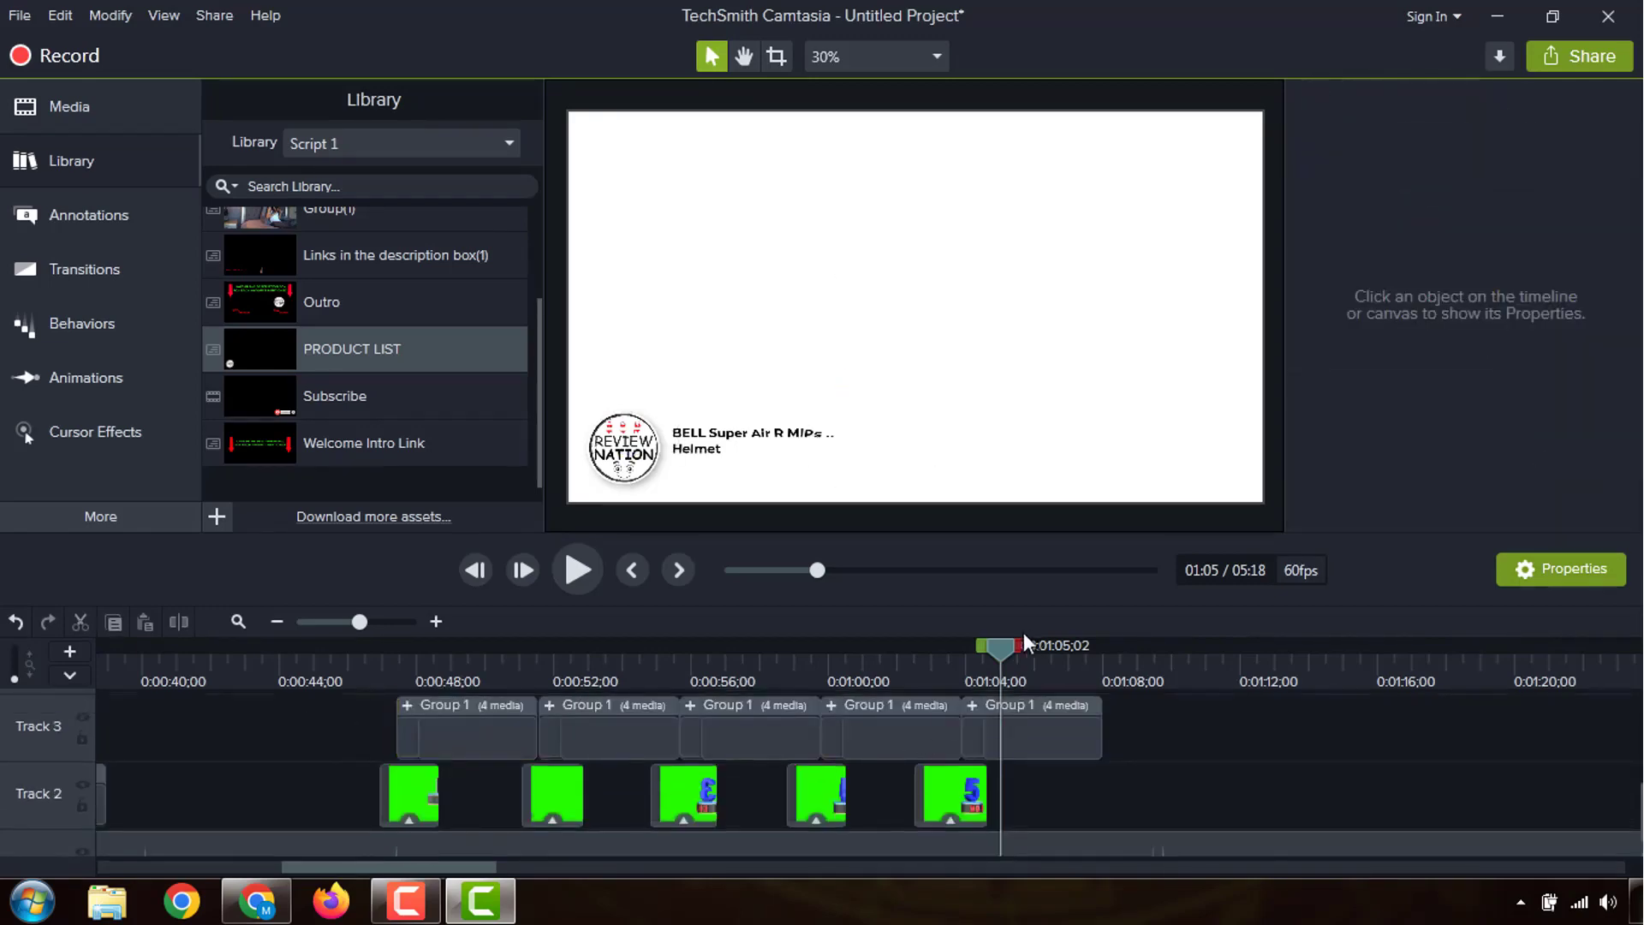
Step: Play the timeline from about 0:00:38, near the end of the Welcome Intro Link clip, to check the narration before the product titles
drag(445, 672, 364, 676)
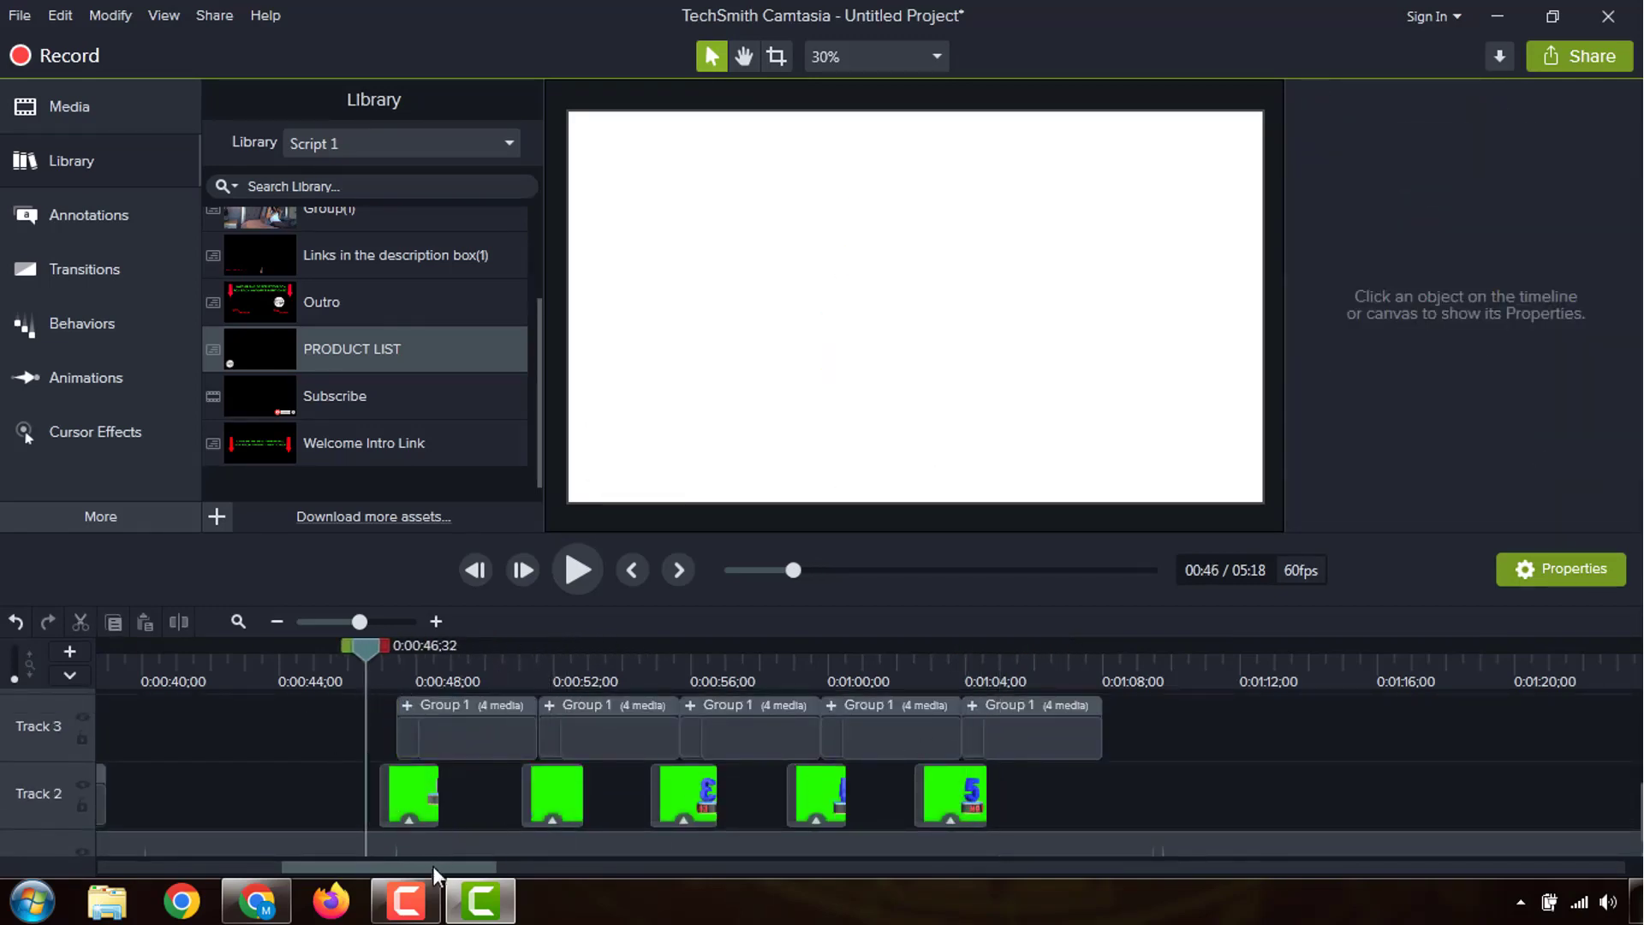
drag(430, 866, 387, 866)
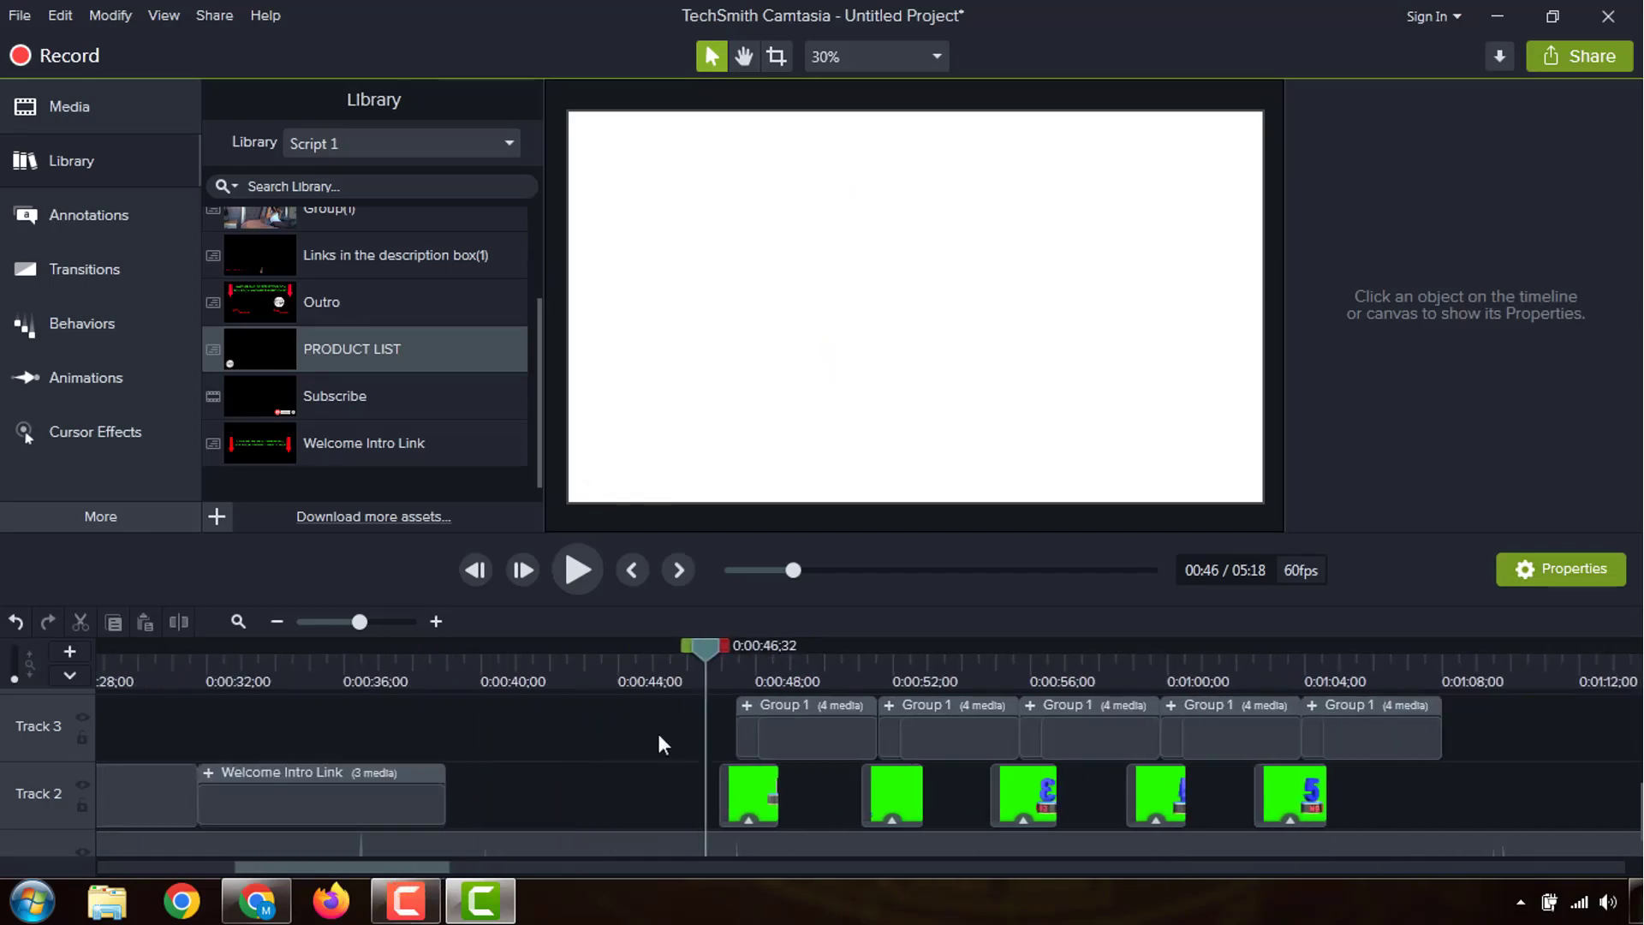
drag(707, 660, 416, 778)
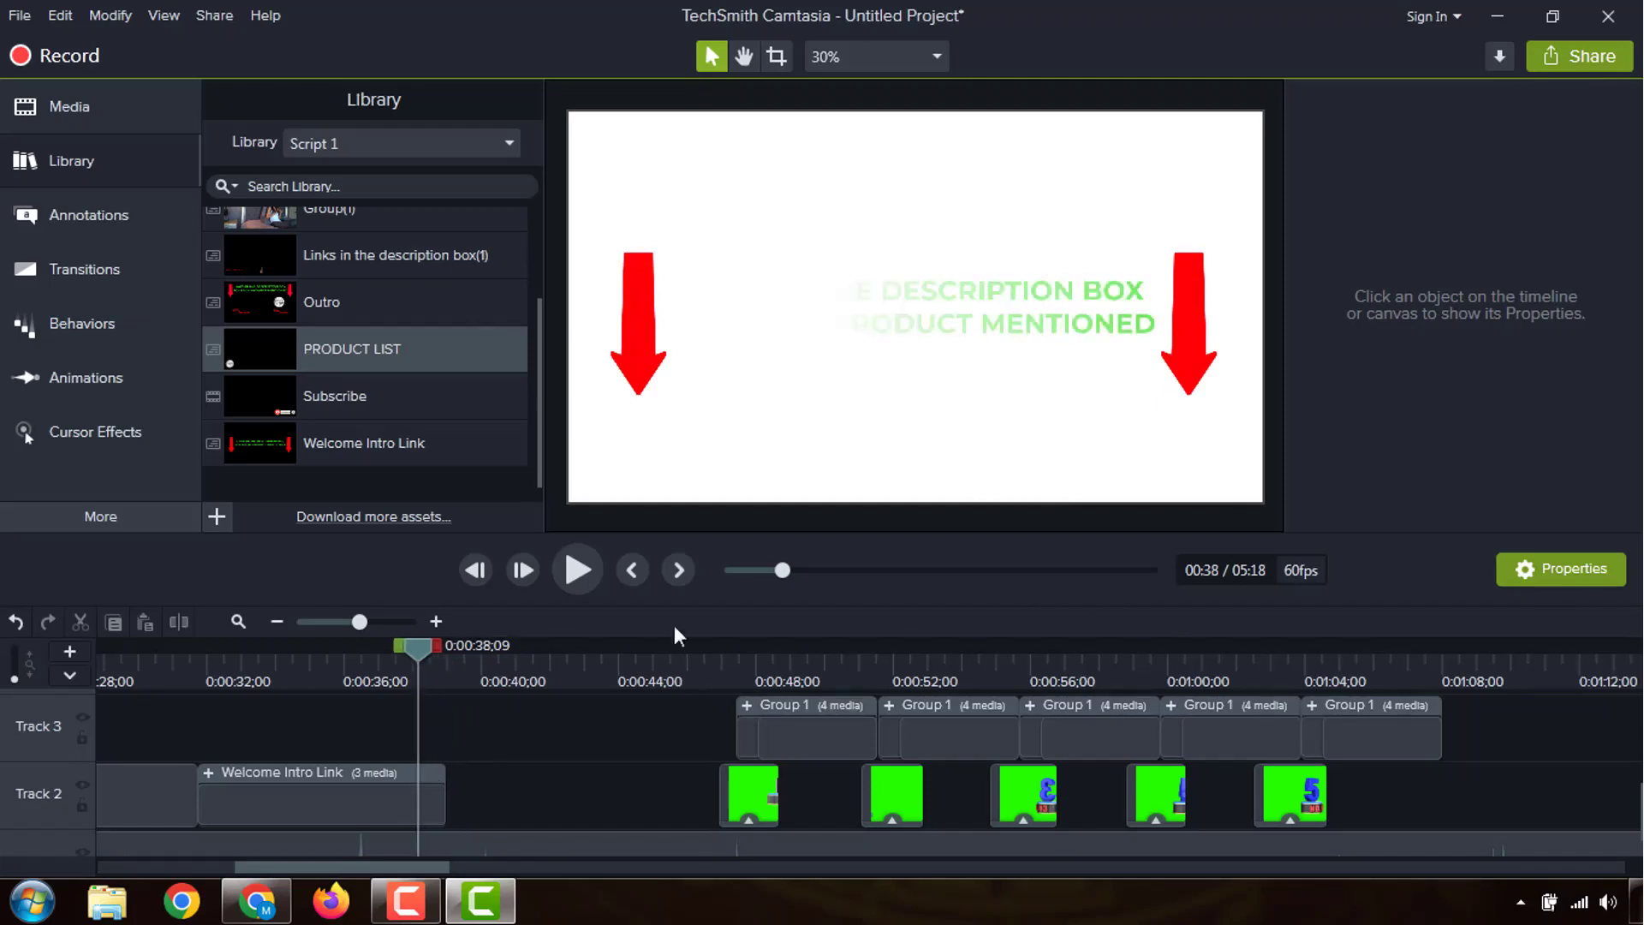
click(578, 567)
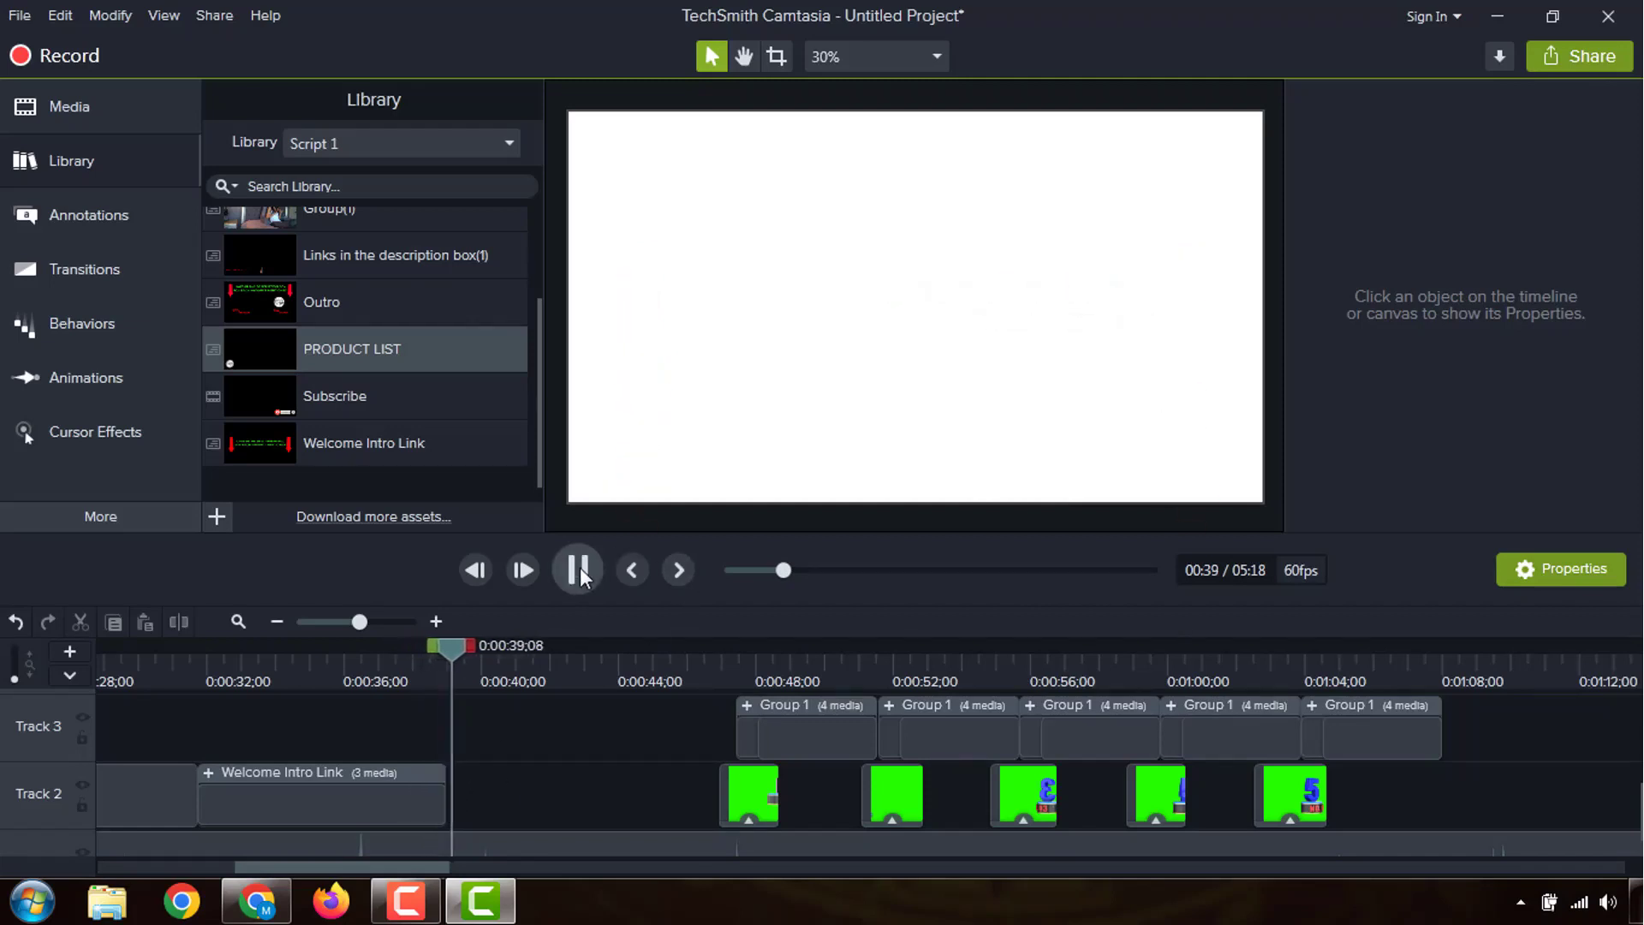
Step: Move the first product title and its number clip to start directly after the Welcome Intro Link, at about 0:00:38
click(578, 569)
drag(685, 756, 464, 757)
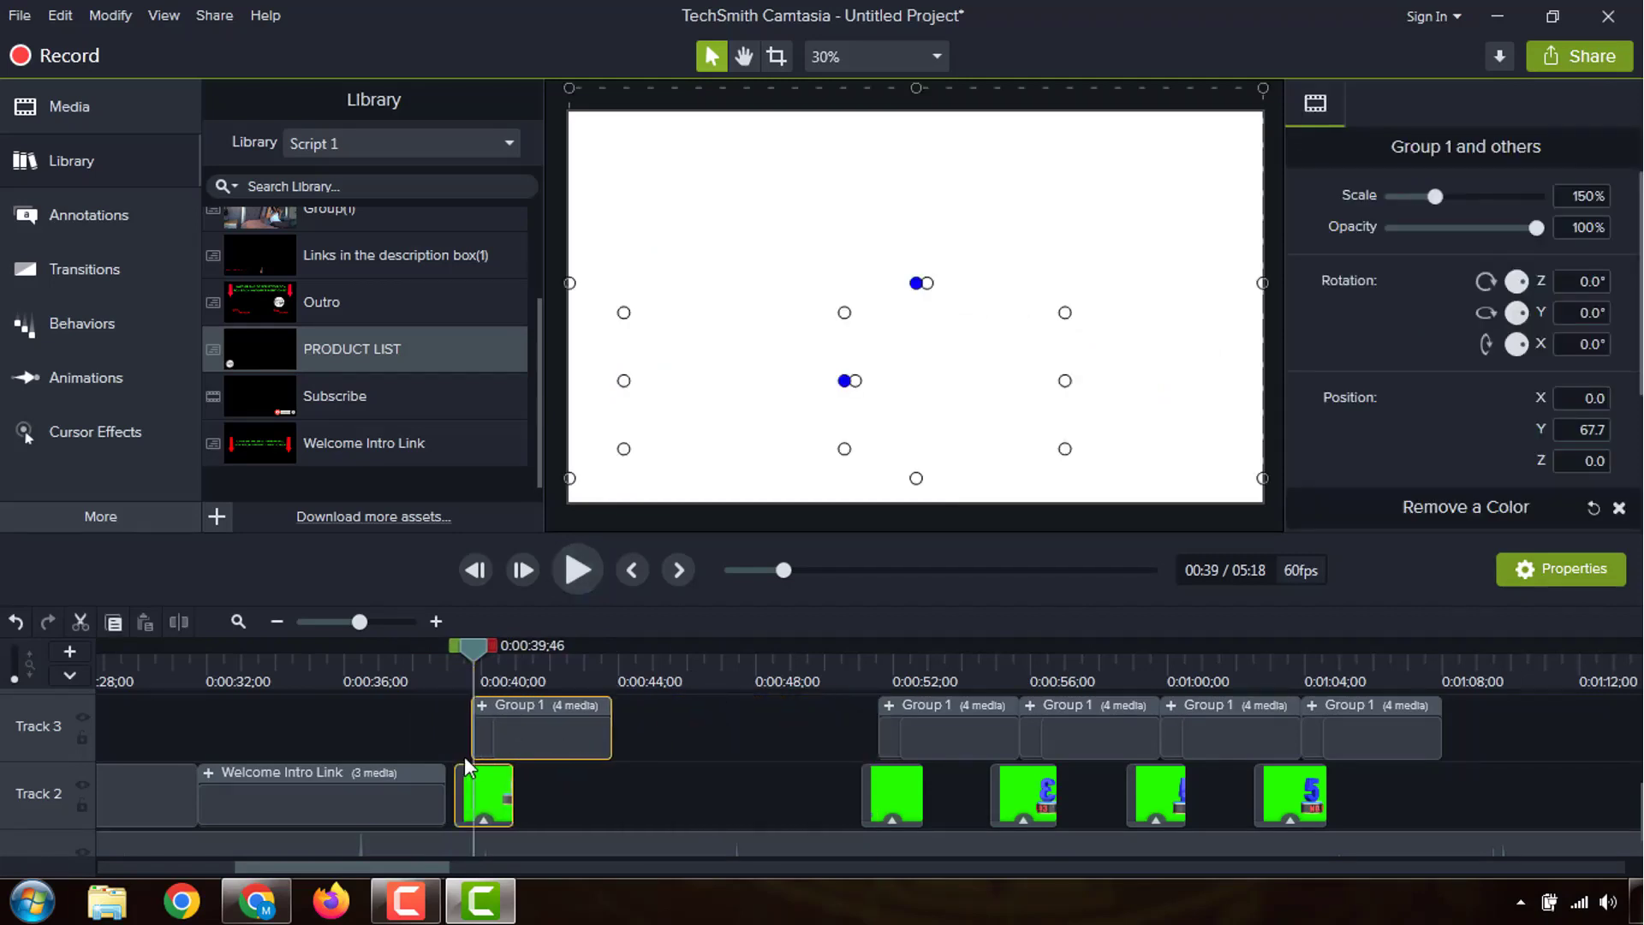
drag(476, 647, 438, 665)
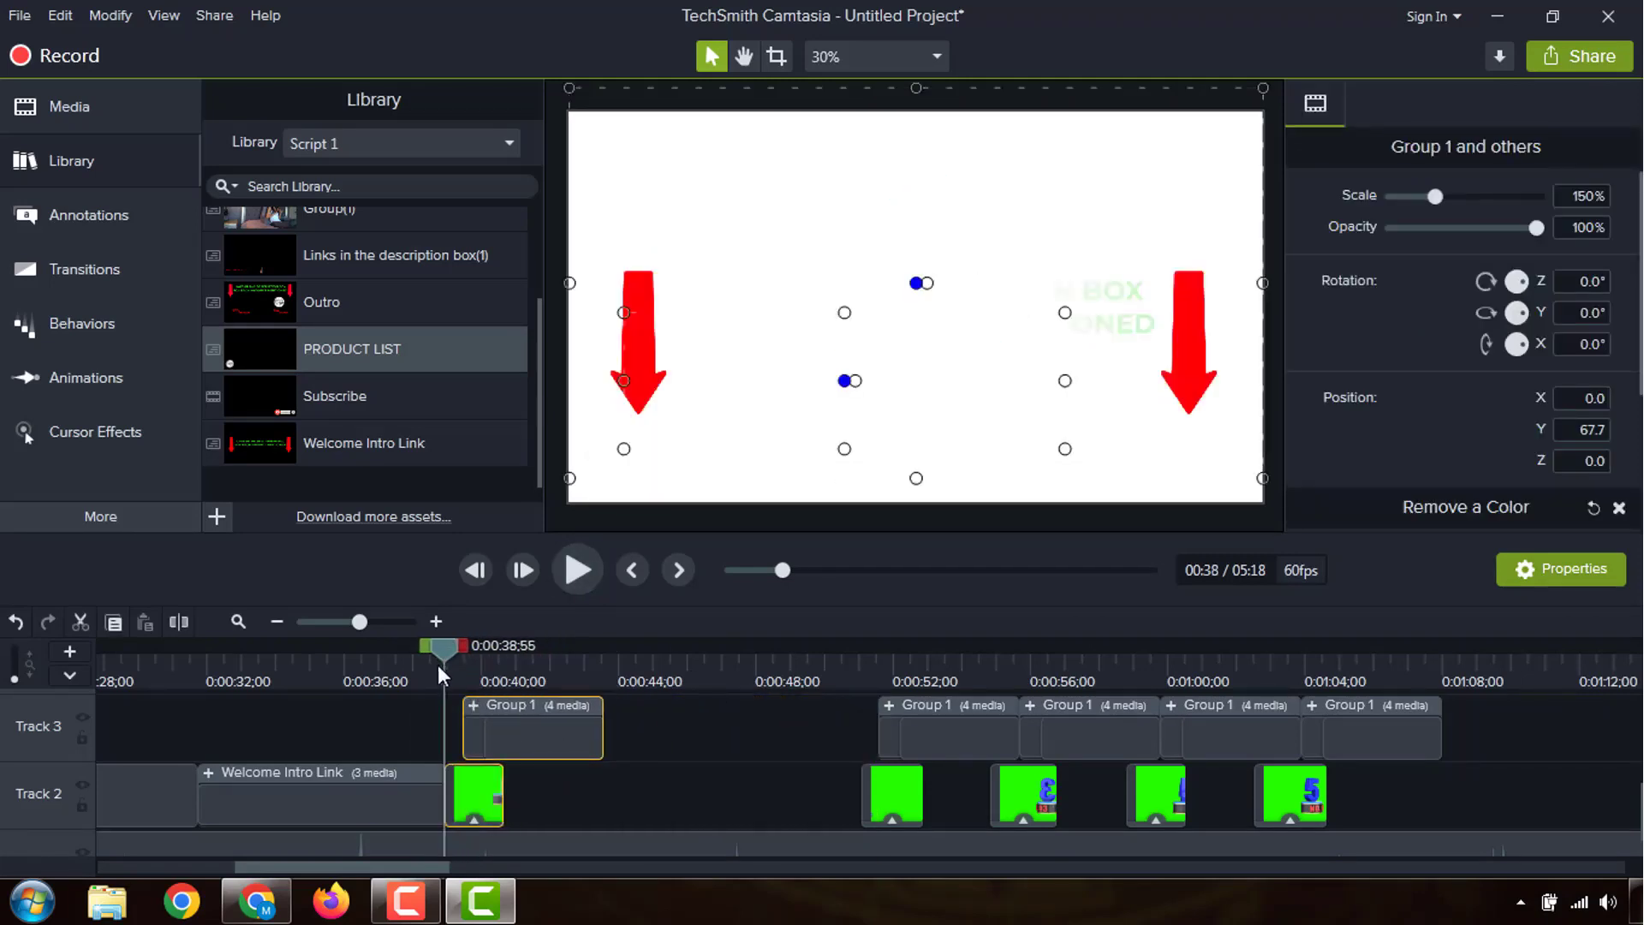
Step: Play from about 0:00:38 to check the first product title and number animation against the narration
click(574, 567)
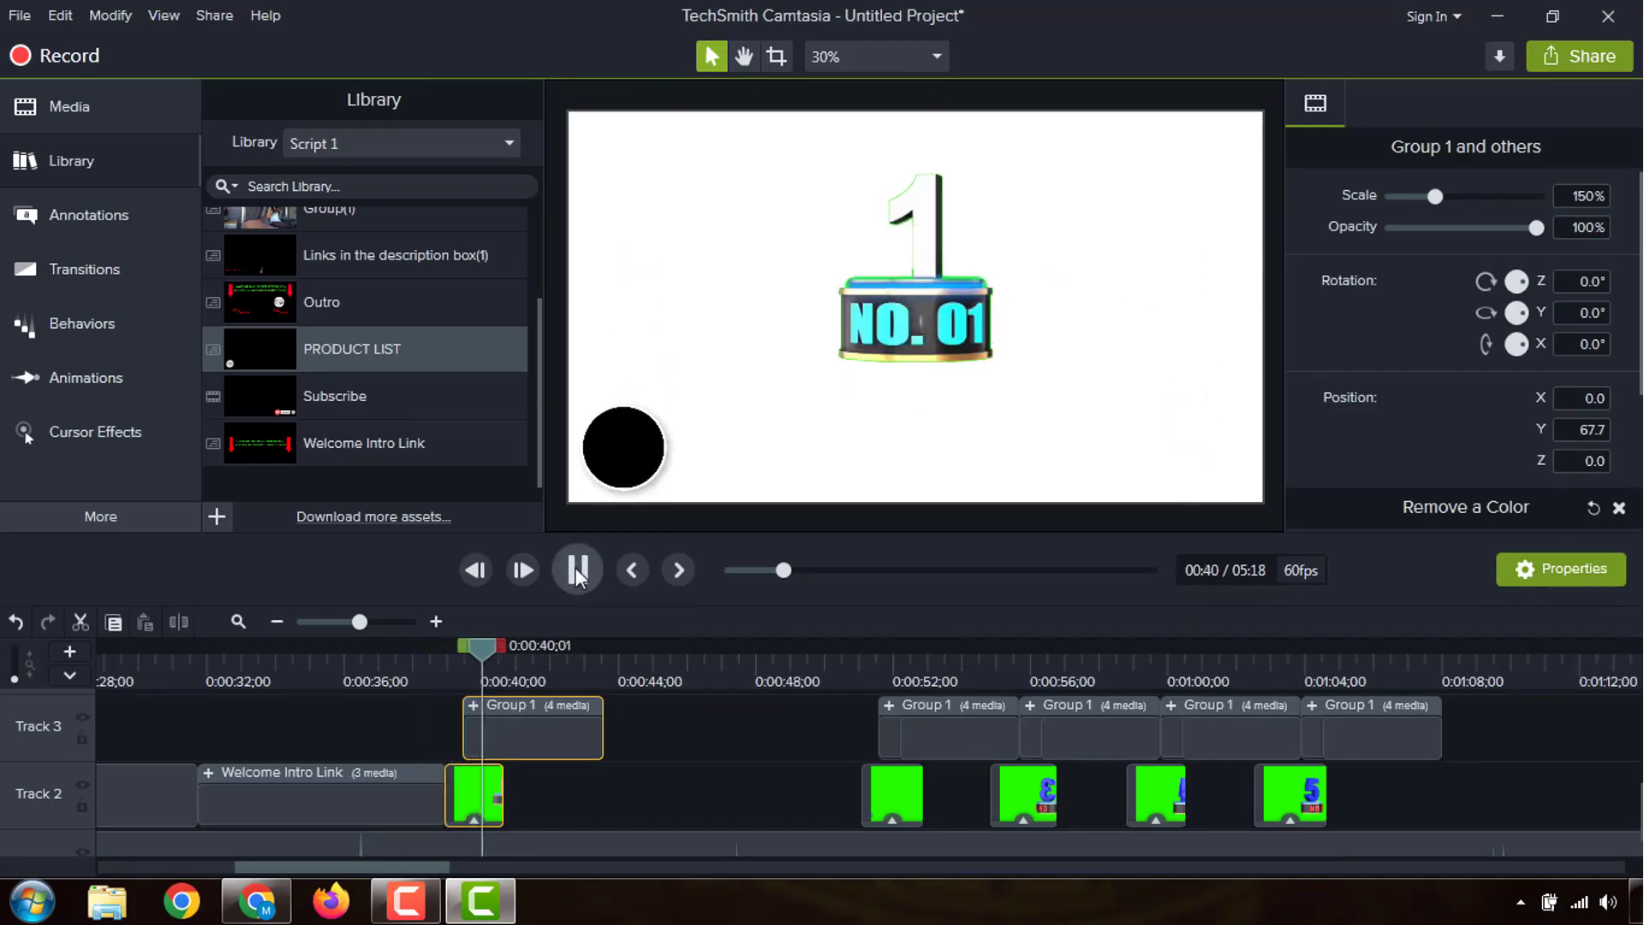
click(576, 568)
drag(469, 648, 423, 646)
scroll(438, 711, down, 1)
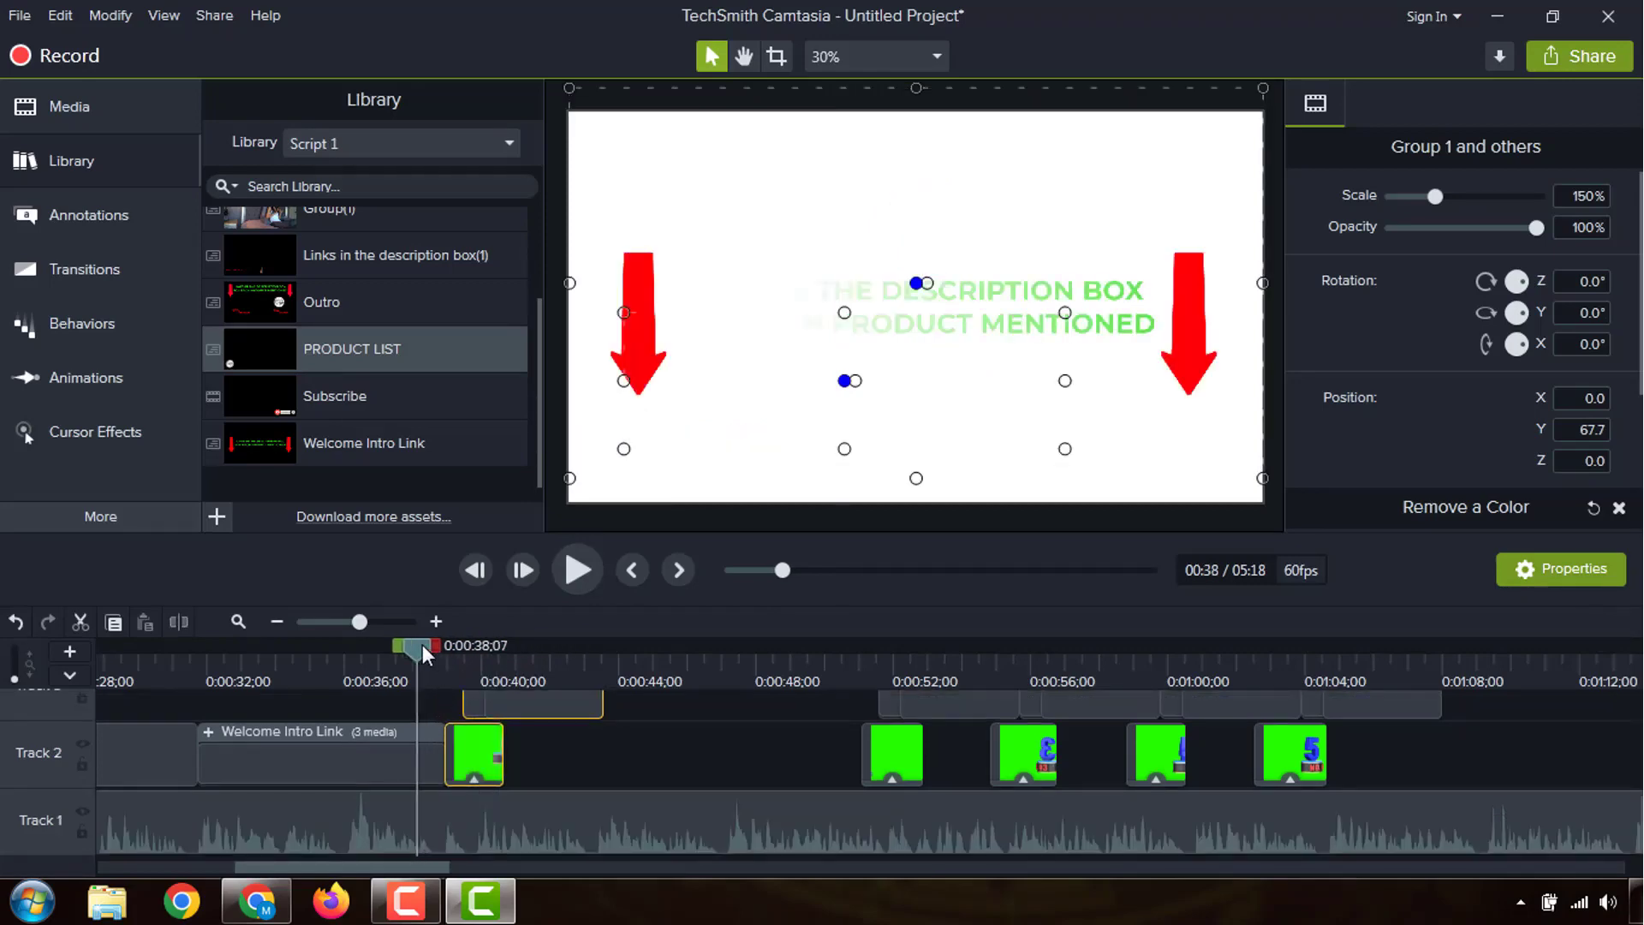
click(579, 563)
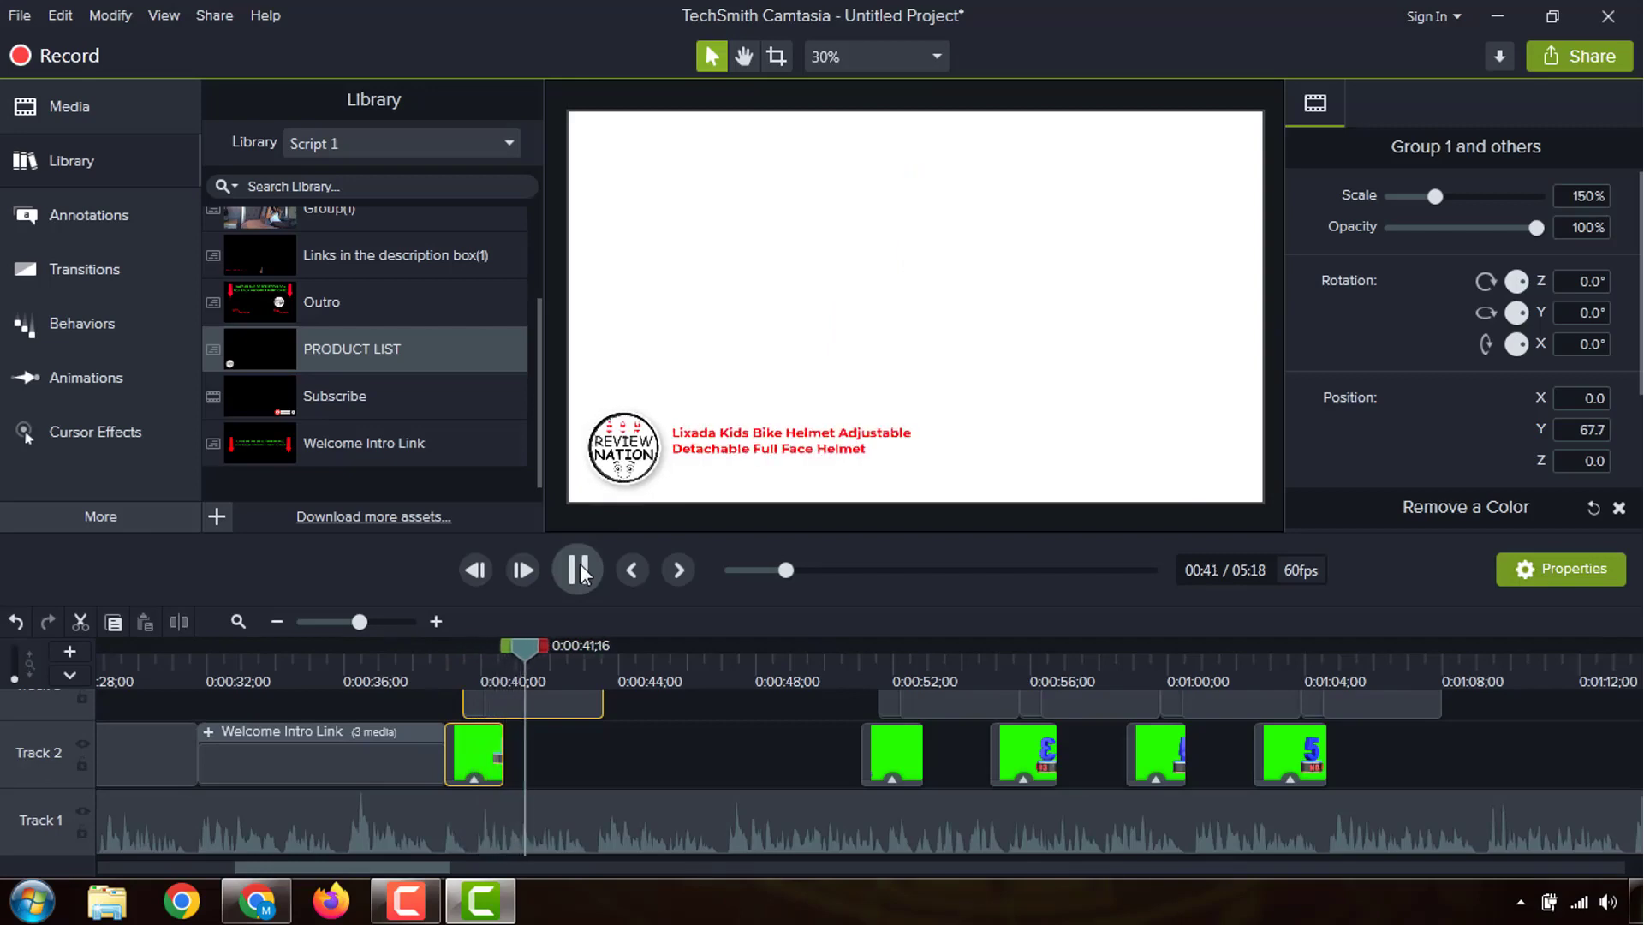
click(579, 563)
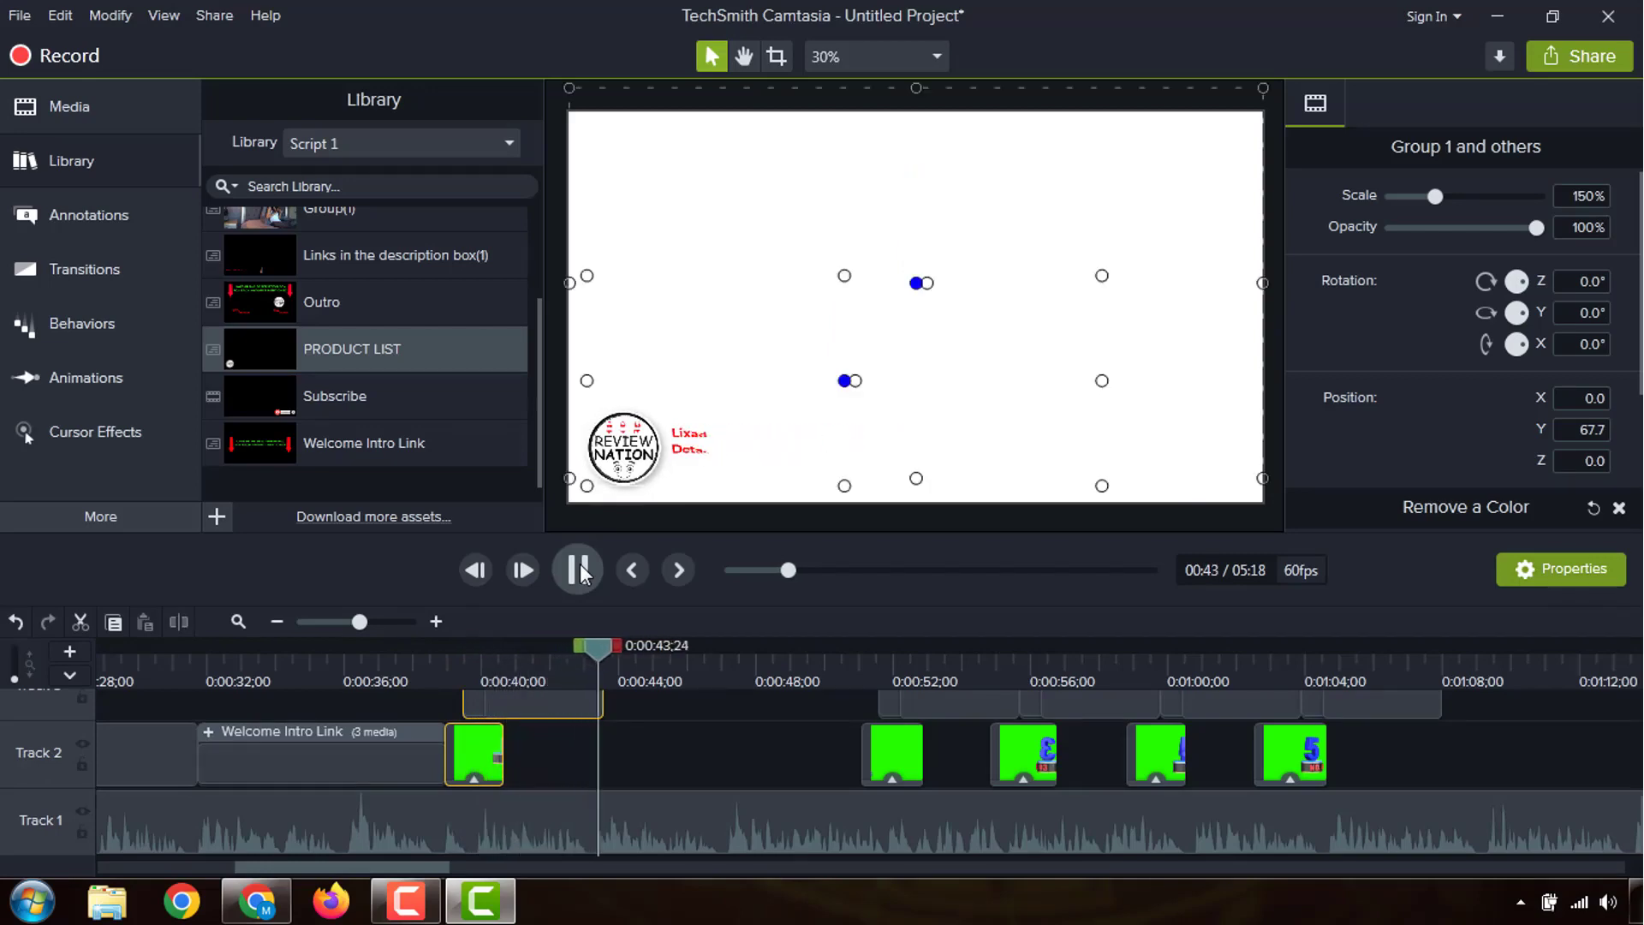
Step: Move the third, fourth and fifth product titles with their number clips together along the timeline to about 0:02:16
drag(599, 666, 834, 696)
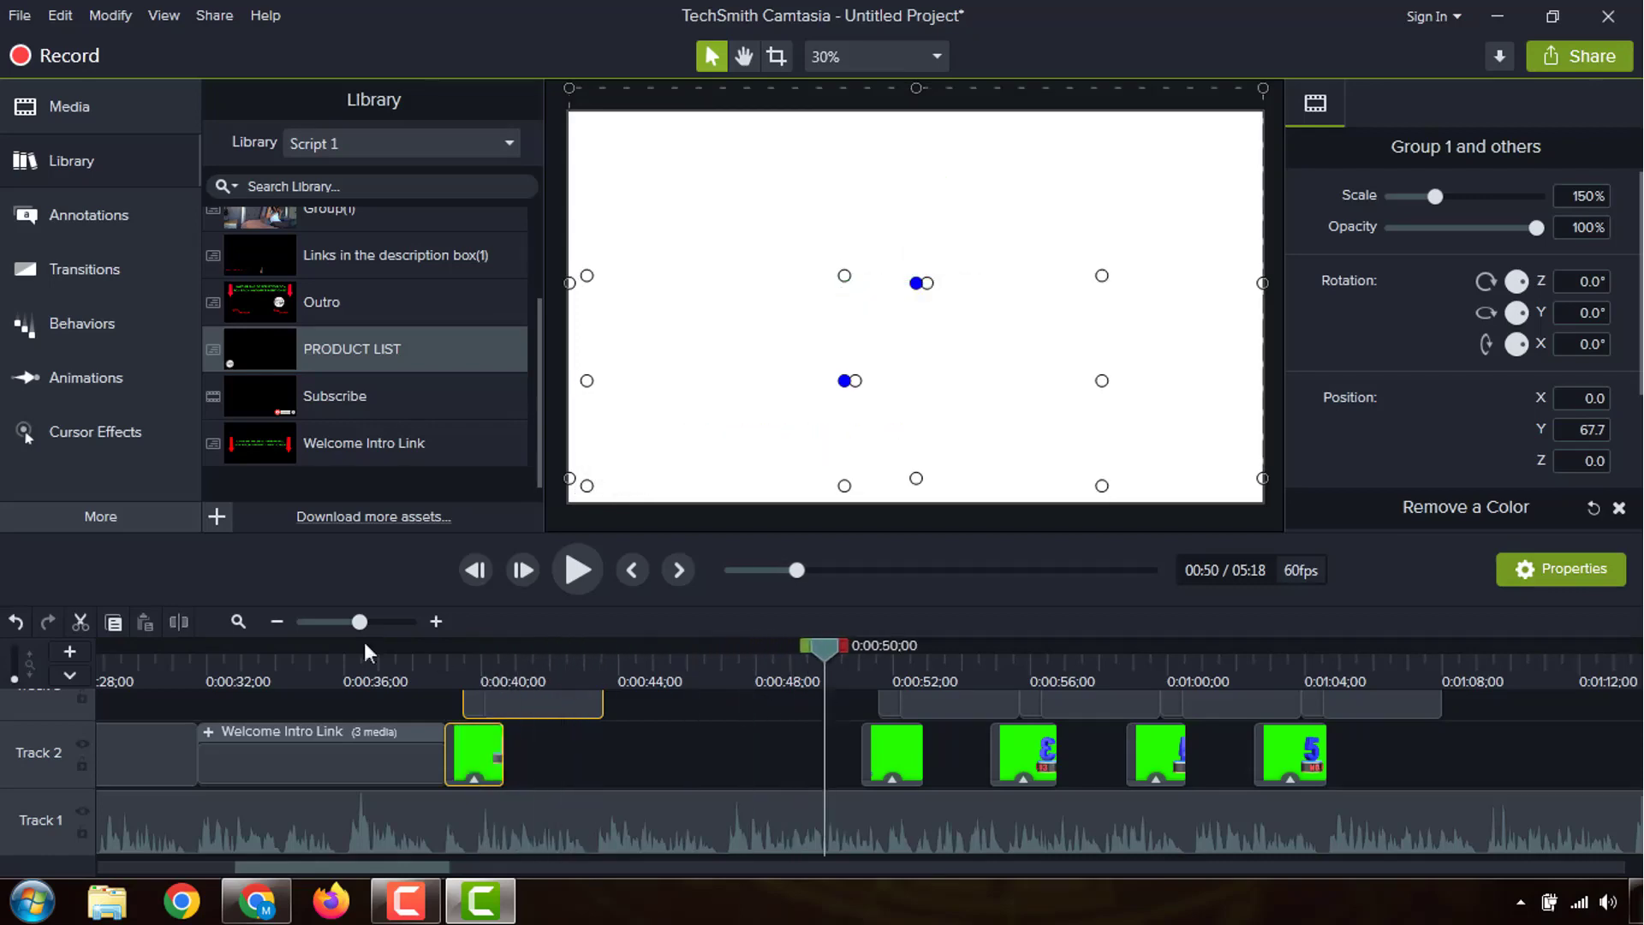
click(278, 621)
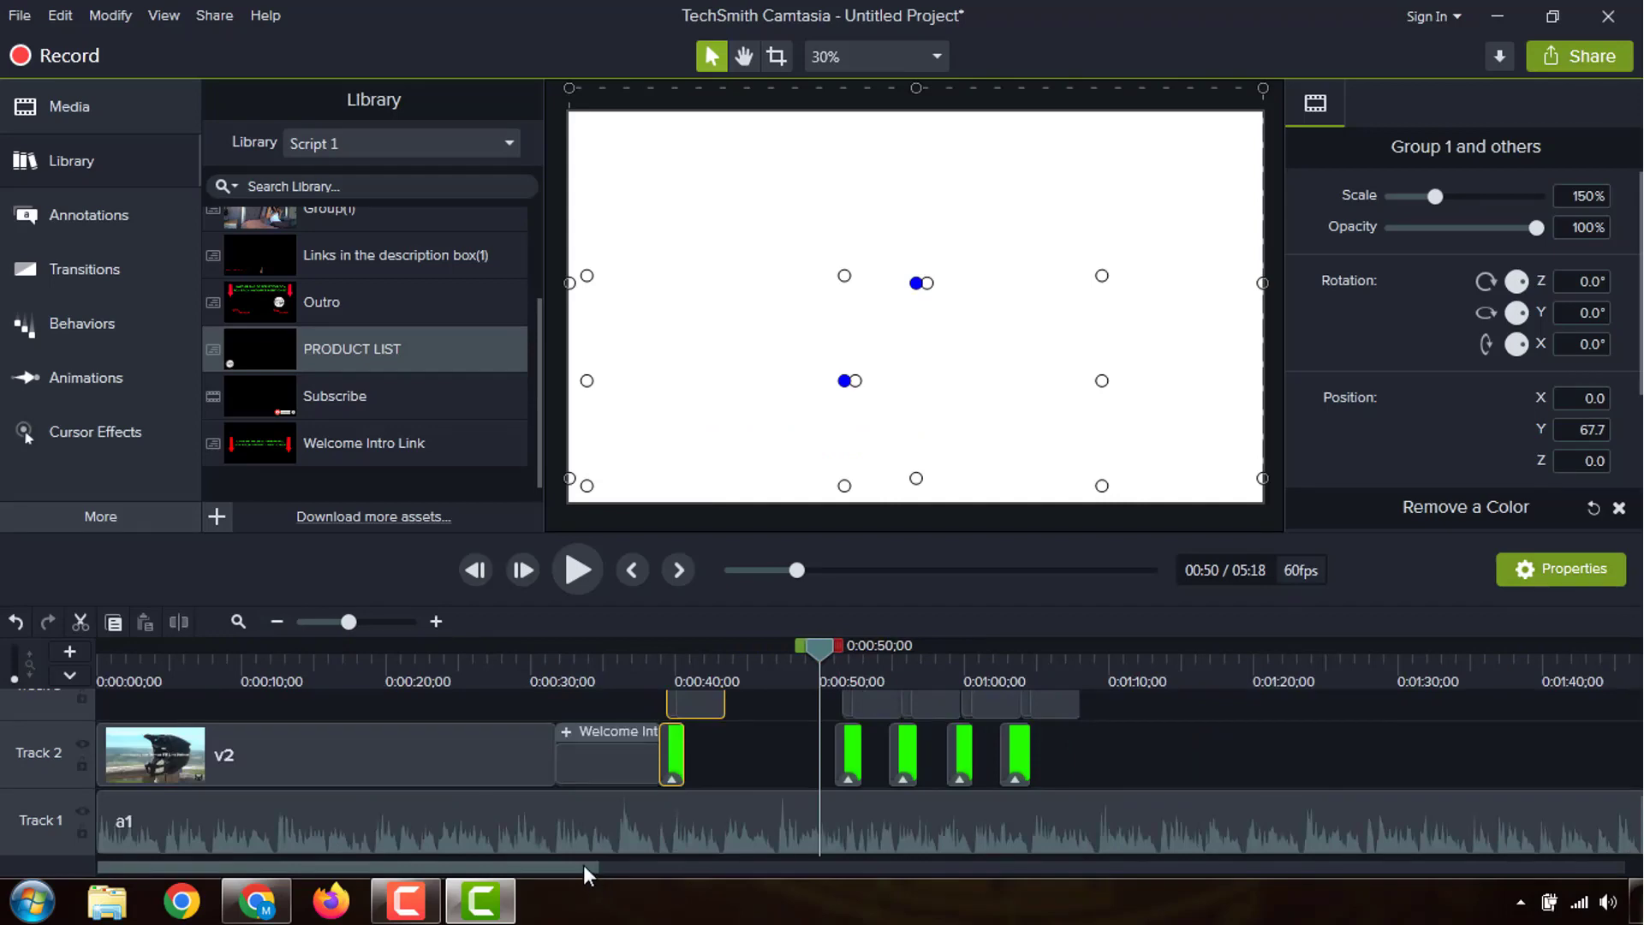
drag(583, 864, 765, 867)
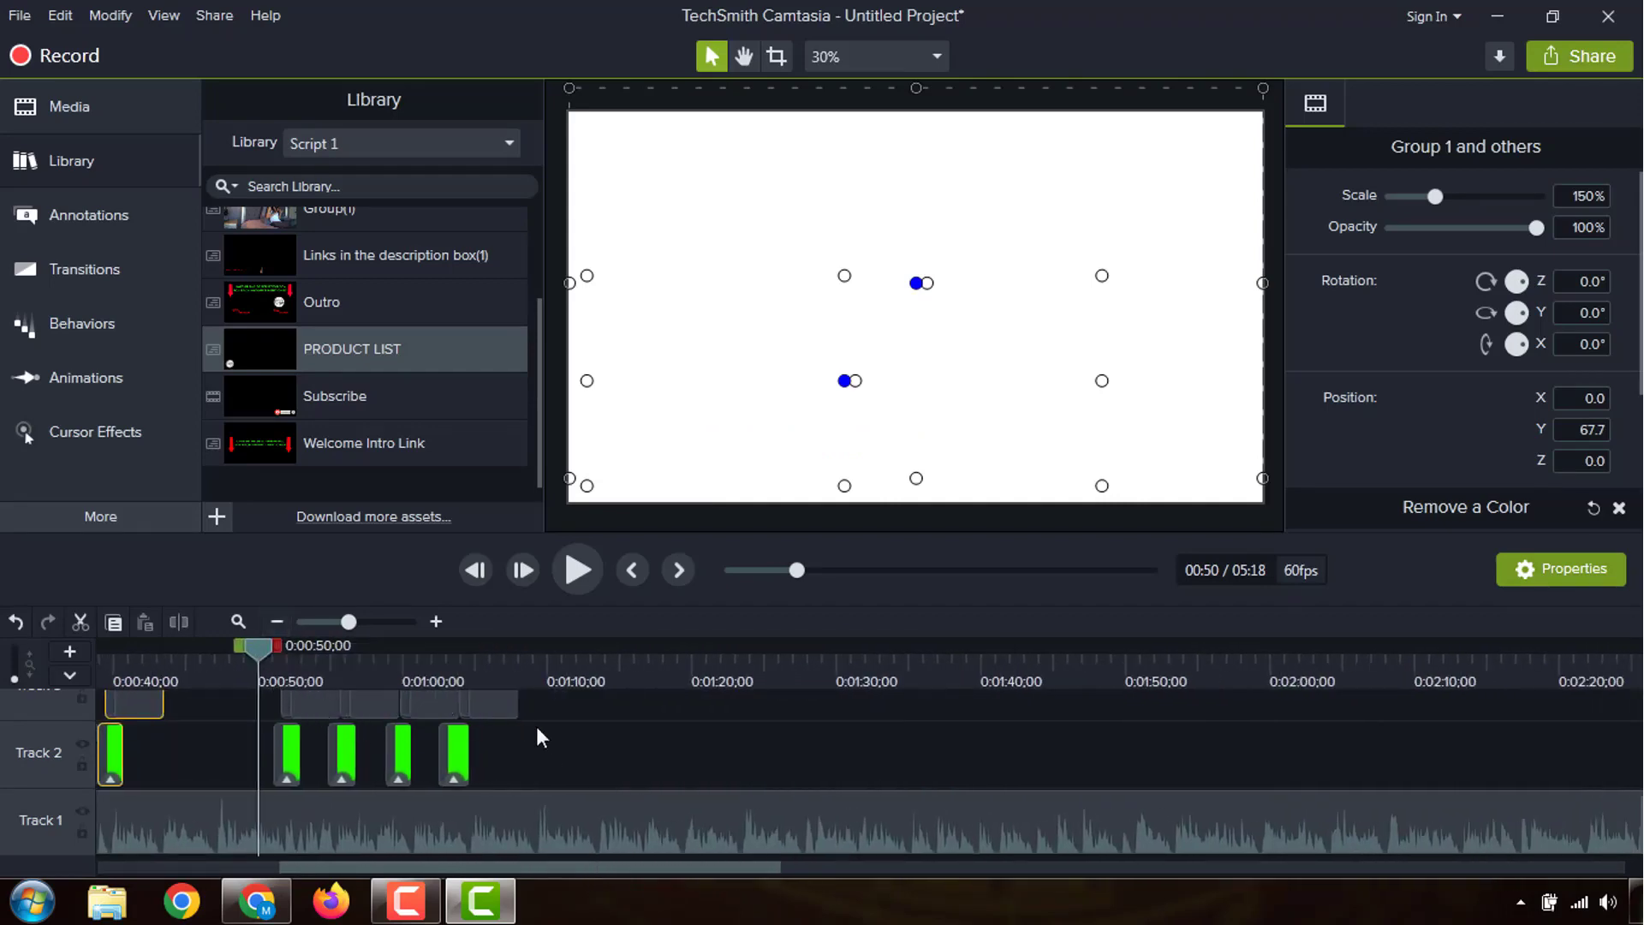
drag(535, 705, 1555, 773)
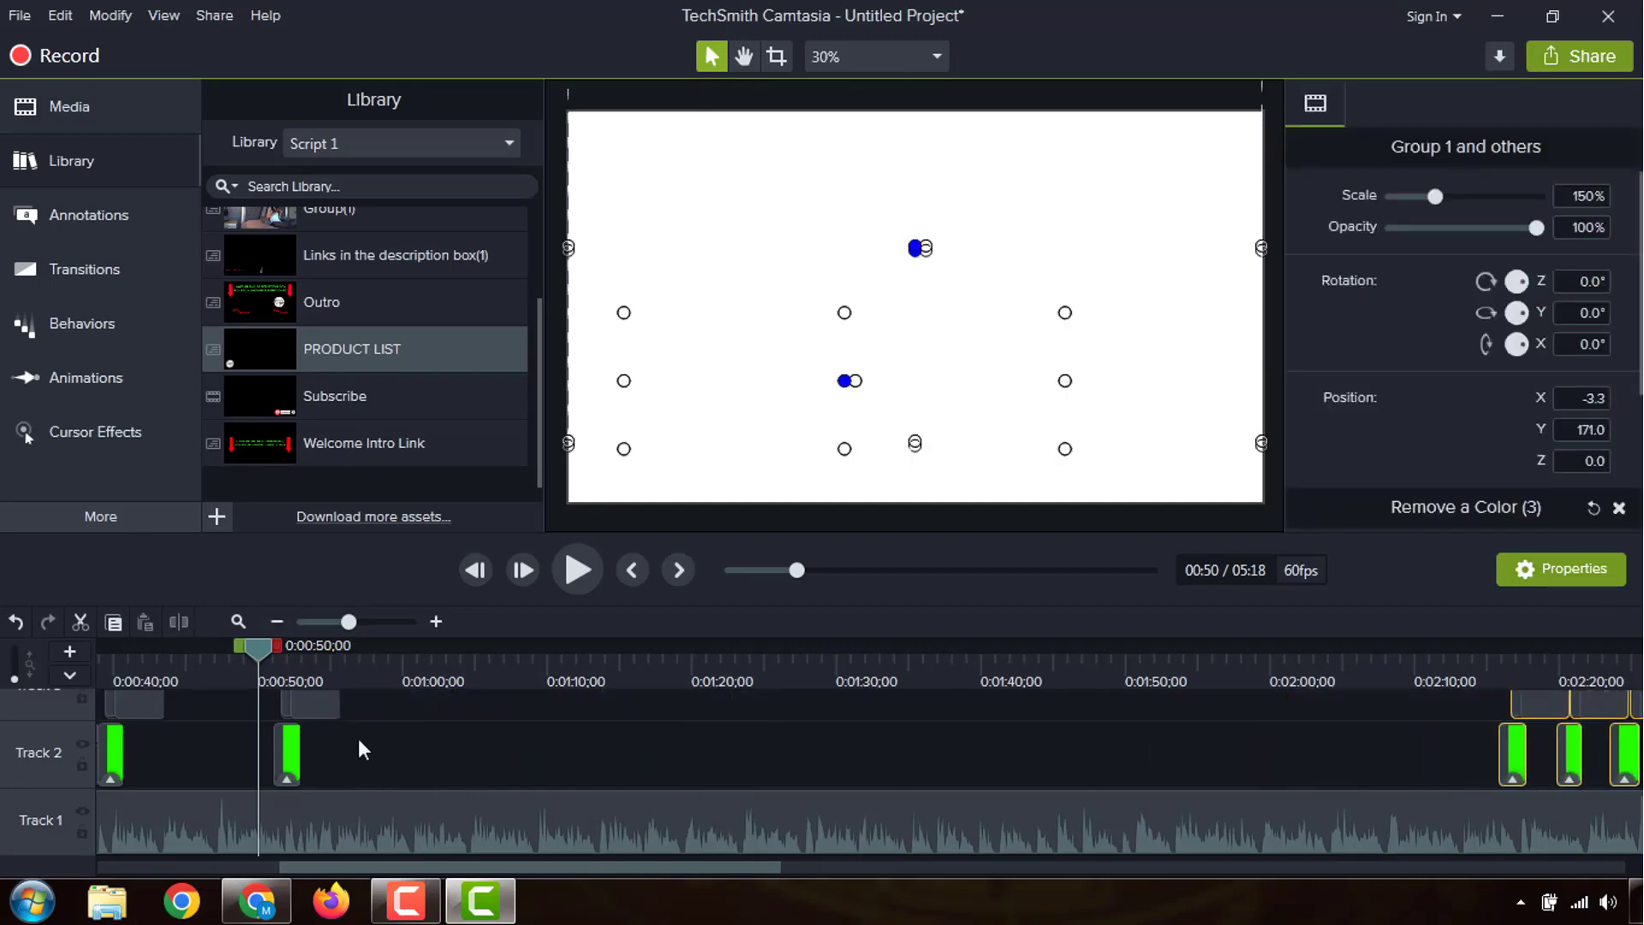
Step: Move the second product title and its number clip to start at about 0:01:49 on the timeline
click(276, 704)
drag(327, 706, 1006, 794)
drag(1186, 801, 1219, 800)
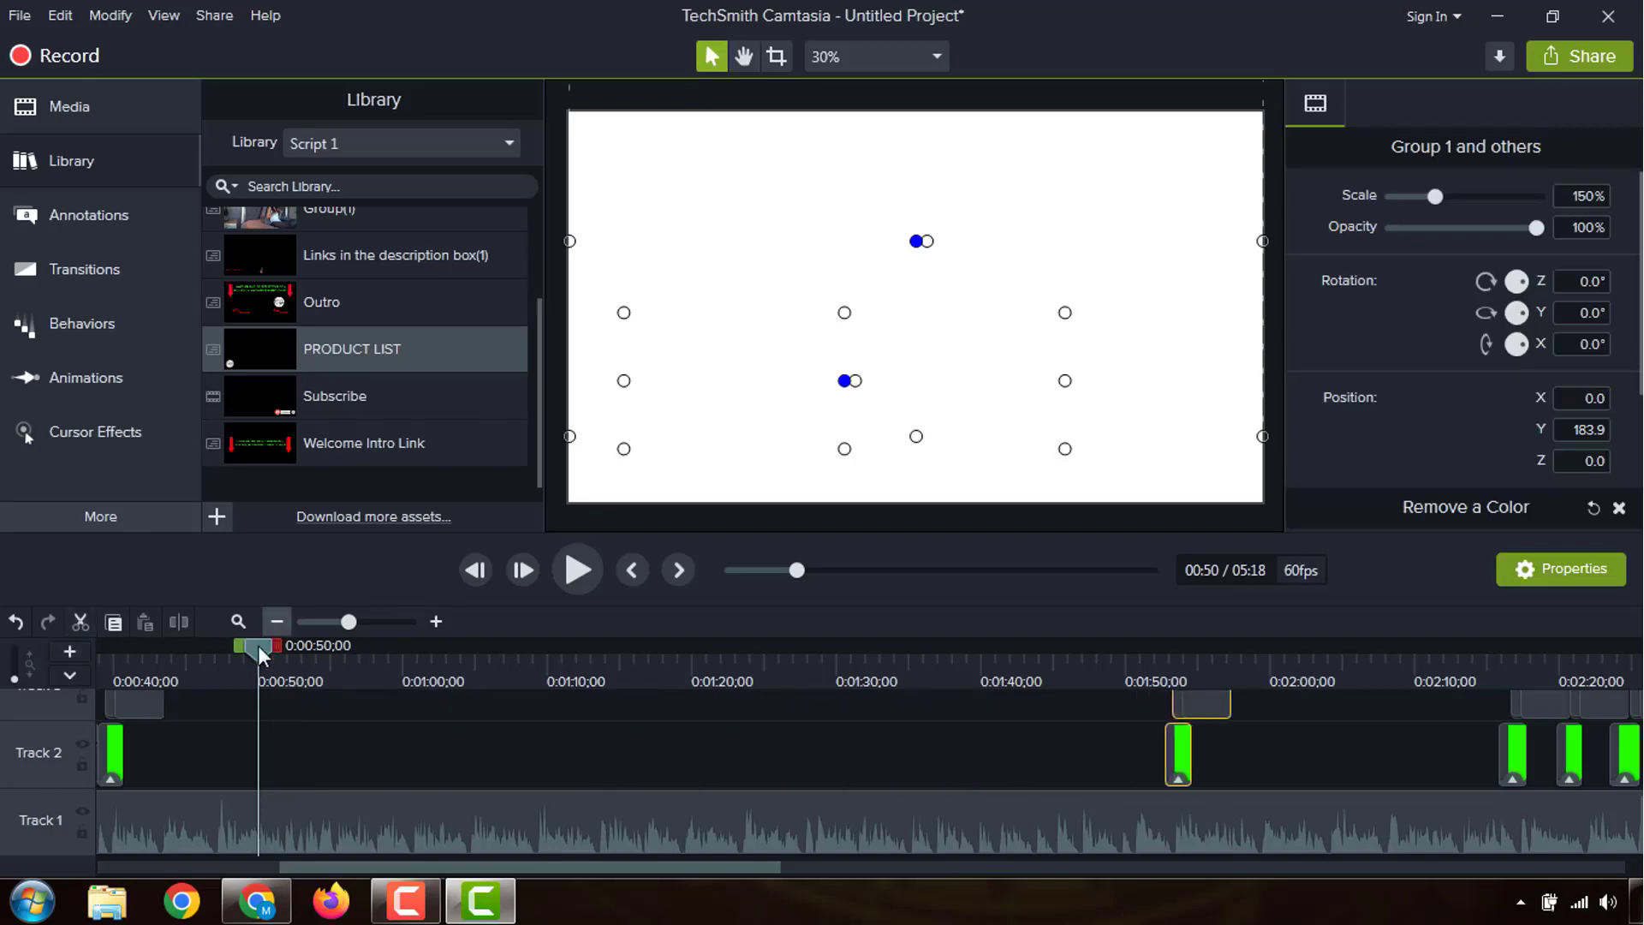
drag(258, 646, 347, 648)
drag(816, 800, 1119, 857)
drag(1188, 702, 1148, 723)
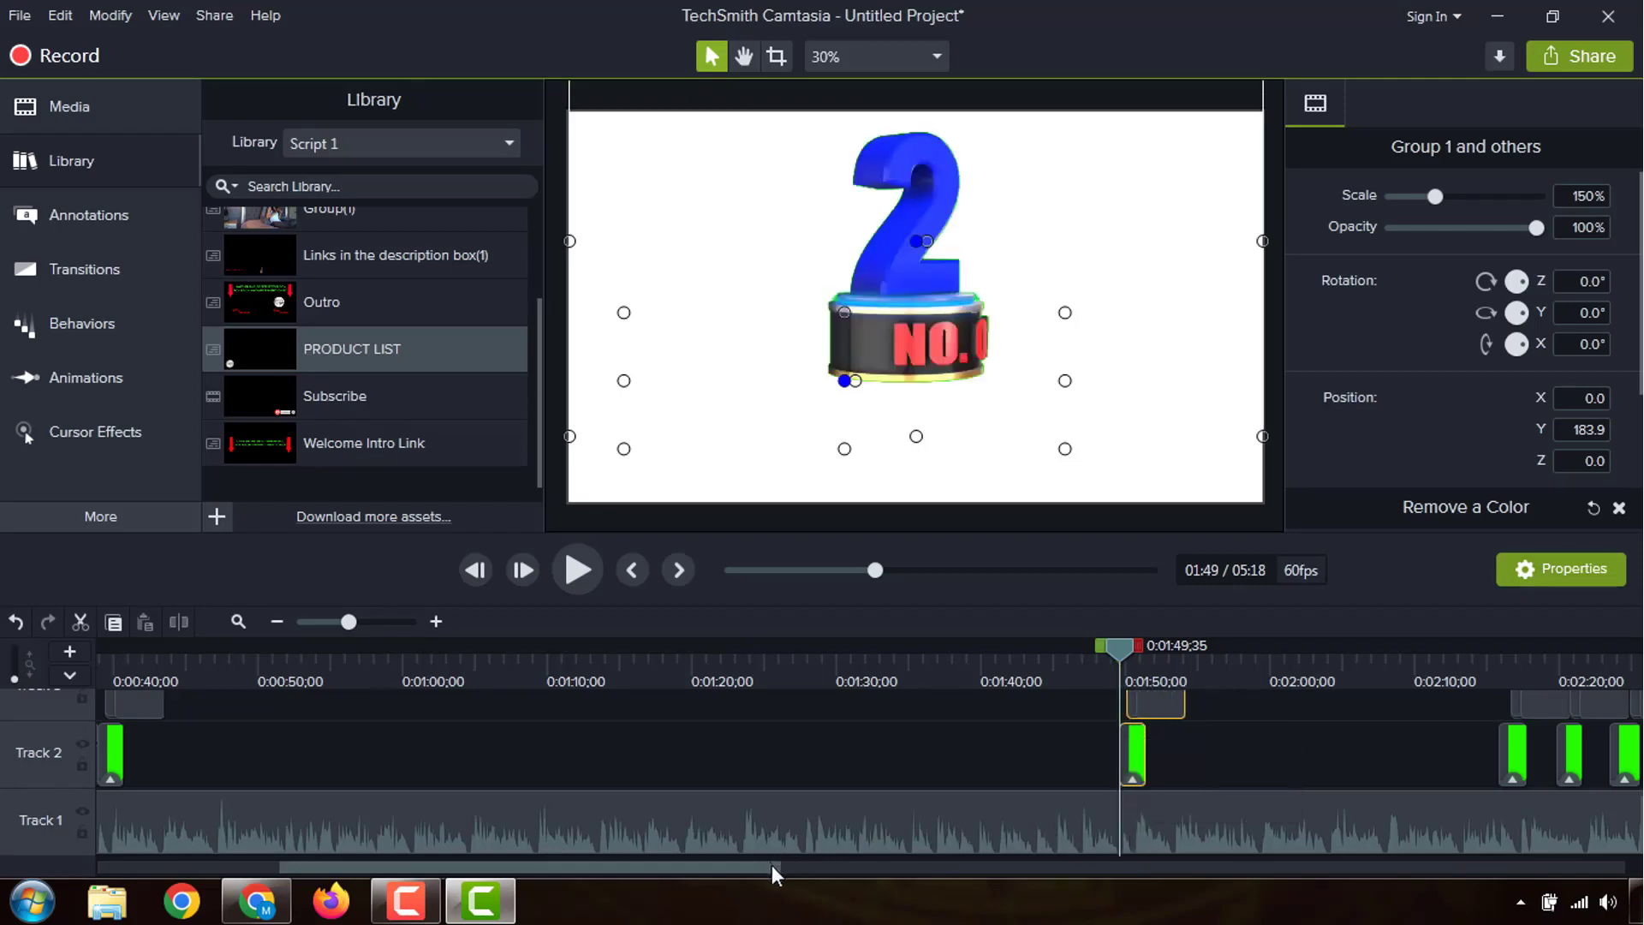
Step: Check the second product title's start at about 0:01:49 against the narration and audio waveform
drag(773, 866, 878, 865)
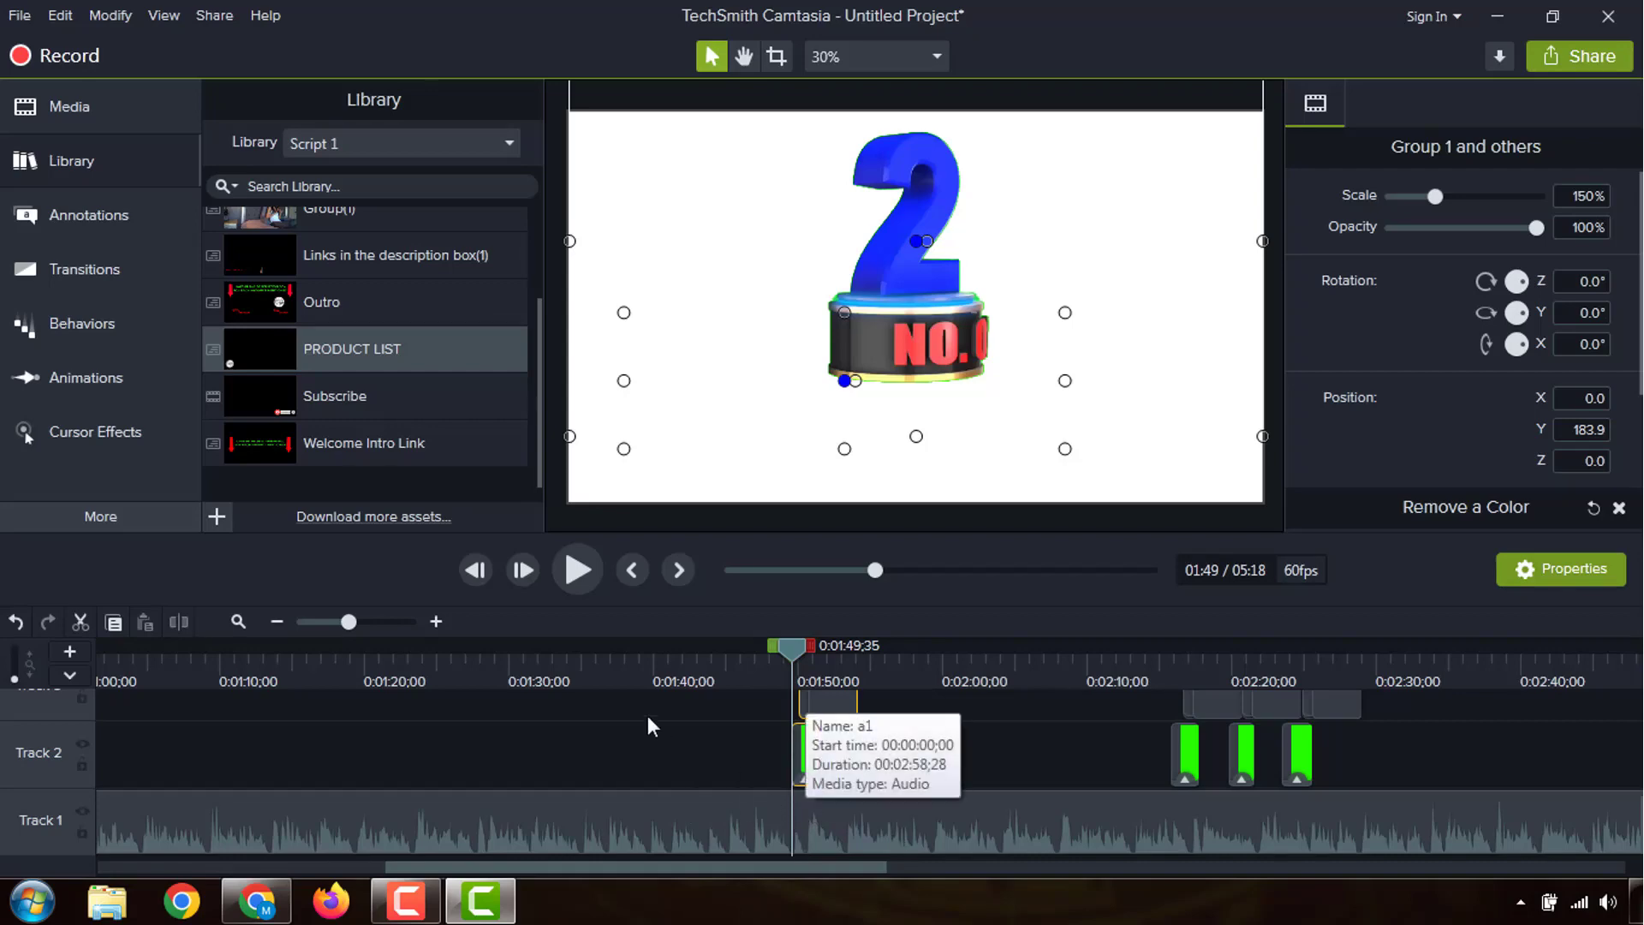
click(578, 570)
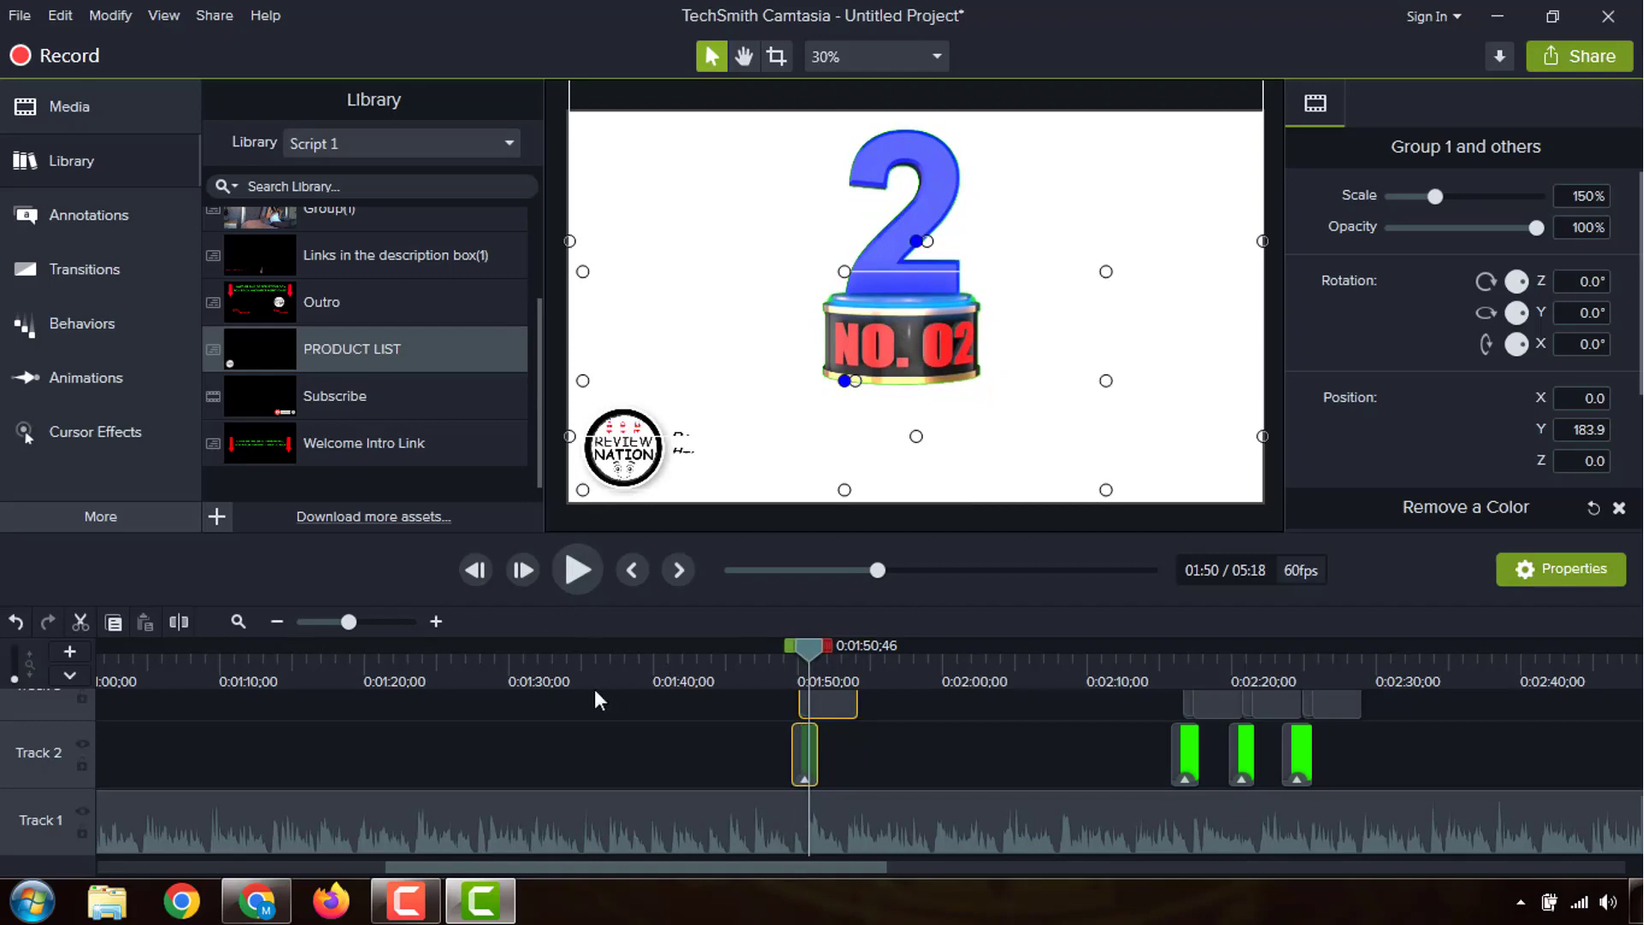
click(437, 622)
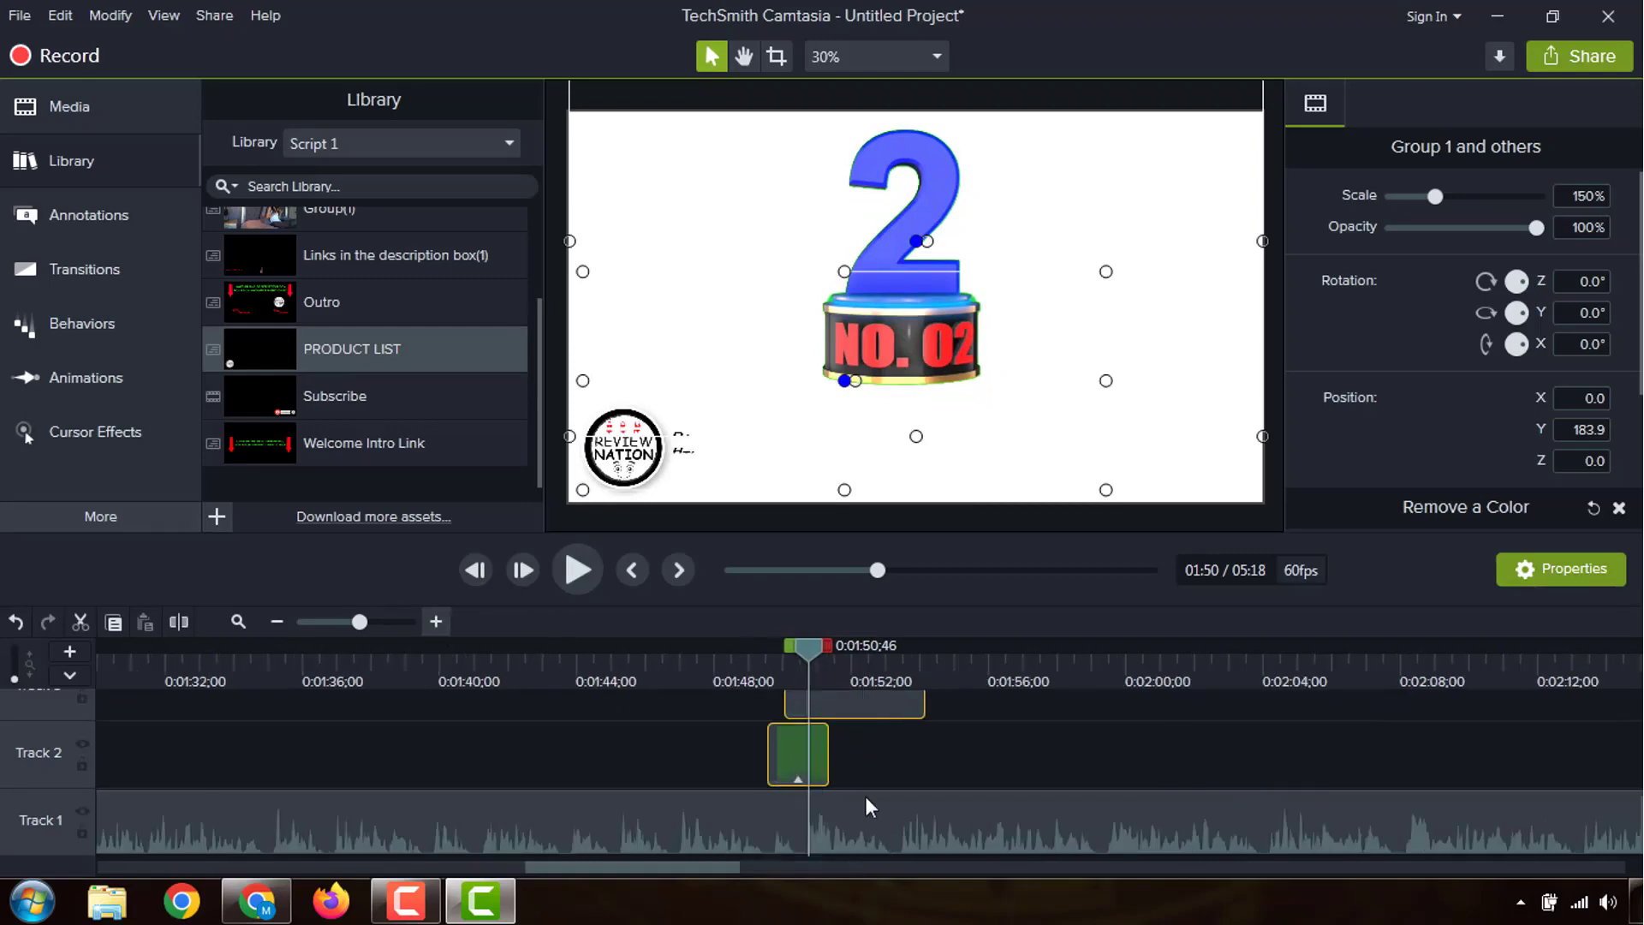
drag(808, 644, 754, 665)
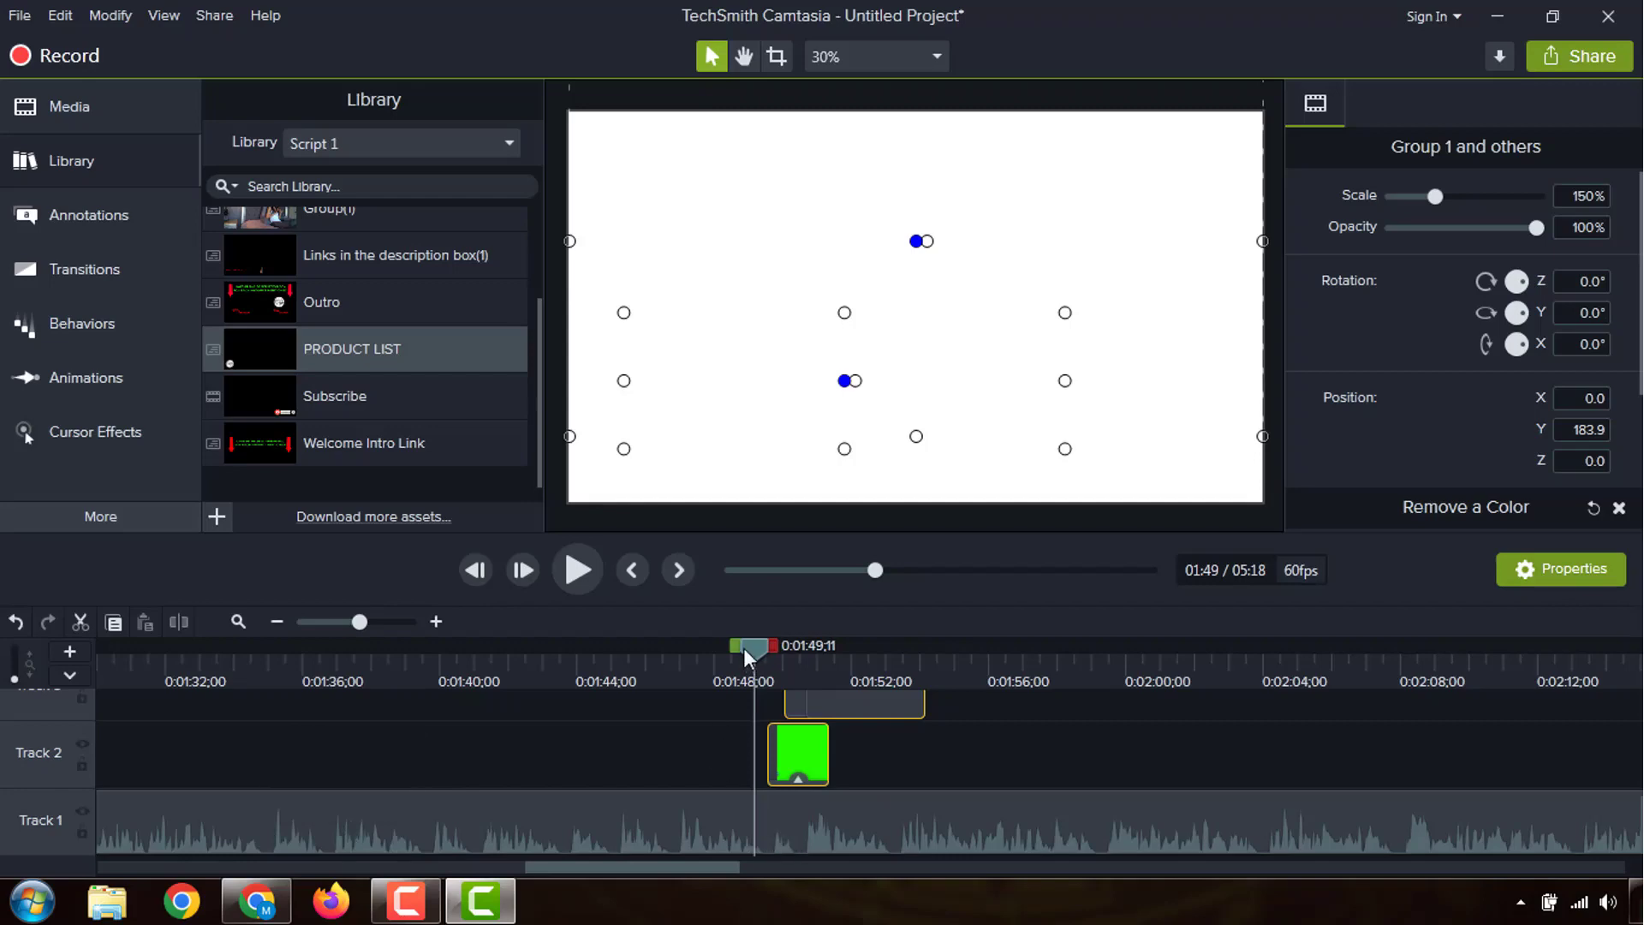
drag(743, 647, 798, 796)
scroll(358, 686, down, 1)
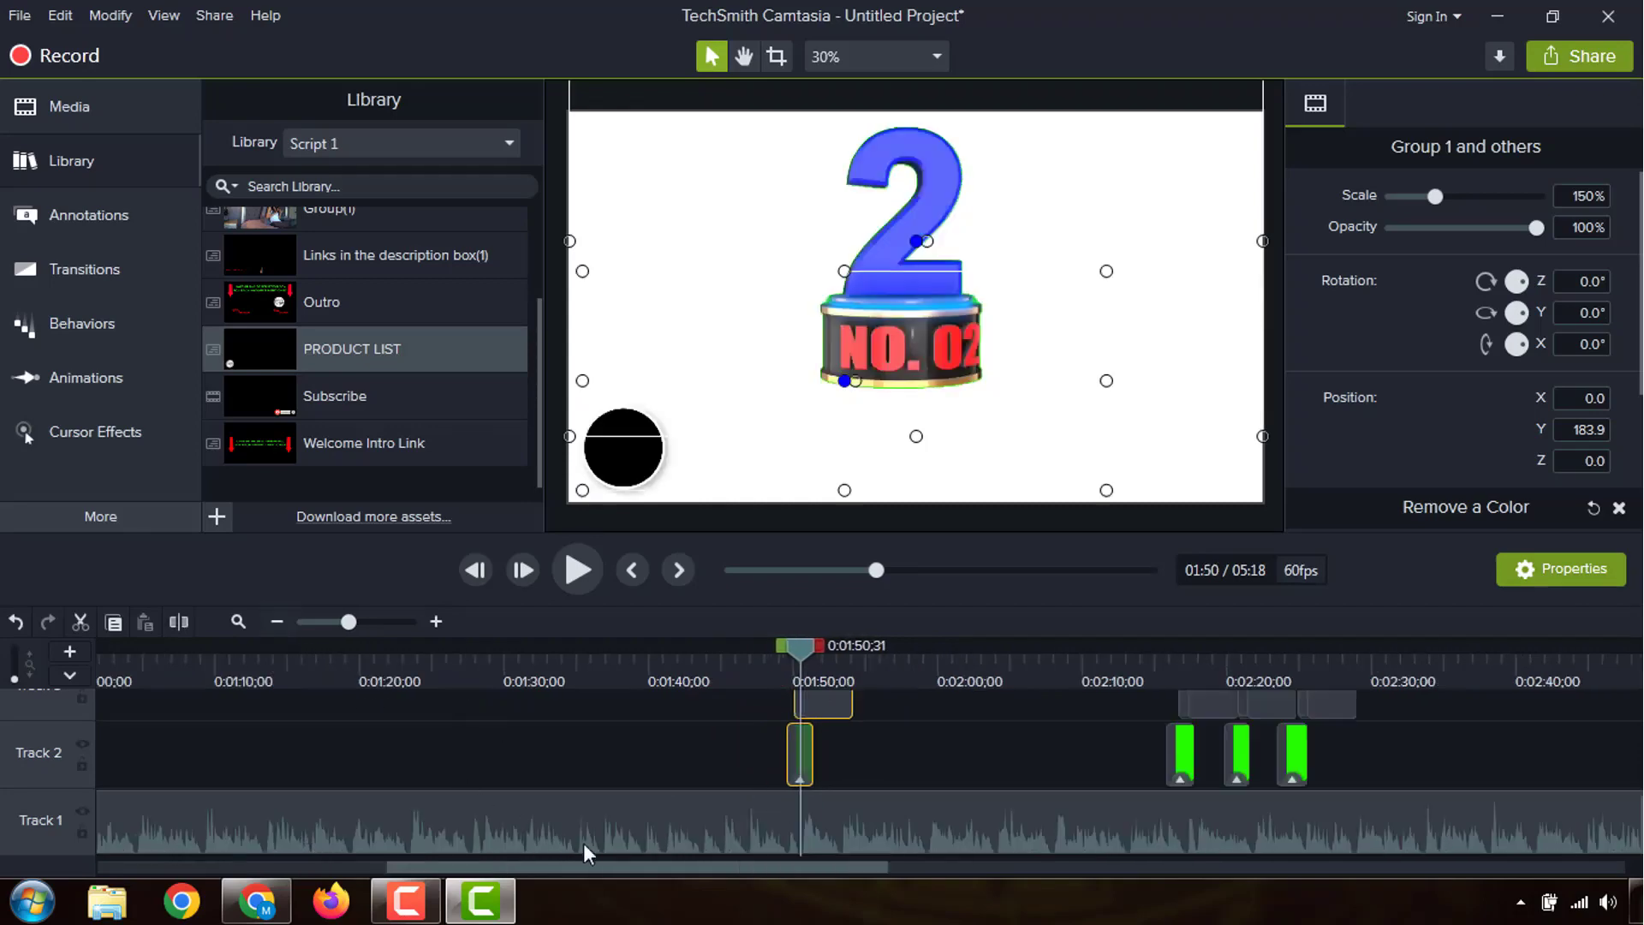
Step: Move the last three product titles and their number clips so the third title's number clip starts with audio a2, at about 0:02:58
drag(604, 863, 801, 868)
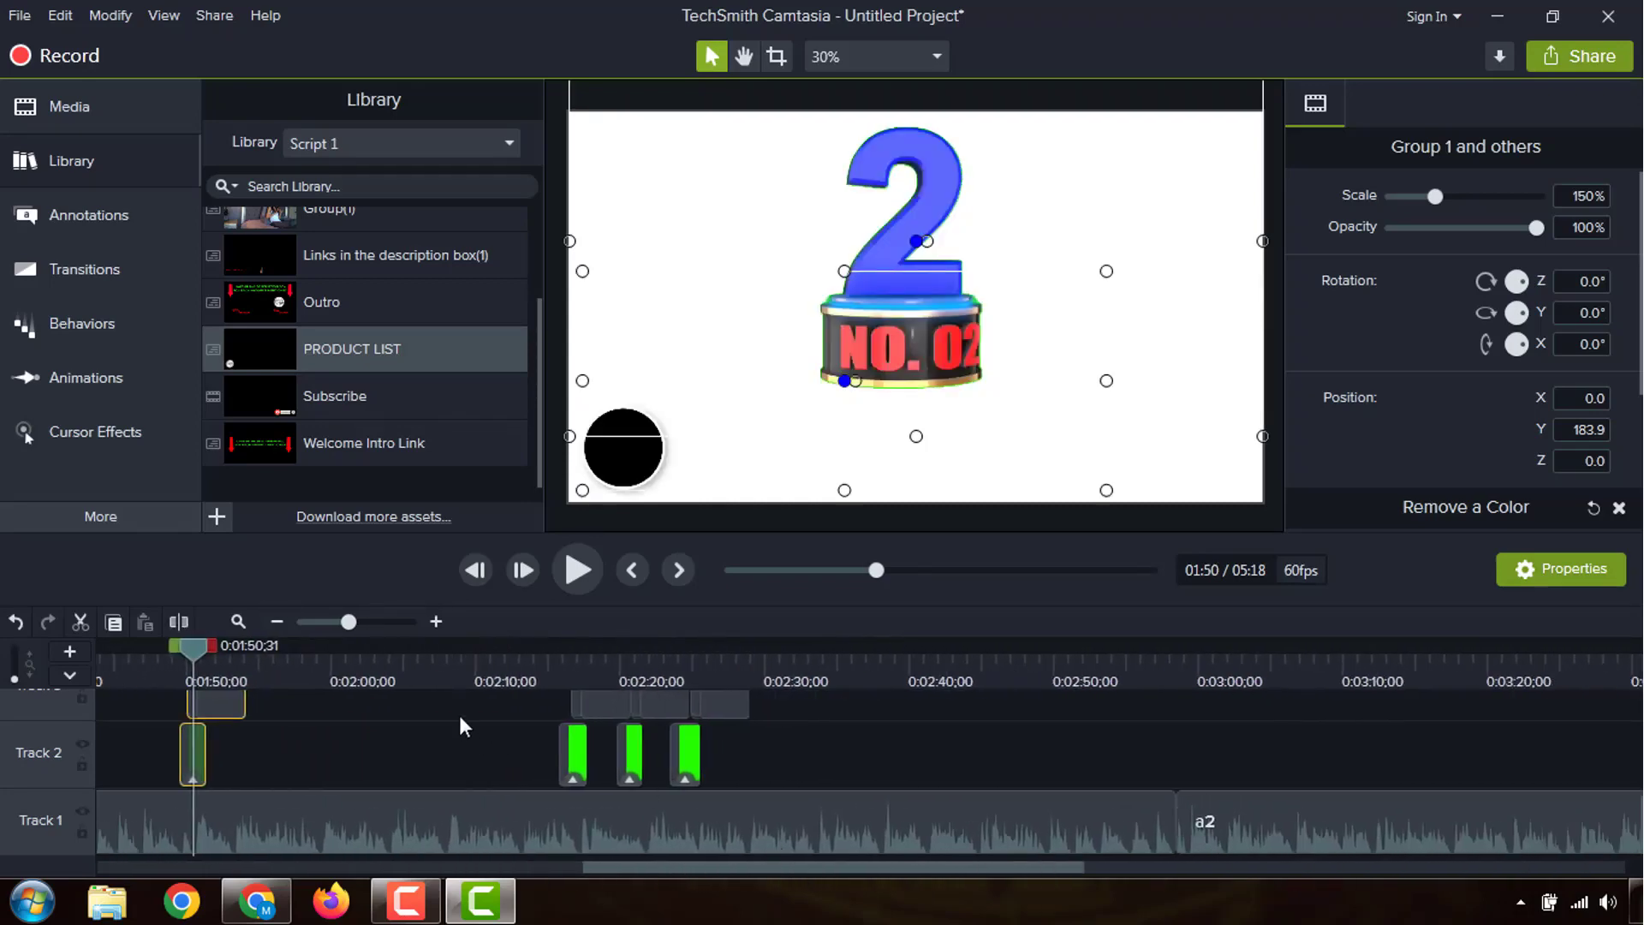
drag(502, 709, 1340, 770)
drag(185, 658, 1226, 650)
drag(893, 868, 1194, 867)
Step: Move the fifth product title and its number clip to the start of audio a3, at about 0:04:08
click(480, 737)
drag(380, 748, 1286, 805)
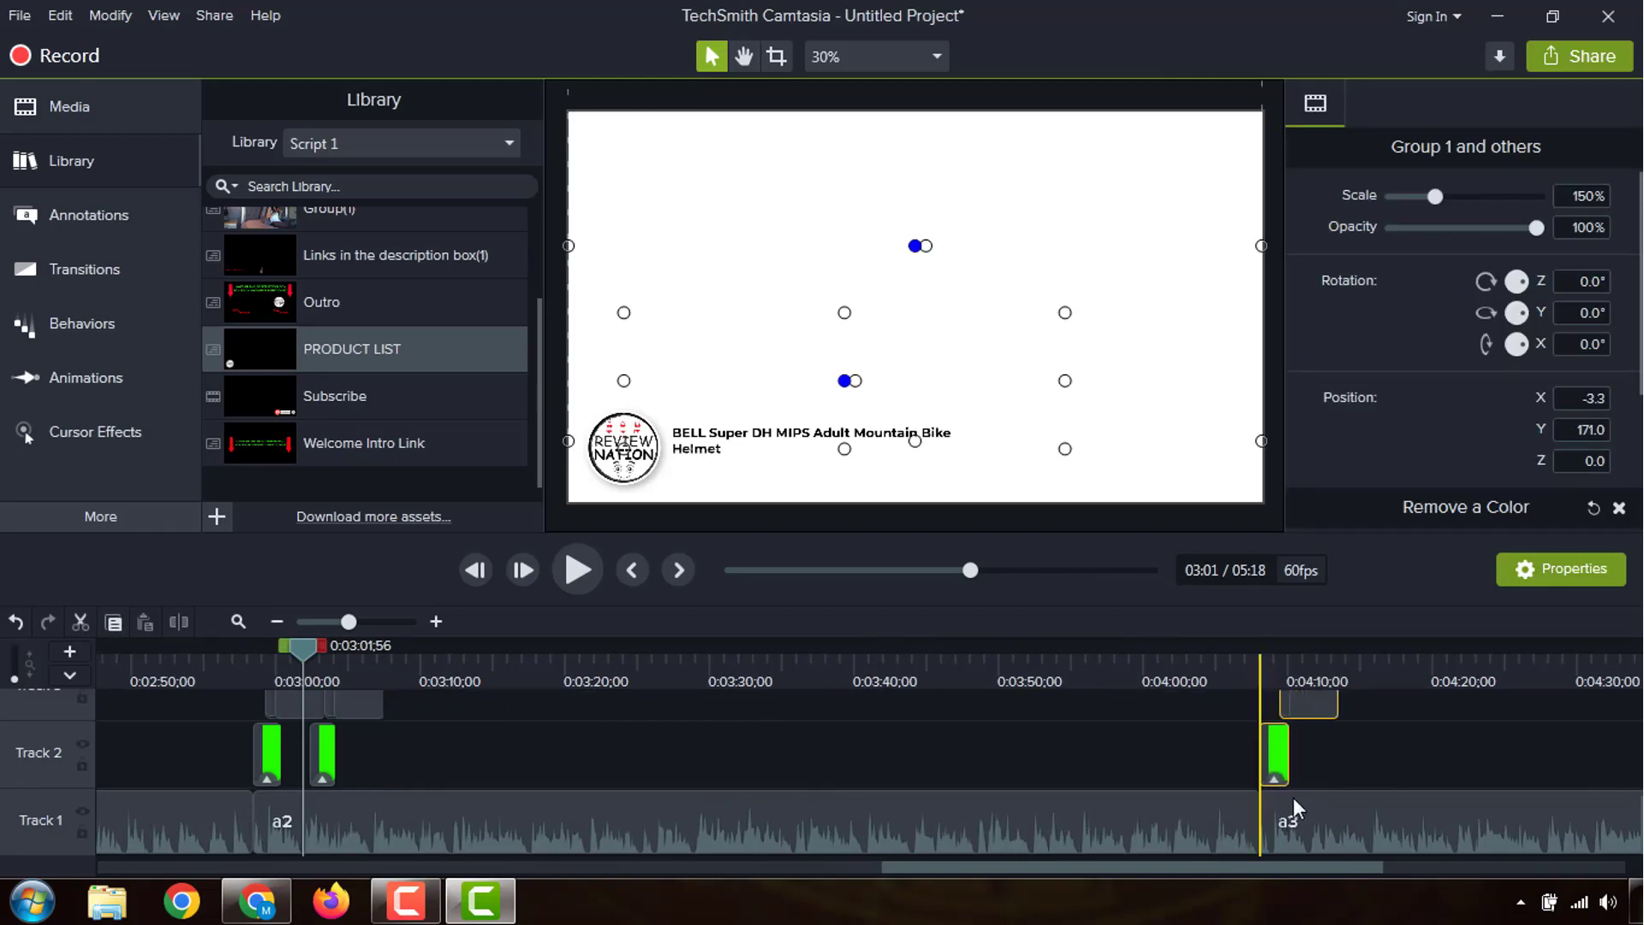
click(443, 751)
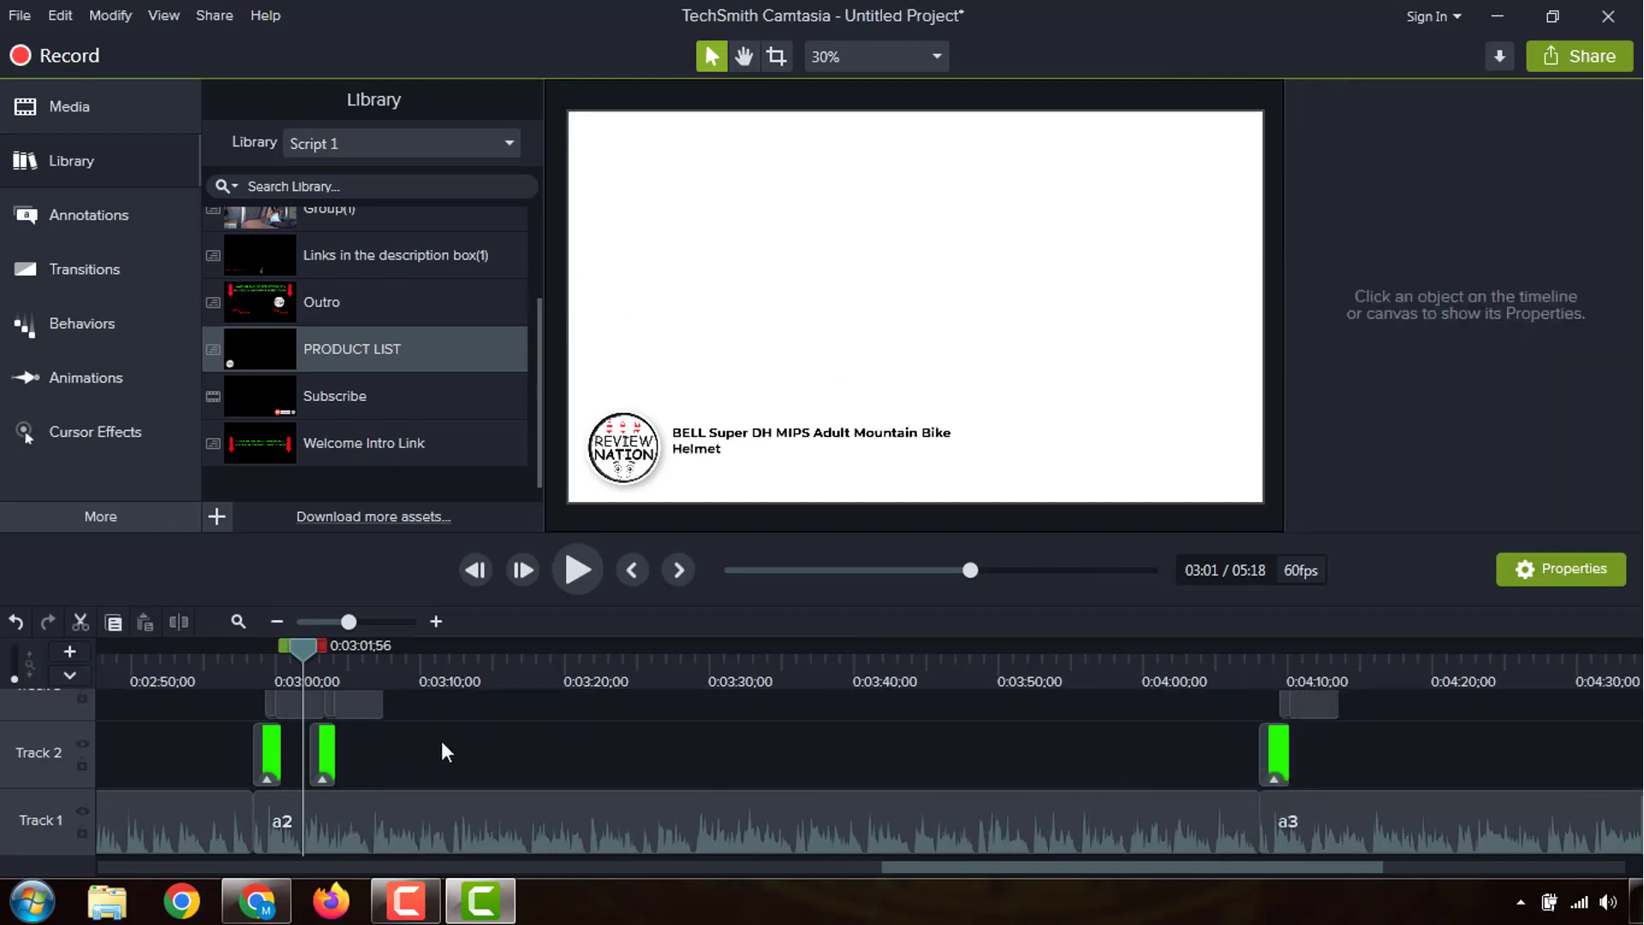
Step: Move the fourth product title and its number clip to start at about 0:03:25, within audio a2
click(389, 715)
drag(392, 738, 925, 783)
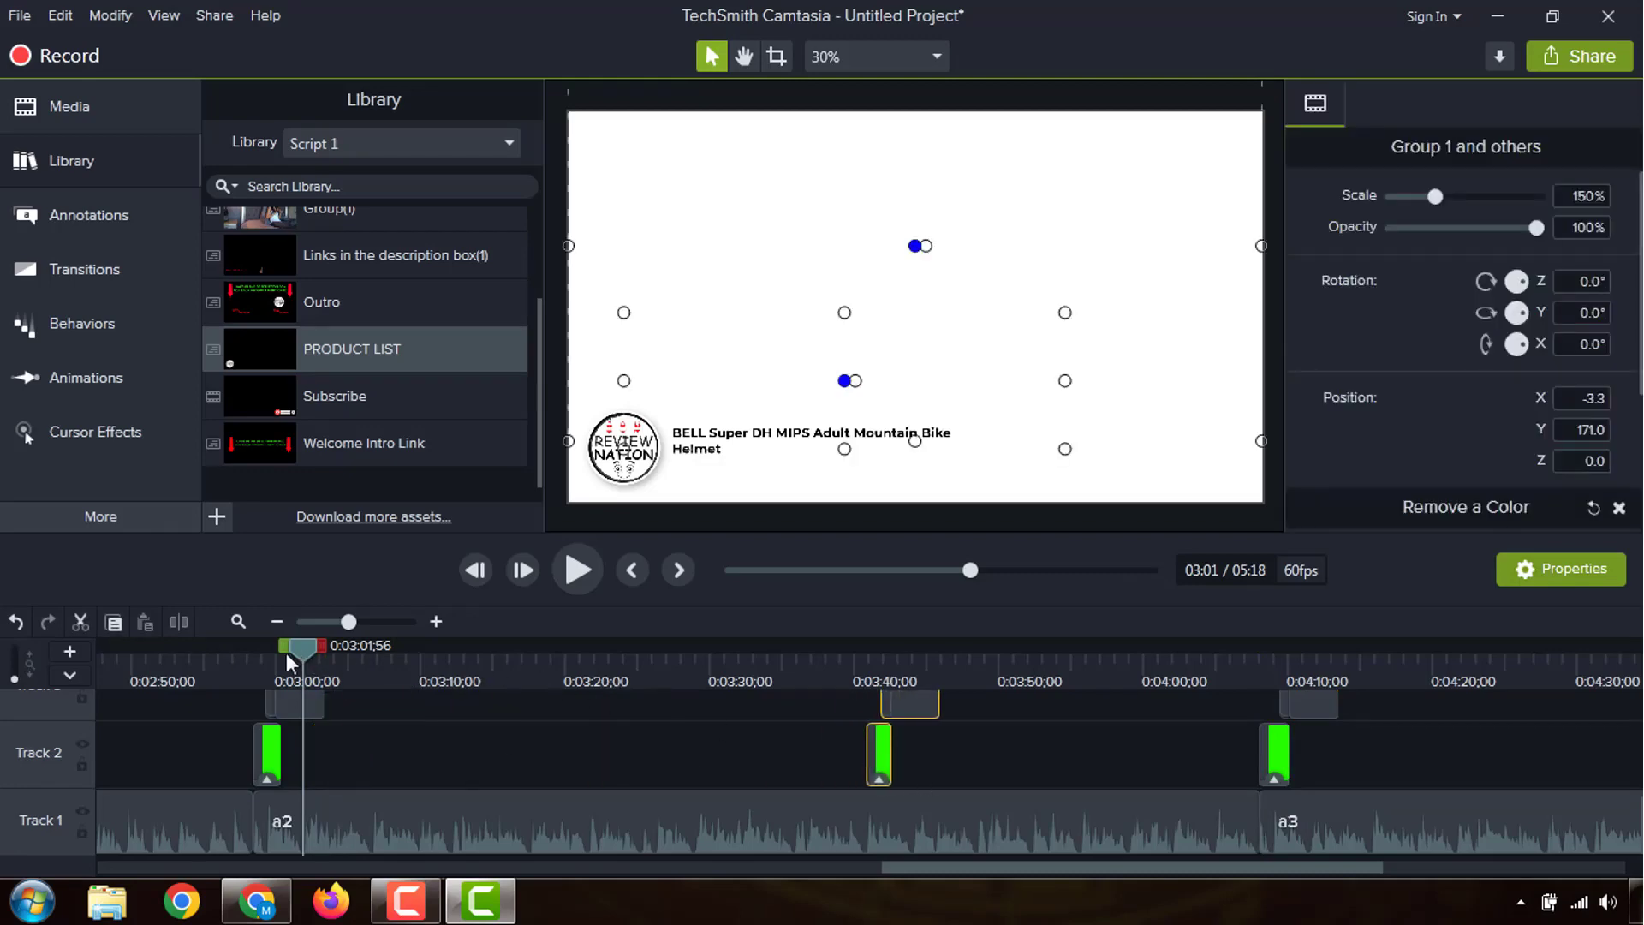
drag(299, 655, 973, 845)
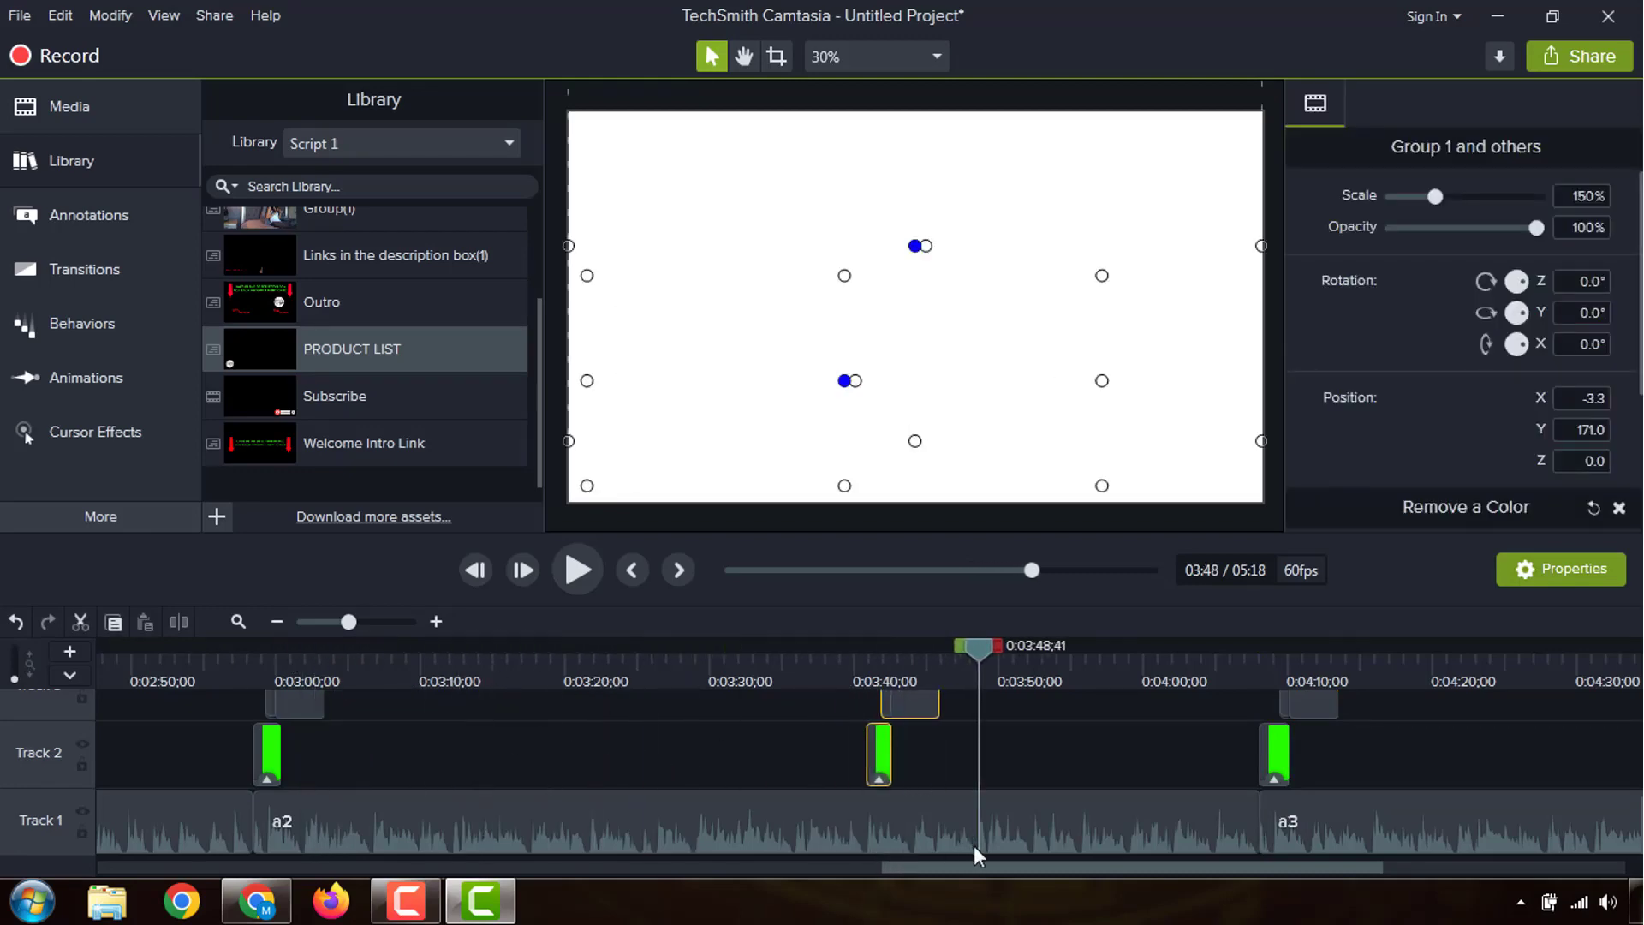
drag(979, 649, 643, 856)
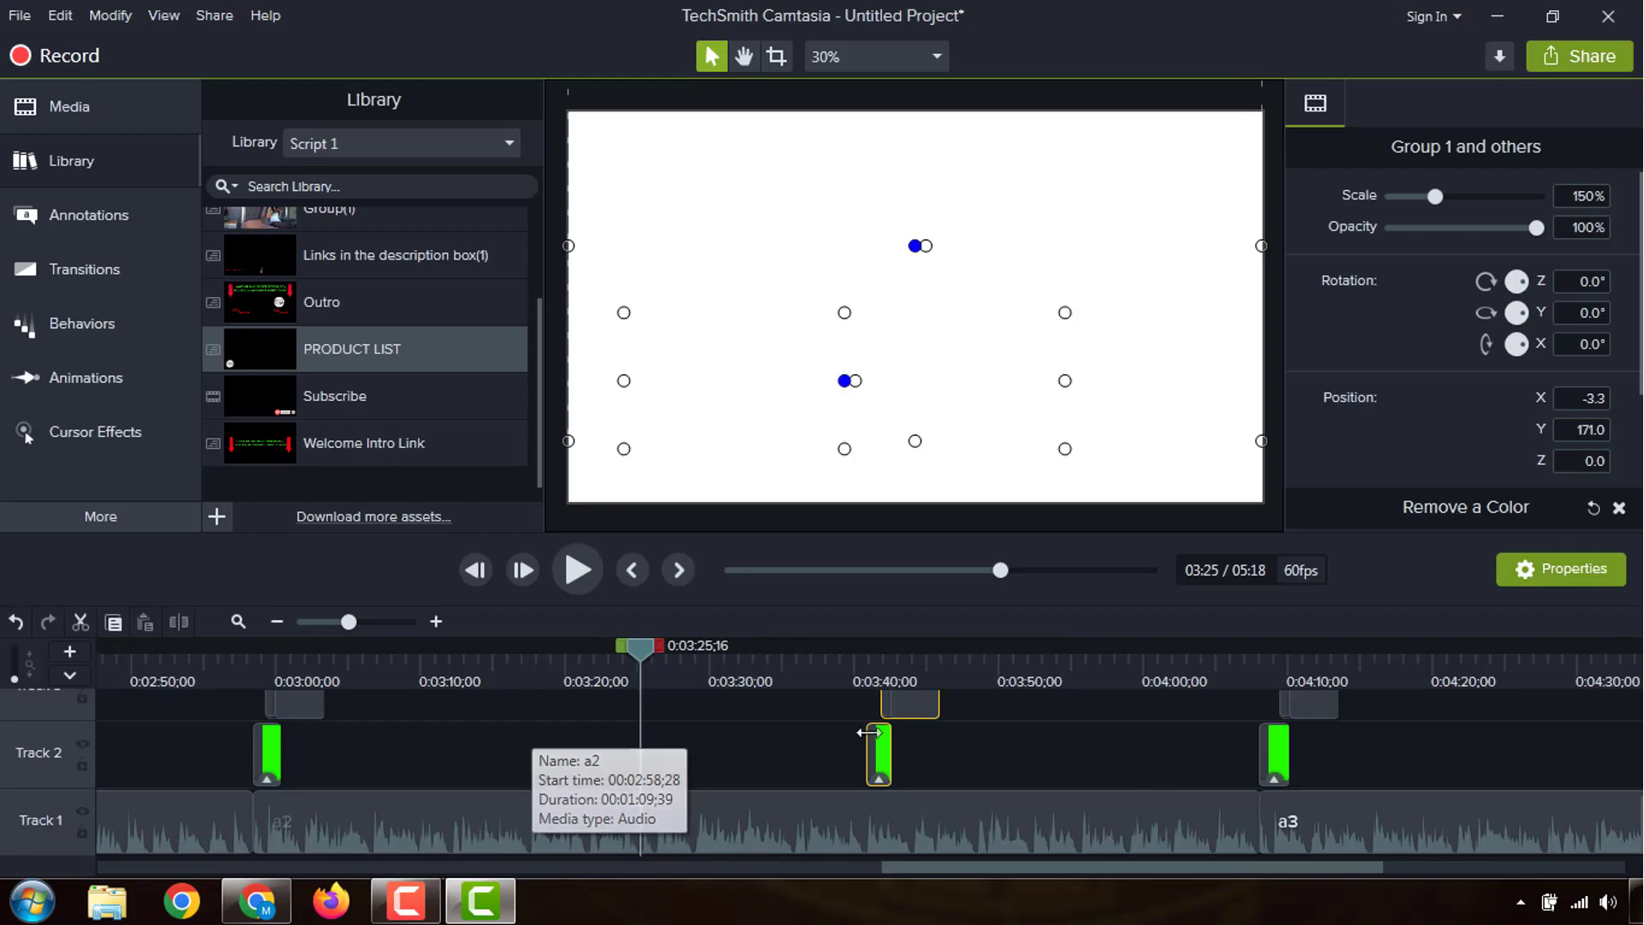
drag(890, 714, 661, 750)
click(692, 747)
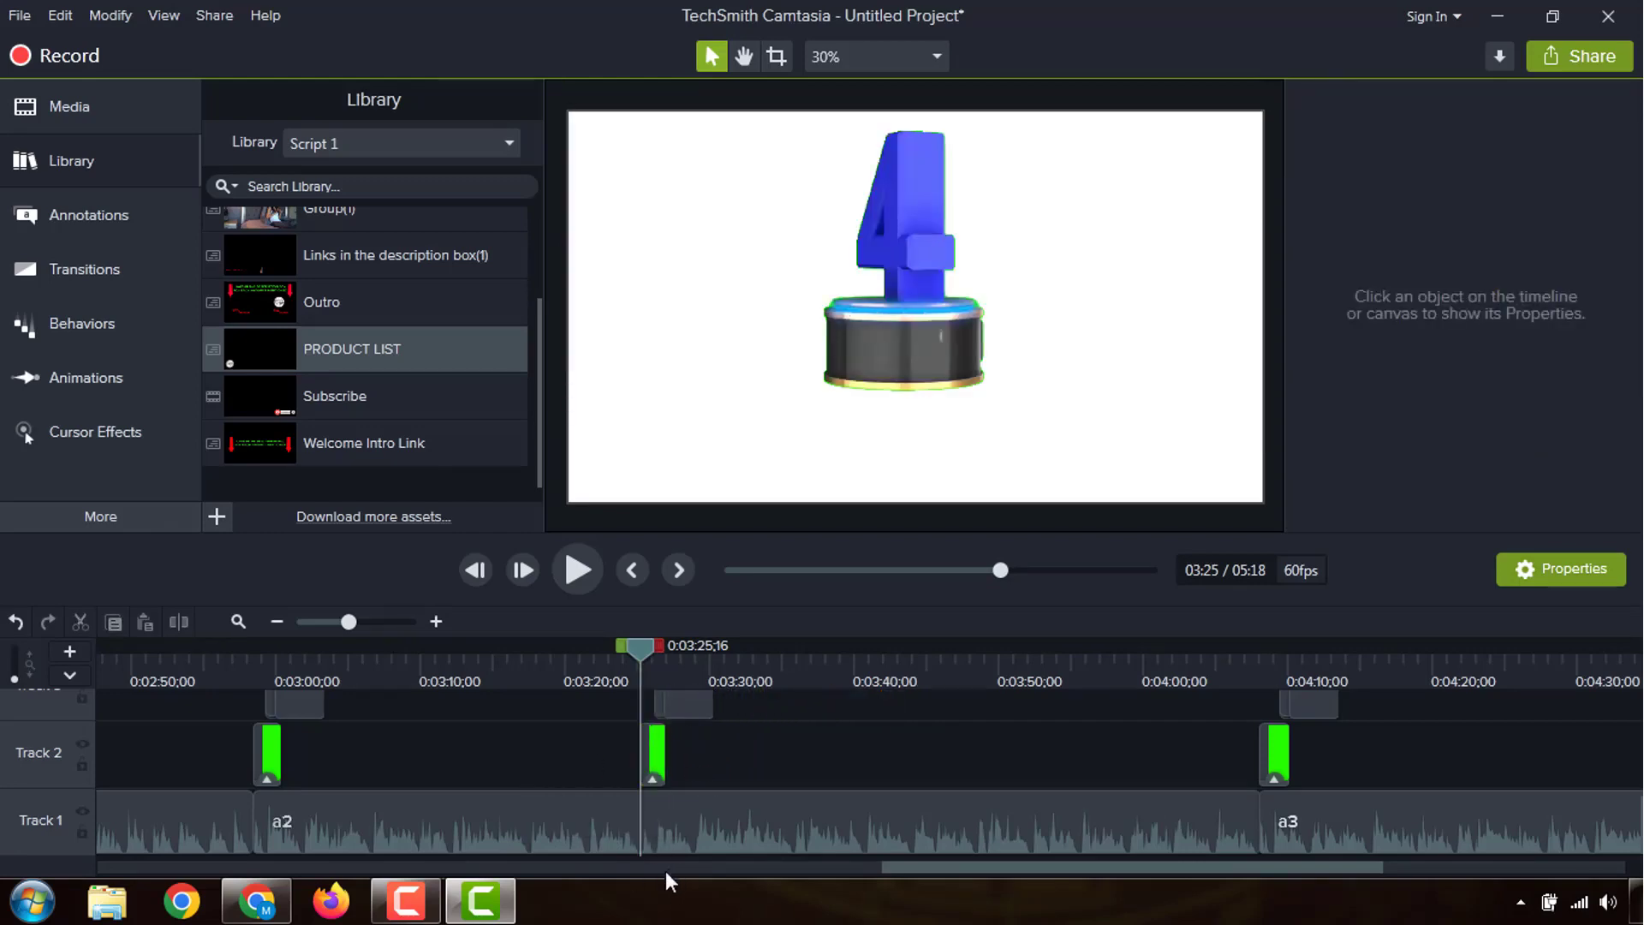
Step: Play the fourth product title's start, and review the placement of all five titles across the whole timeline
click(574, 573)
click(573, 574)
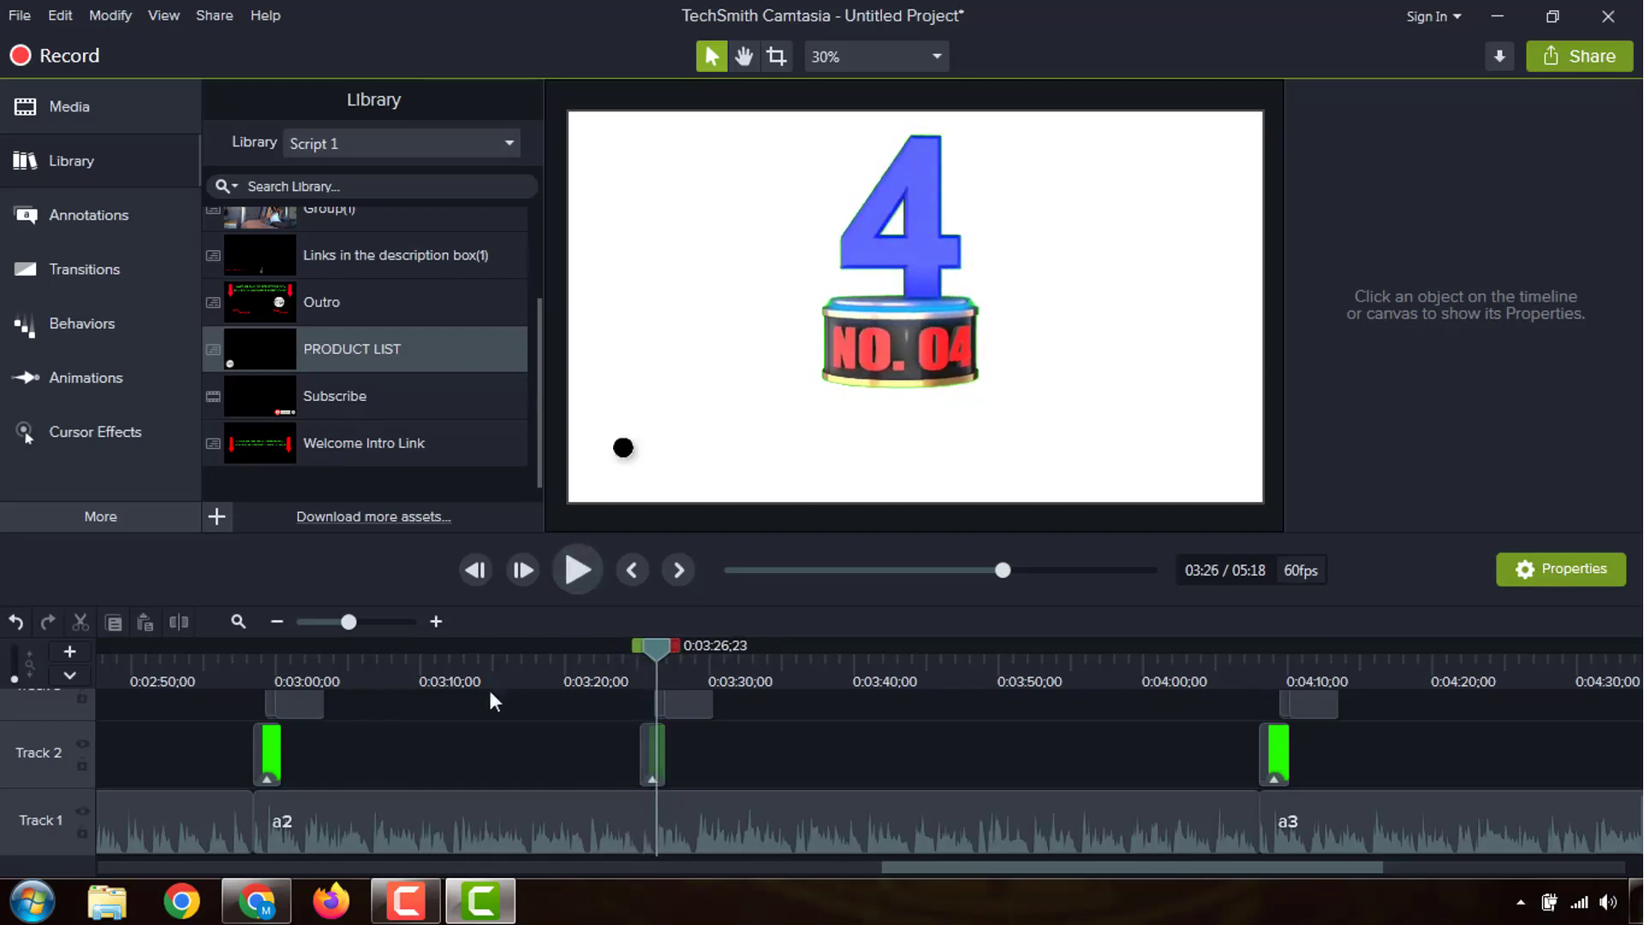
click(277, 618)
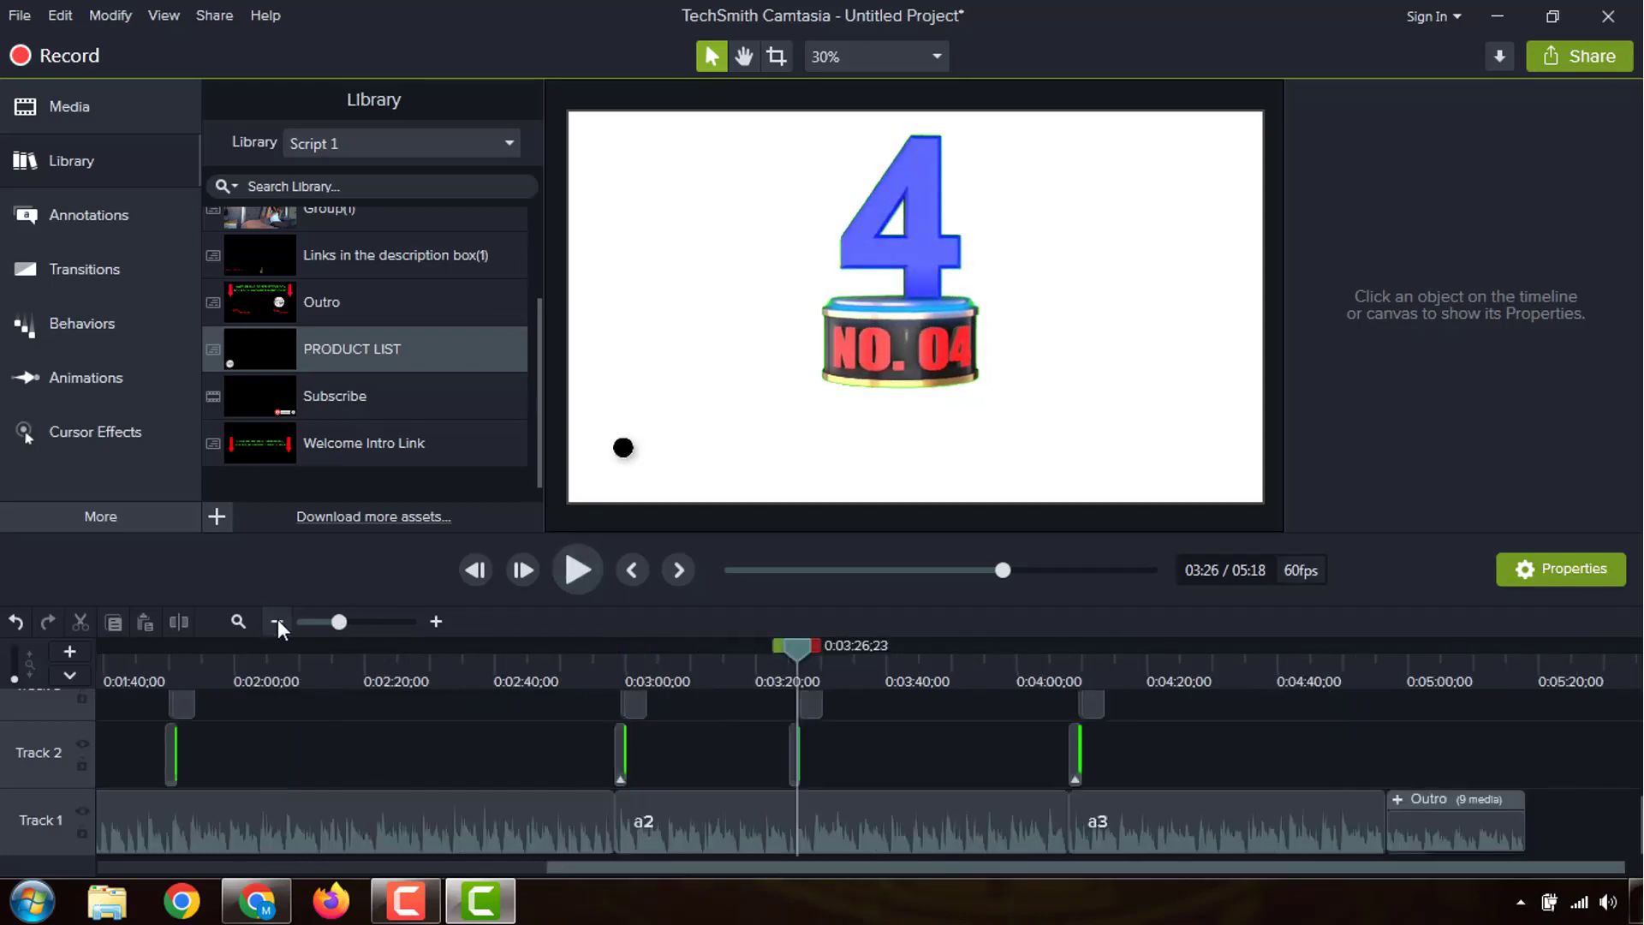
click(278, 619)
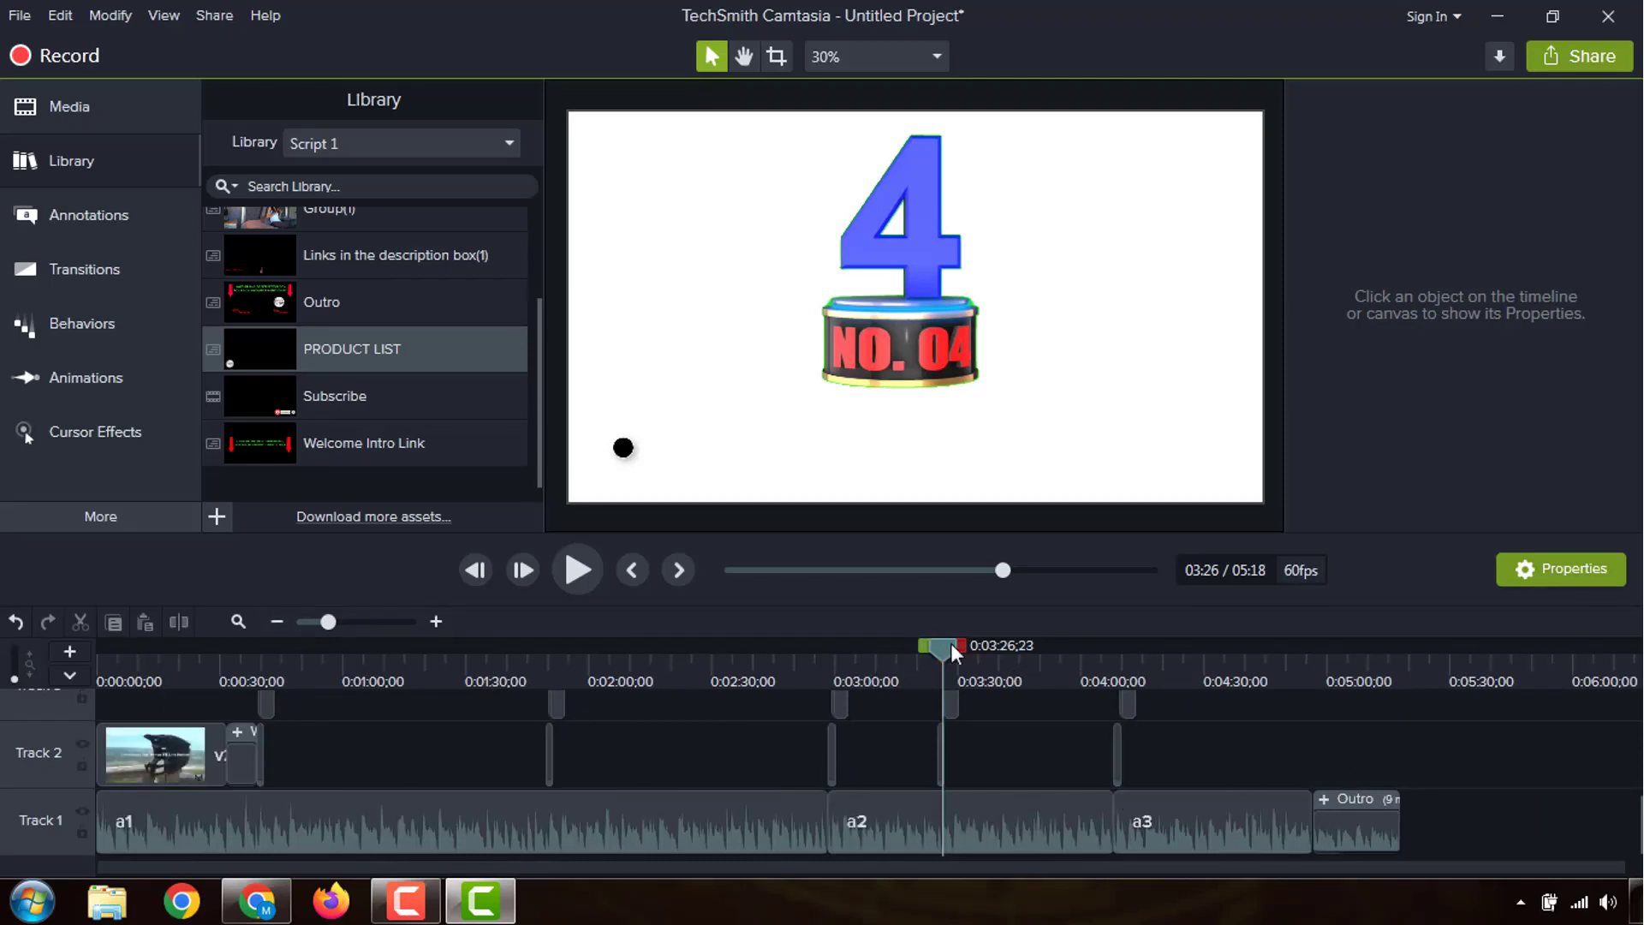
drag(950, 644, 365, 657)
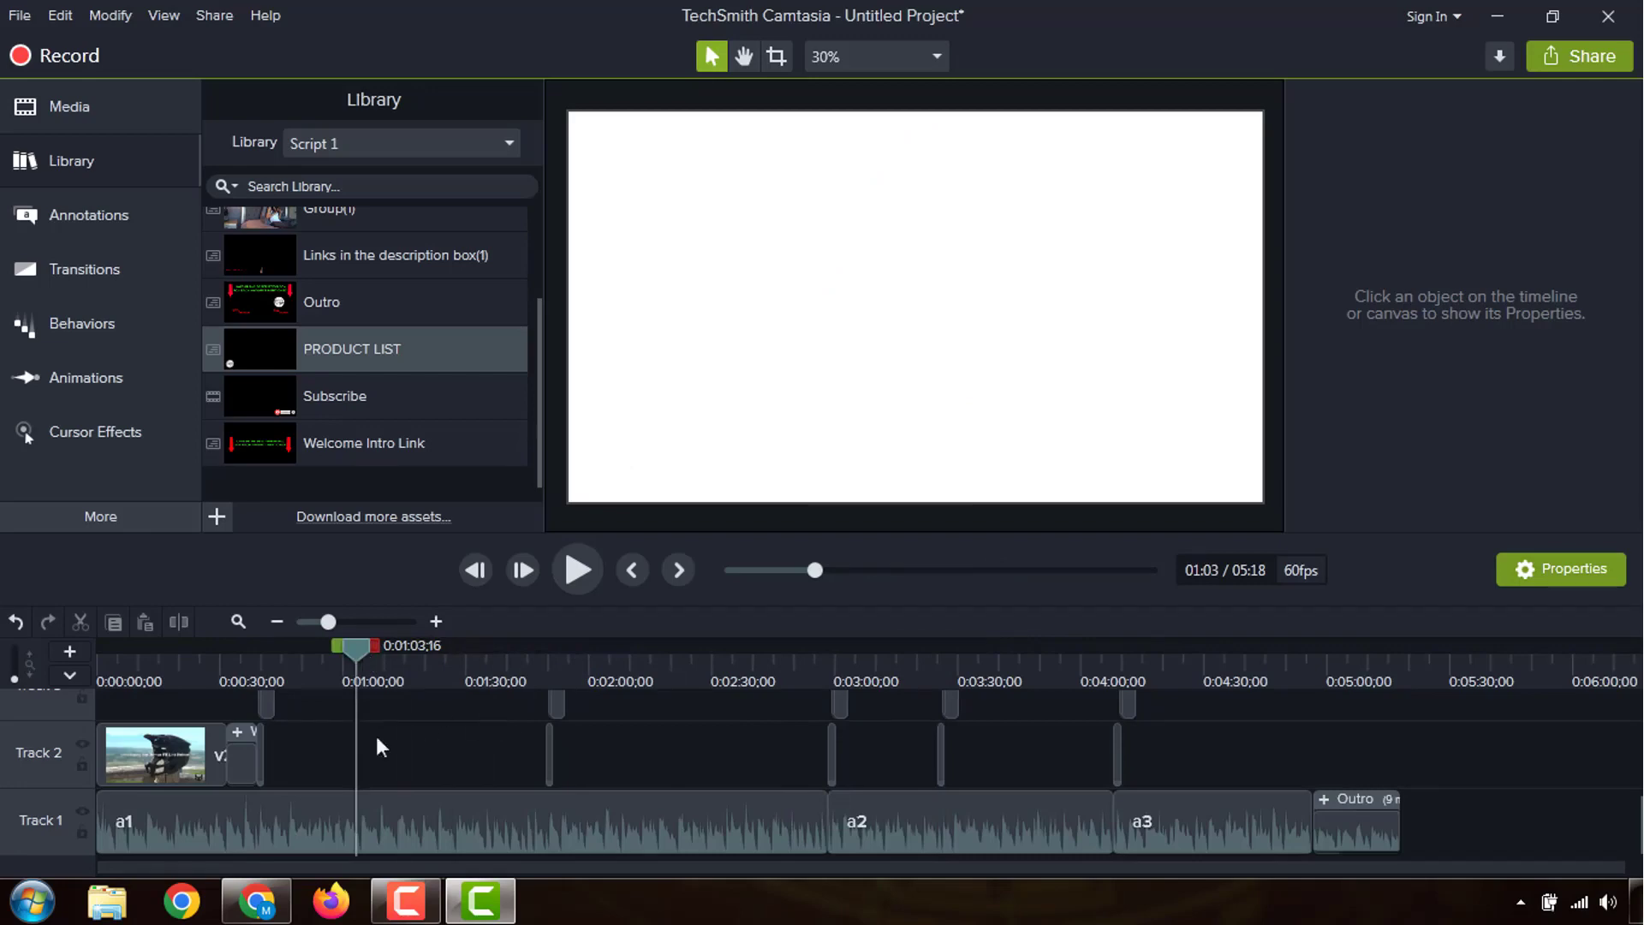